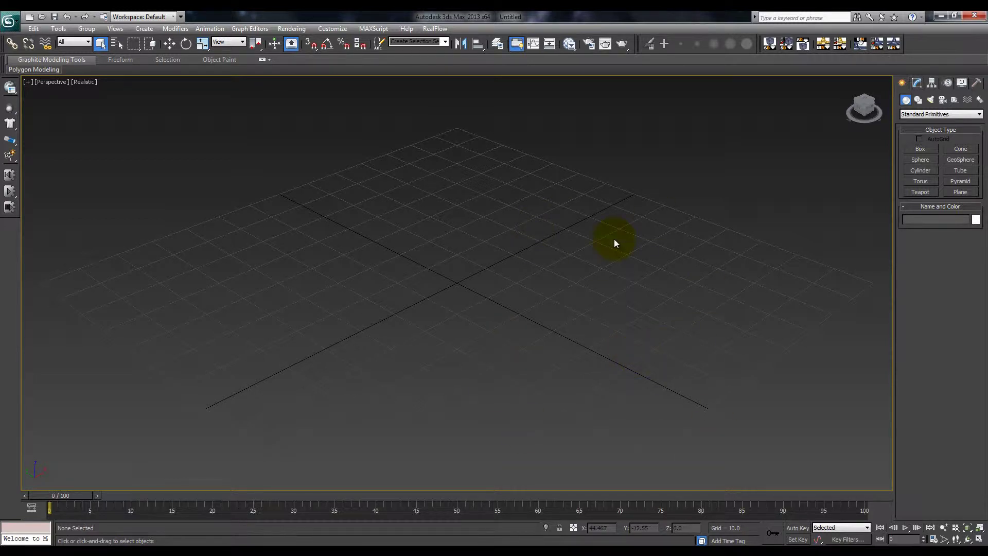
# Create a sphere with a radius of 50 centred at the origin using exact keyboard entry values
pyautogui.click(920, 161)
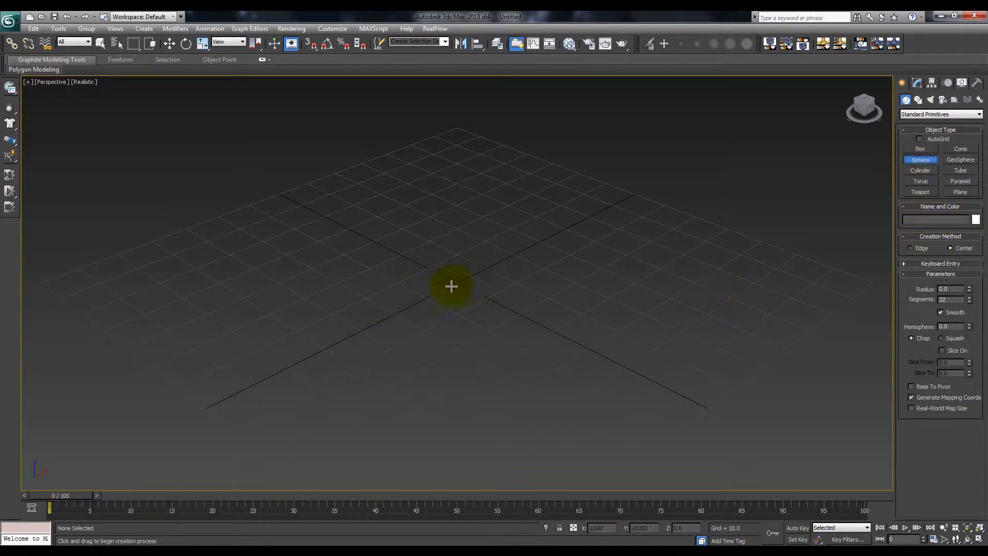
pyautogui.click(938, 264)
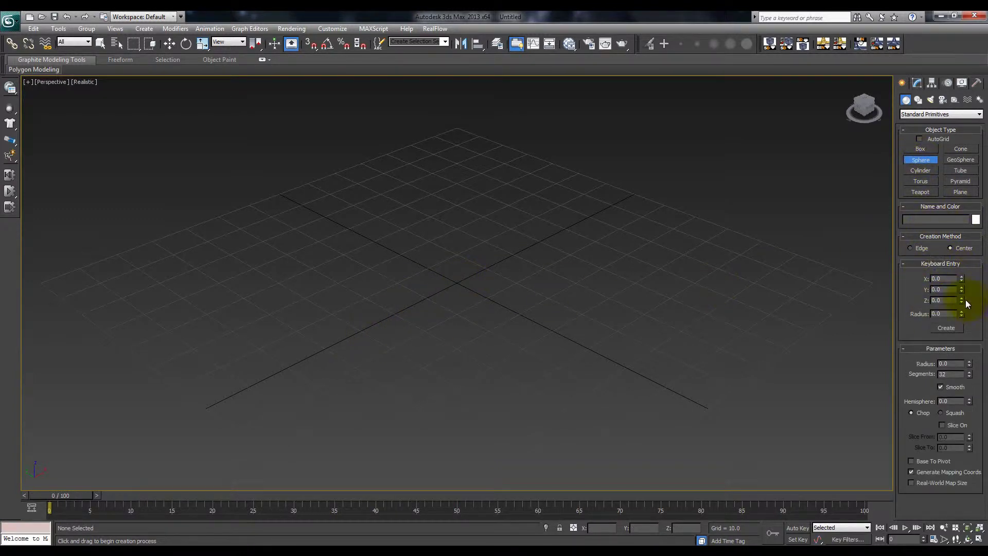
pyautogui.click(946, 313)
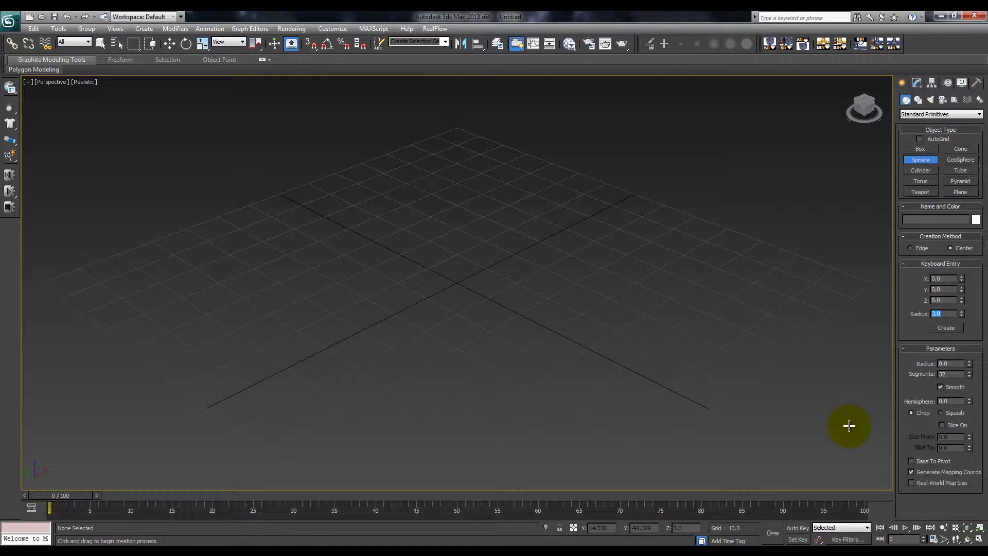
pyautogui.write('50')
pyautogui.press('Return')
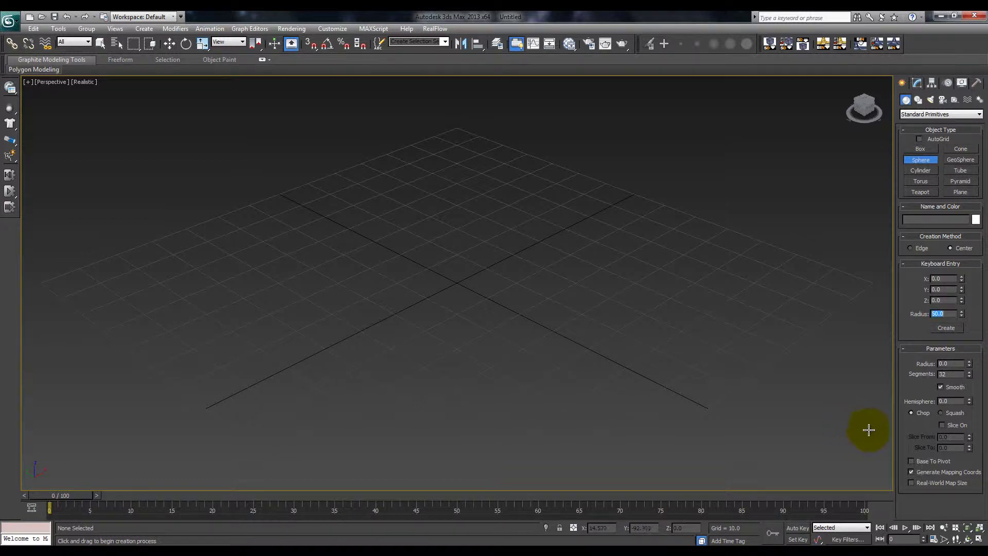
pyautogui.click(938, 328)
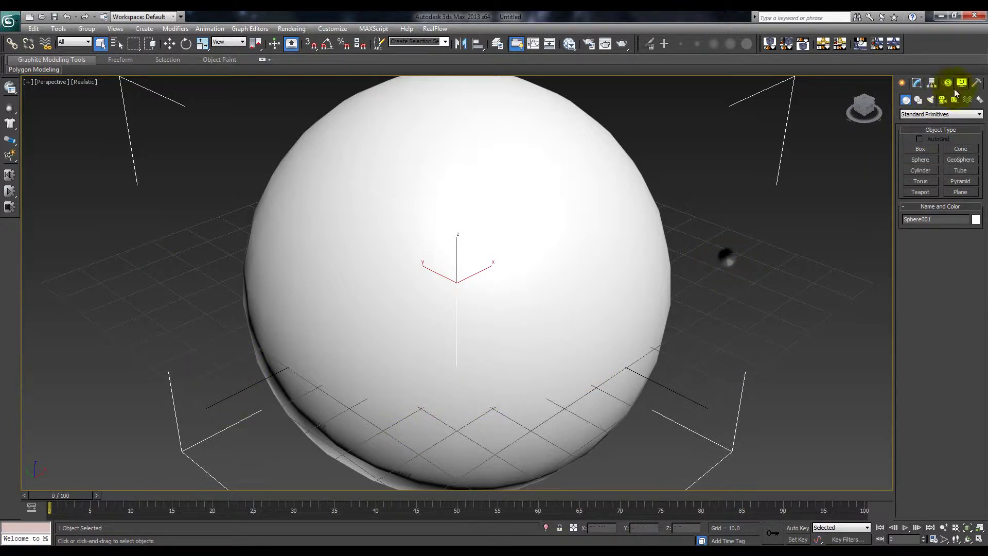
# Set the sphere's segment count to 50 for a smoother surface
pyautogui.click(917, 83)
pyautogui.doubleClick(949, 241)
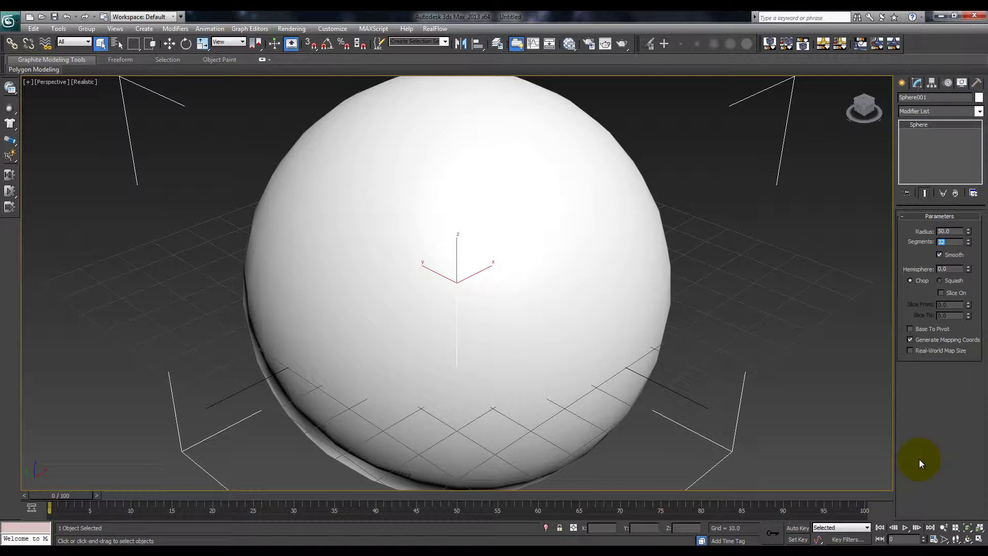
pyautogui.write('50')
pyautogui.press('Return')
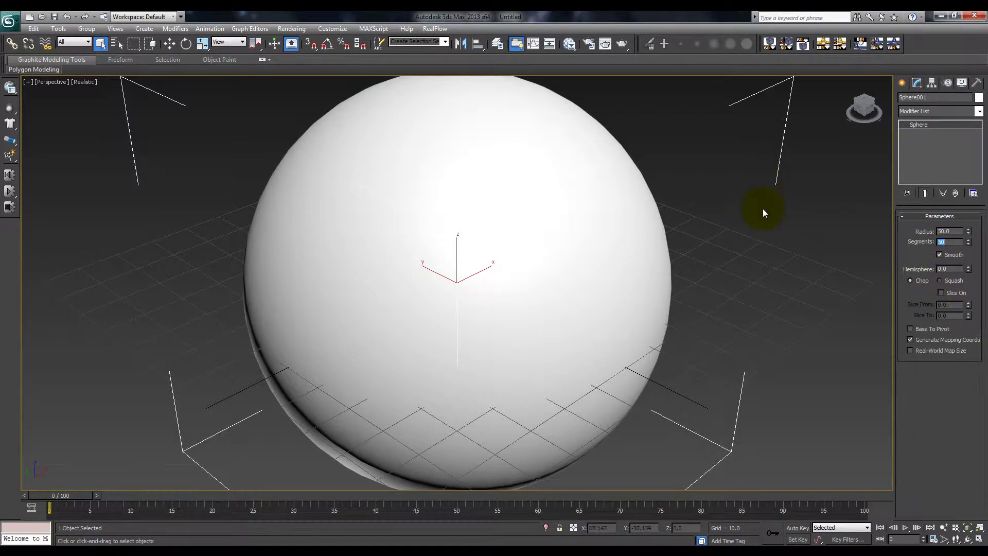
pyautogui.moveTo(474, 269)
pyautogui.keyDown('alt'); pyautogui.mouseDown(button='middle')
pyautogui.moveTo(452, 227)
pyautogui.moveTo(481, 258)
pyautogui.moveTo(476, 278)
pyautogui.mouseUp(button='middle'); pyautogui.keyUp('alt')
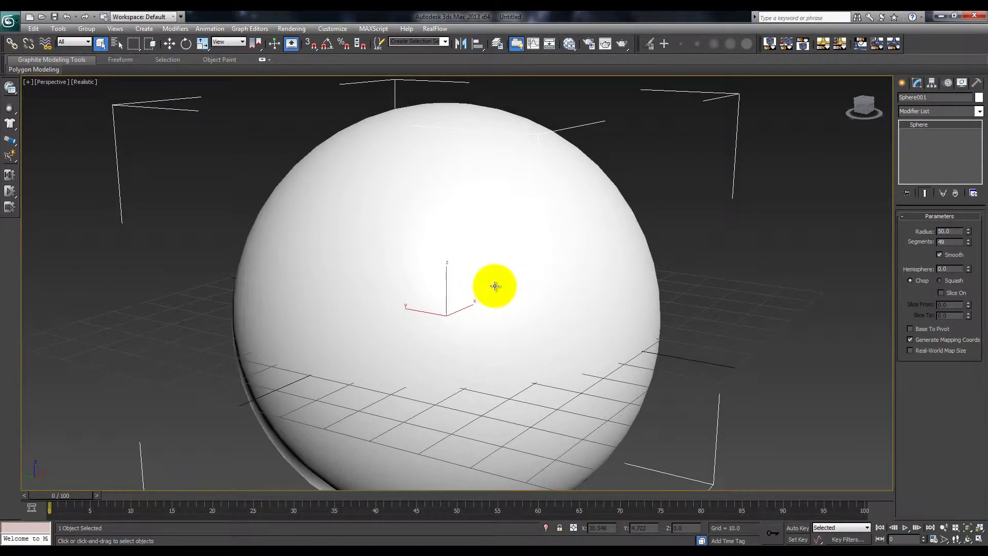
pyautogui.scroll(-3, 707, 279)
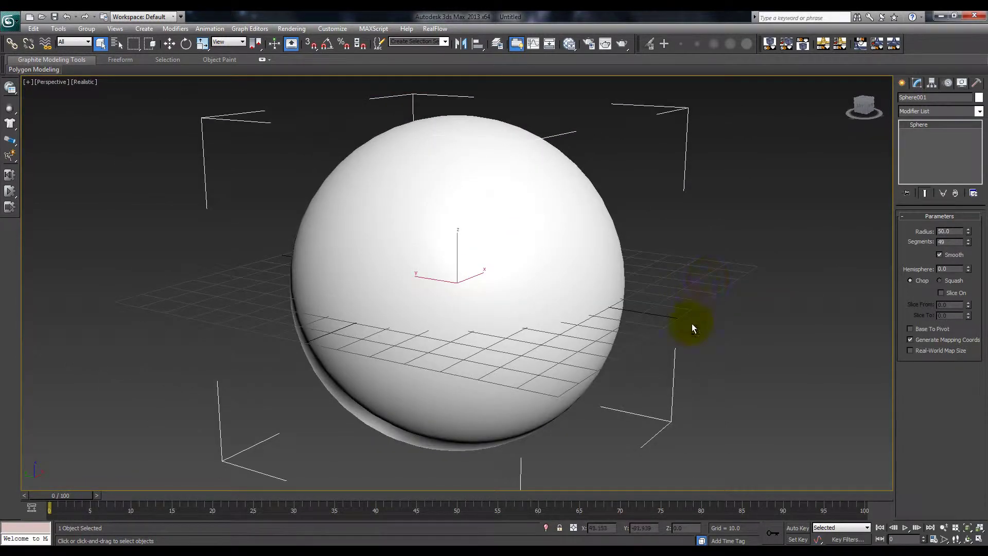
pyautogui.moveTo(643, 322)
pyautogui.keyDown('alt'); pyautogui.mouseDown(button='middle')
pyautogui.moveTo(650, 330)
pyautogui.moveTo(626, 305)
pyautogui.moveTo(655, 300)
pyautogui.mouseUp(button='middle'); pyautogui.keyUp('alt')
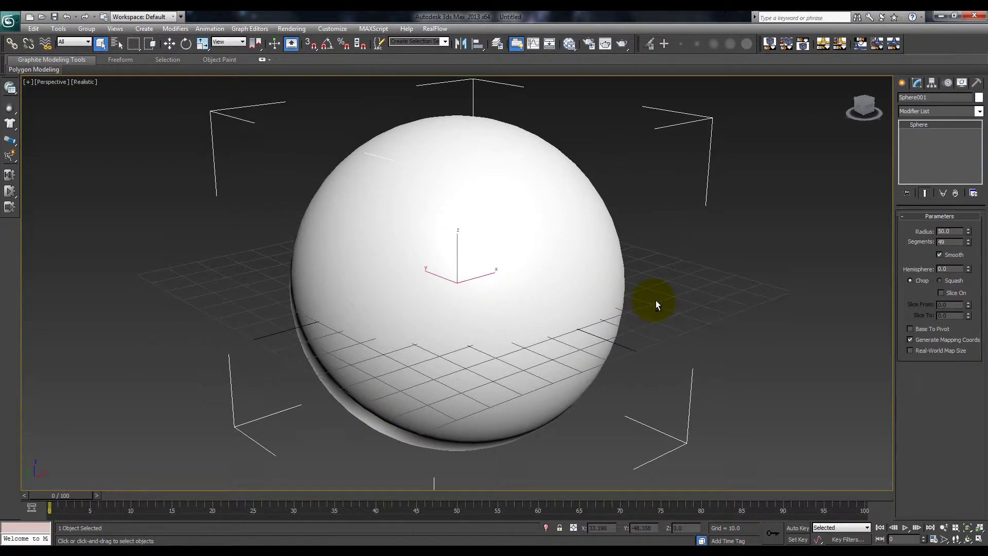
# Change the sphere's object color to a light grey custom color and keep the sphere selected
pyautogui.click(979, 97)
pyautogui.click(654, 224)
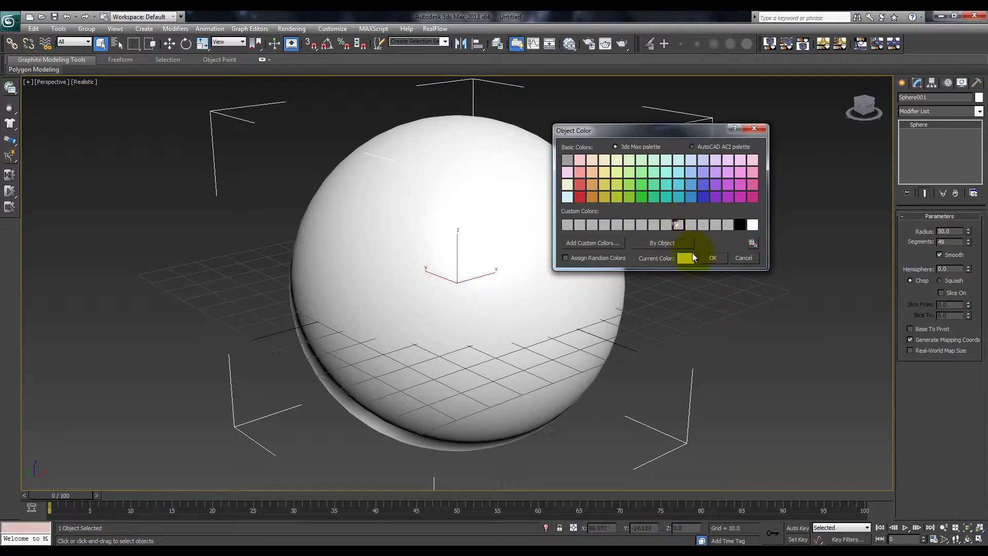
pyautogui.click(713, 257)
pyautogui.moveTo(656, 265)
pyautogui.keyDown('alt'); pyautogui.mouseDown(button='middle')
pyautogui.moveTo(618, 294)
pyautogui.moveTo(662, 275)
pyautogui.moveTo(653, 267)
pyautogui.mouseUp(button='middle'); pyautogui.keyUp('alt')
pyautogui.click(735, 192)
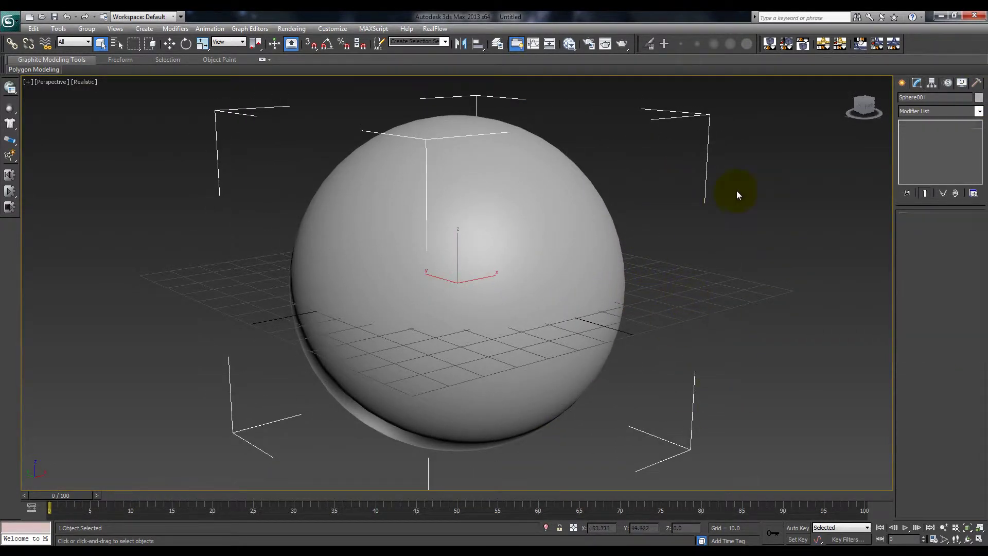
pyautogui.click(537, 237)
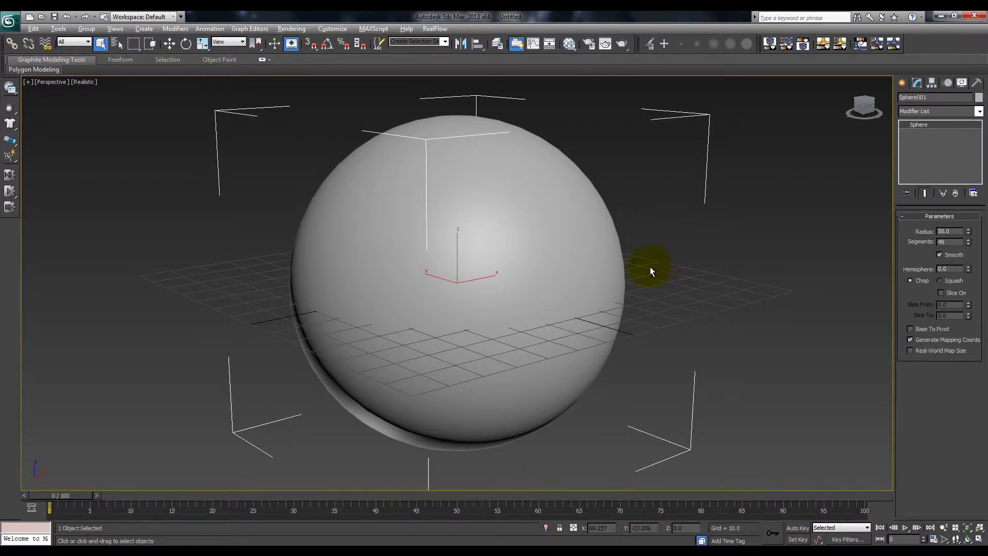
pyautogui.moveTo(650, 269)
pyautogui.keyDown('alt'); pyautogui.mouseDown(button='middle')
pyautogui.moveTo(624, 269)
pyautogui.moveTo(662, 267)
pyautogui.moveTo(648, 266)
pyautogui.mouseUp(button='middle'); pyautogui.keyUp('alt')
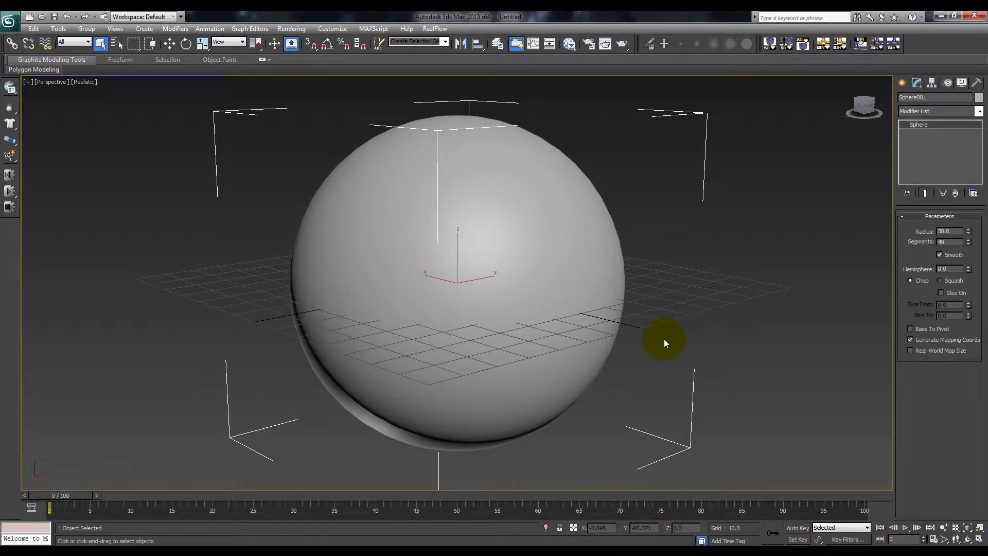
# Open the Slate Material Editor, resize it to fit beside the sphere, and delete the leftover Map #1 bitmap node
pyautogui.press('m')
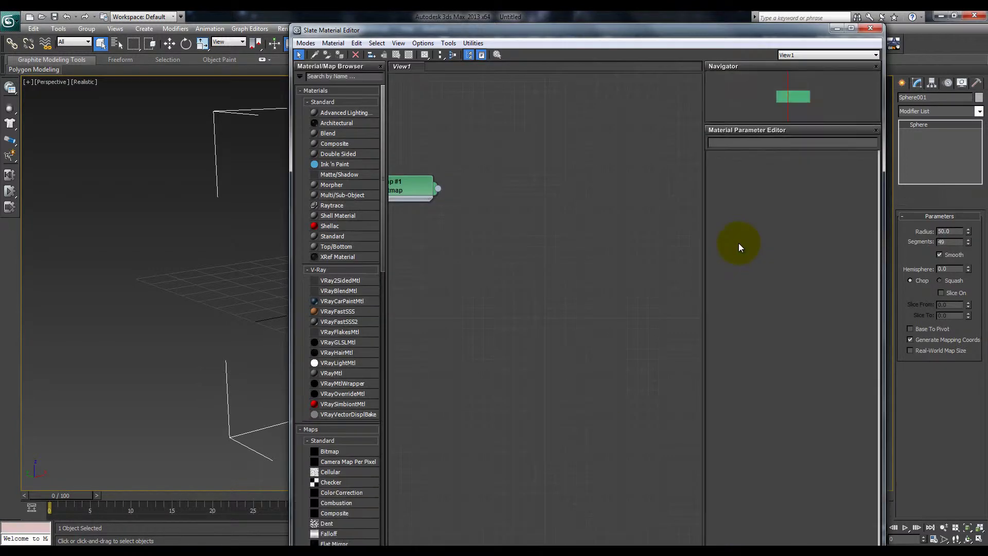
pyautogui.moveTo(588, 37); pyautogui.dragTo(554, 41)
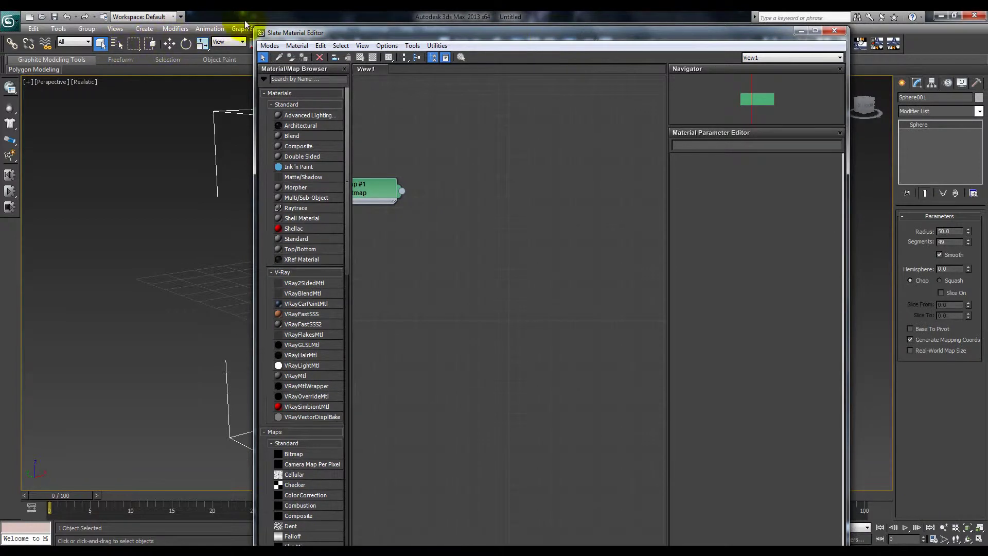
pyautogui.moveTo(257, 29); pyautogui.dragTo(541, 165)
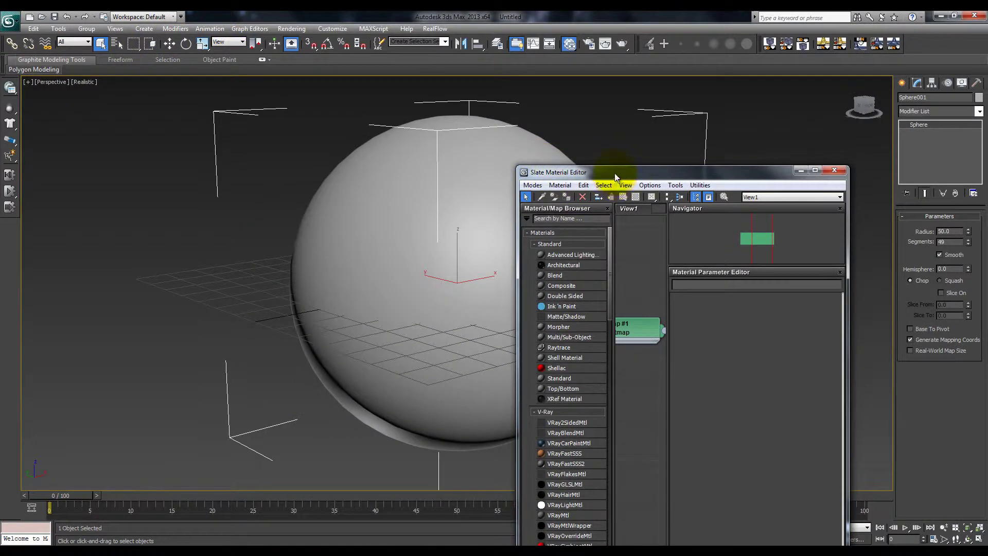
pyautogui.moveTo(615, 173); pyautogui.dragTo(566, 75)
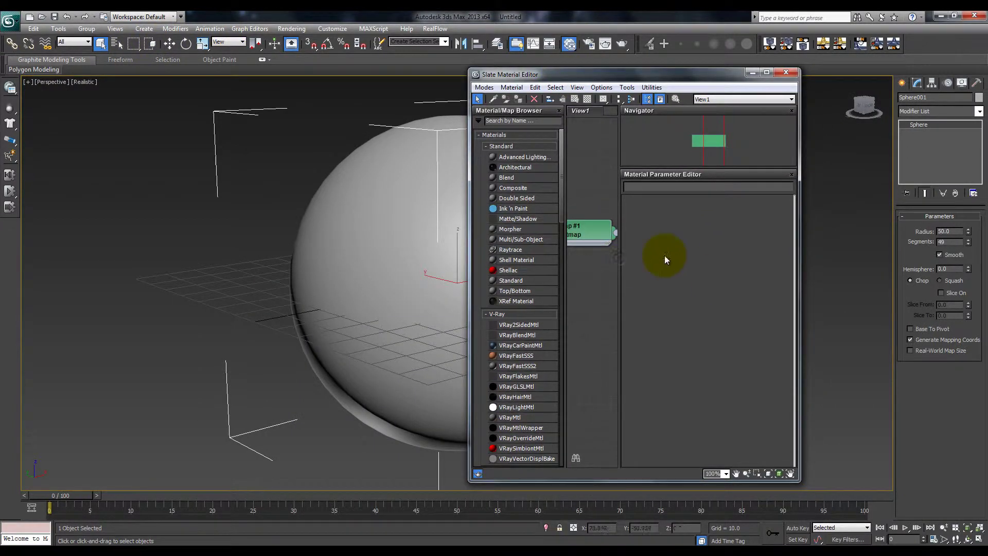
pyautogui.moveTo(468, 192); pyautogui.dragTo(293, 193)
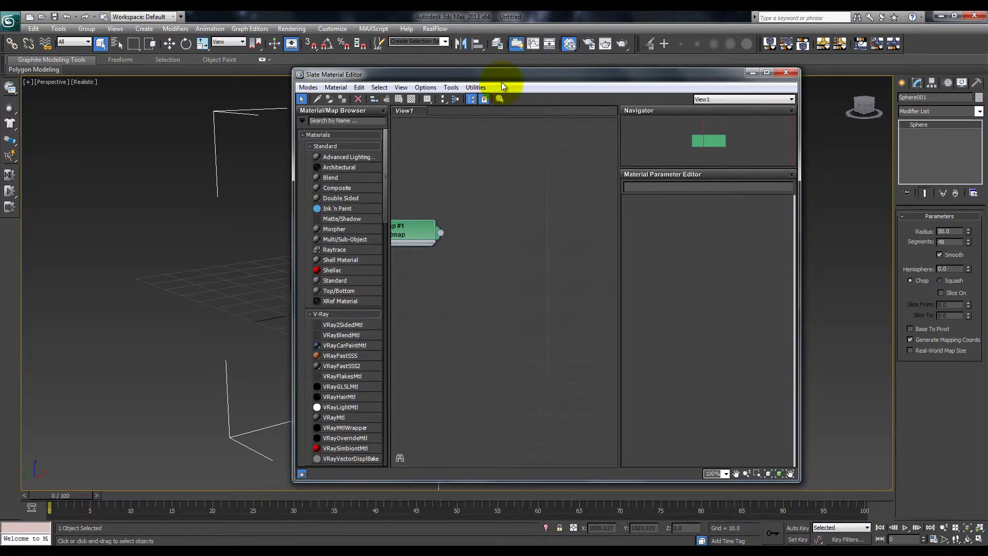
pyautogui.moveTo(502, 75); pyautogui.dragTo(642, 90)
pyautogui.moveTo(560, 245); pyautogui.dragTo(624, 191)
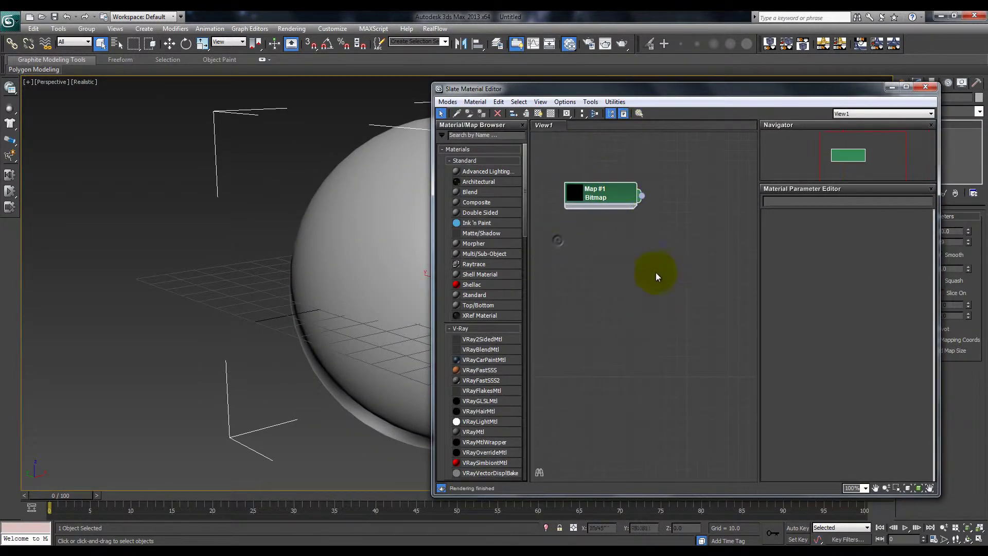
pyautogui.press('Delete')
# Add a Standard material node to the material view and place it in the open area
pyautogui.rightClick(580, 197)
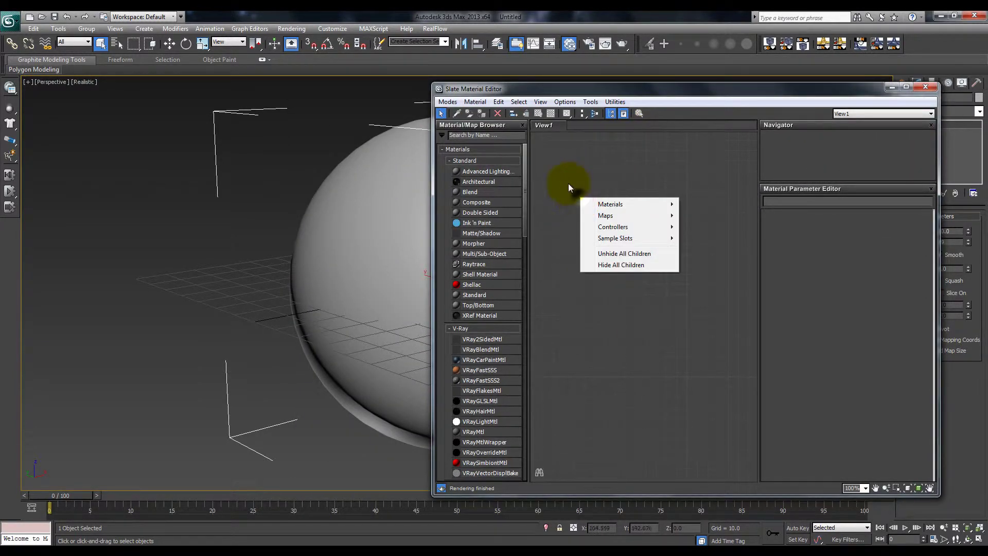
pyautogui.rightClick(568, 185)
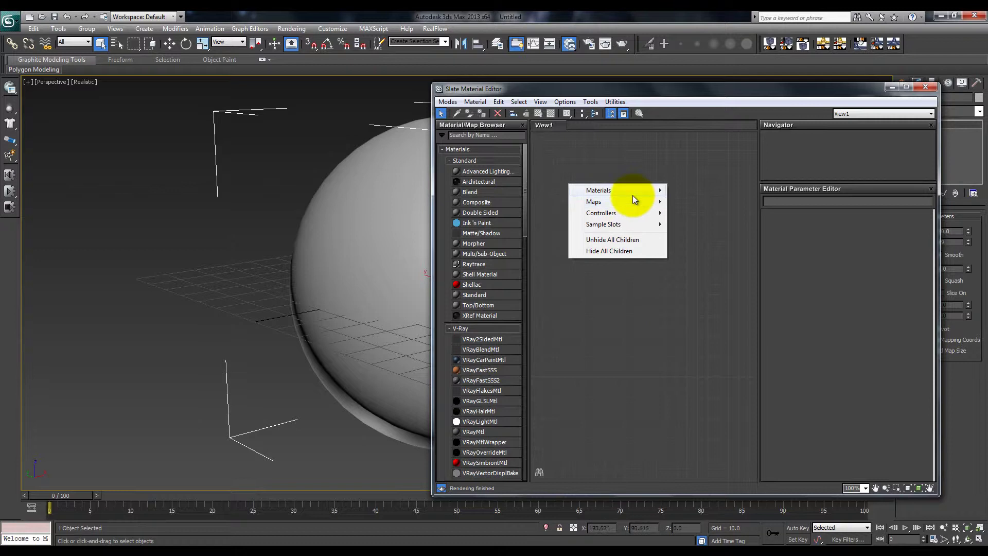
pyautogui.moveTo(632, 195)
pyautogui.moveTo(702, 194)
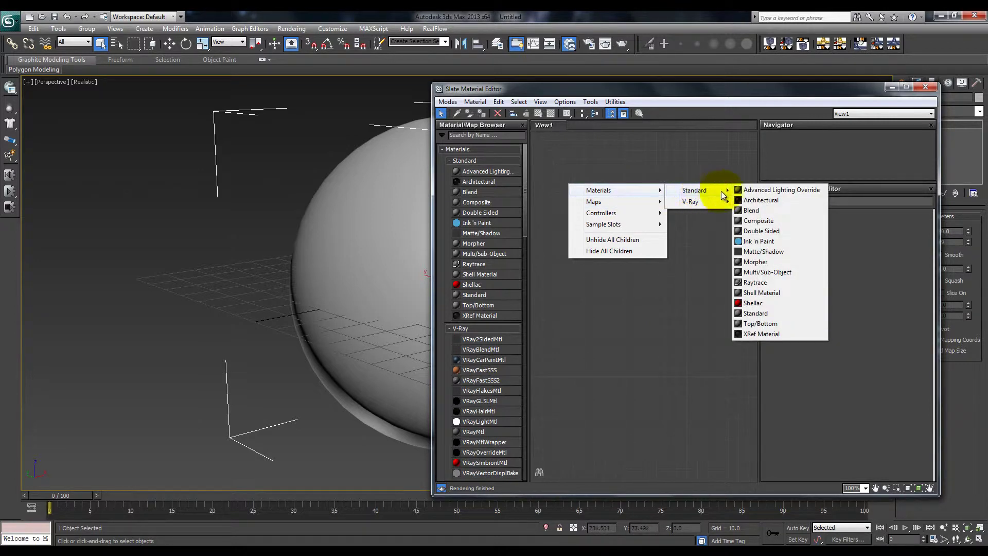
pyautogui.click(778, 314)
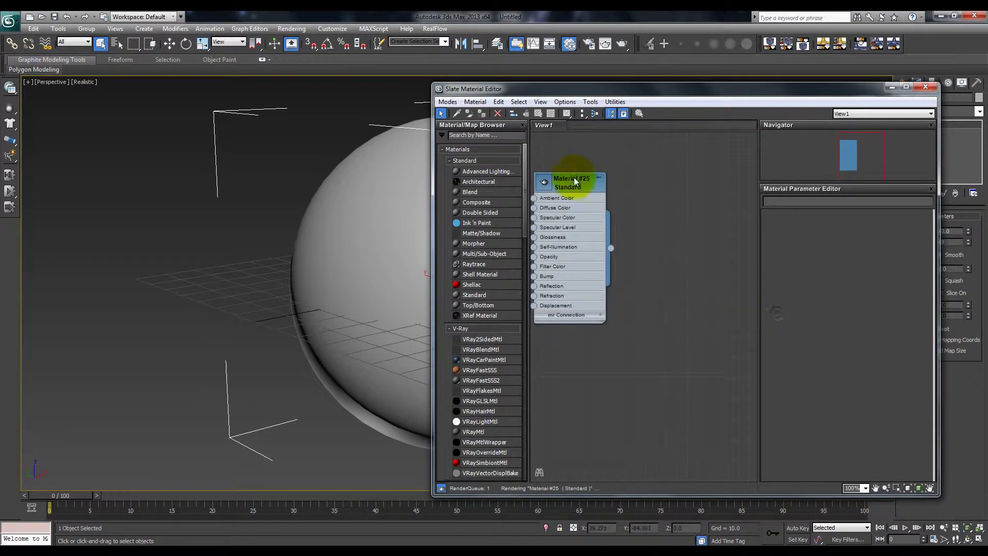
pyautogui.moveTo(571, 177); pyautogui.dragTo(660, 211)
# Enlarge the Standard material's preview and set its shader to Oren-Nayar-Blinn
pyautogui.doubleClick(661, 208)
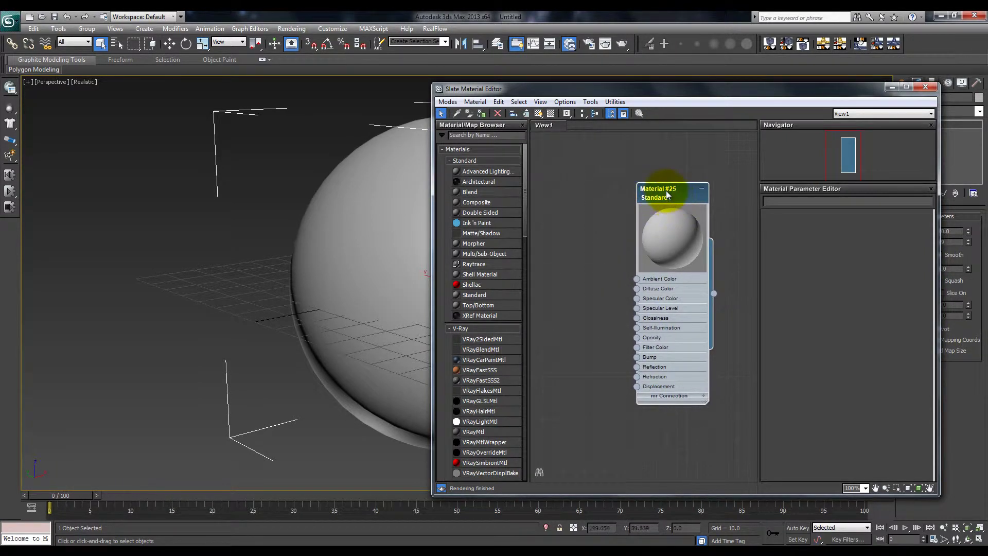
pyautogui.doubleClick(667, 195)
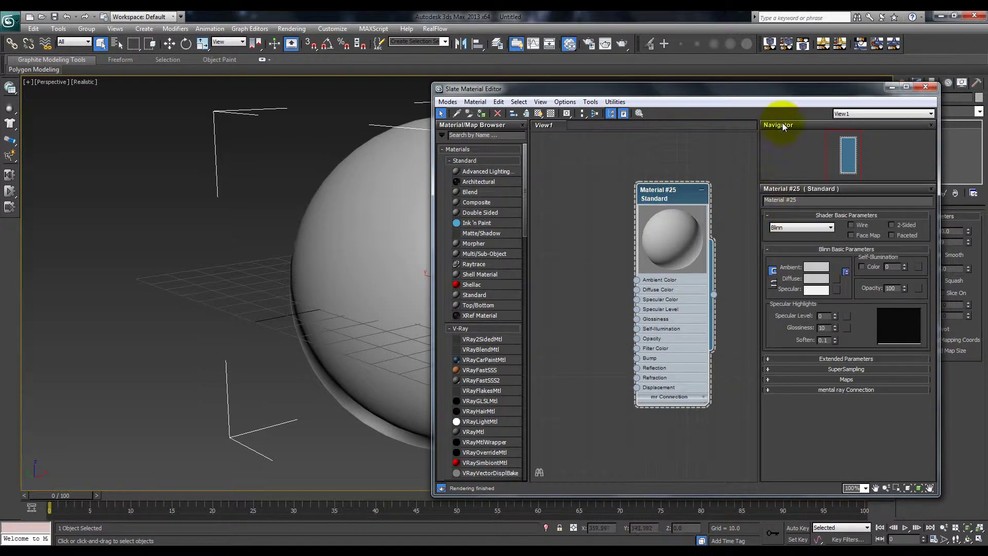
pyautogui.click(816, 227)
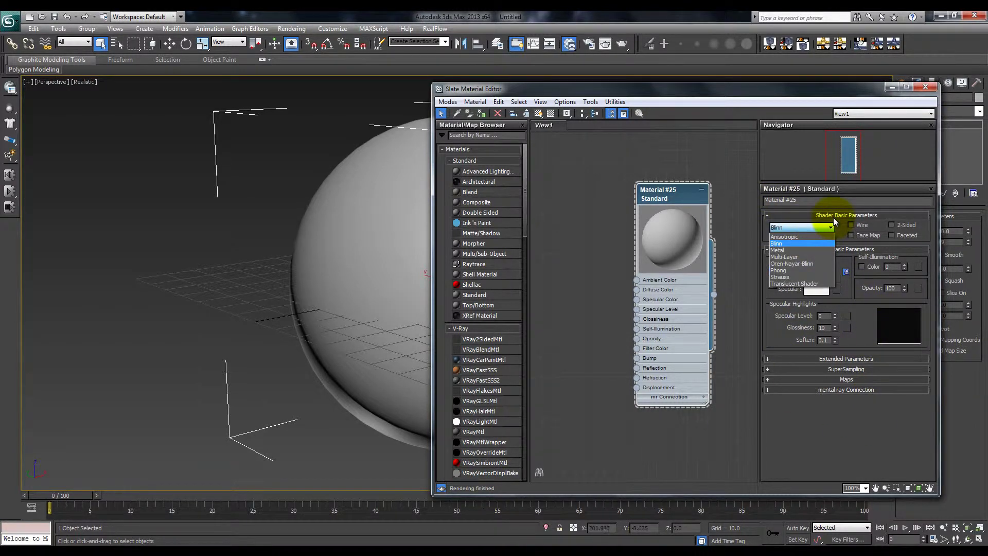
pyautogui.click(793, 265)
pyautogui.moveTo(682, 205); pyautogui.dragTo(673, 229)
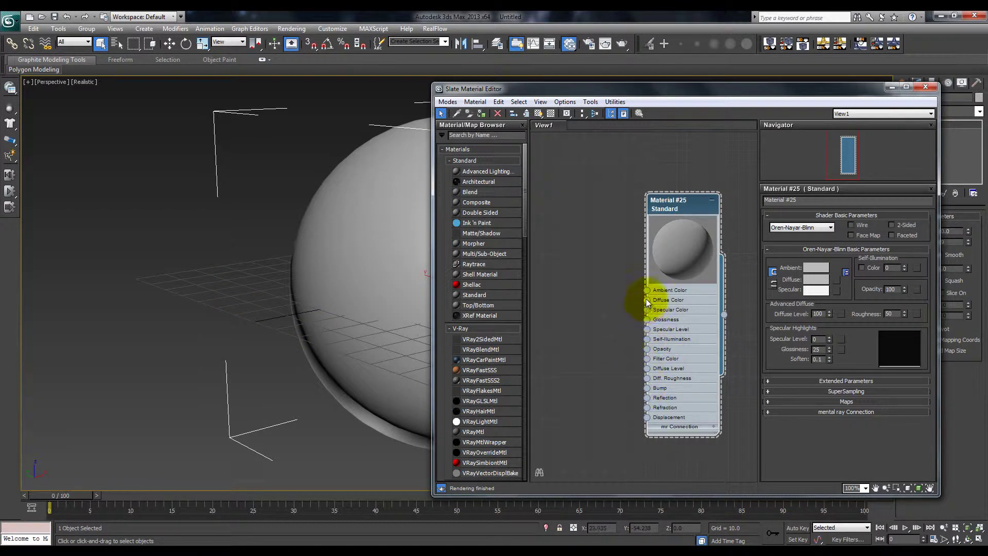
# Connect a Bitmap map to the material's Diffuse Color, using the moon.jpg image
pyautogui.moveTo(647, 300); pyautogui.dragTo(588, 239)
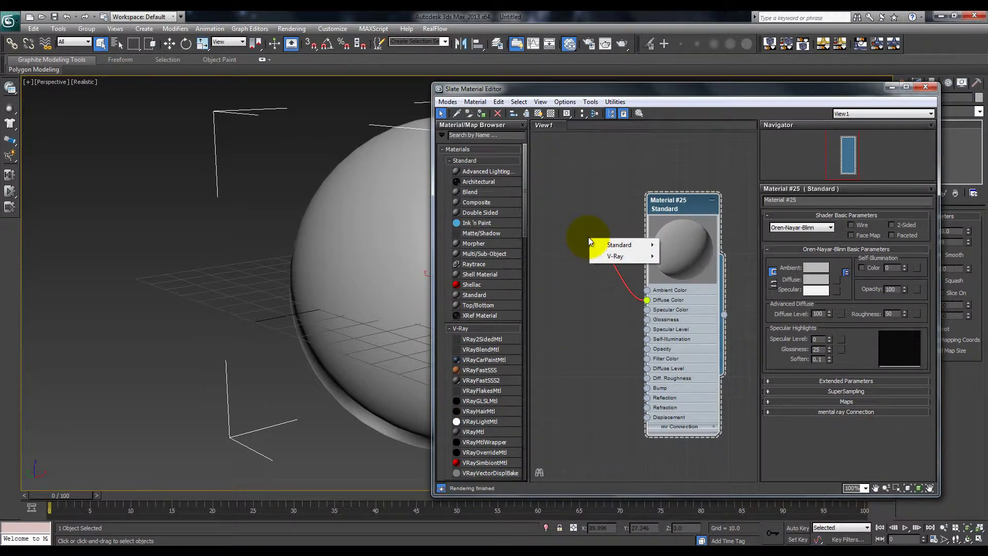
pyautogui.moveTo(608, 246)
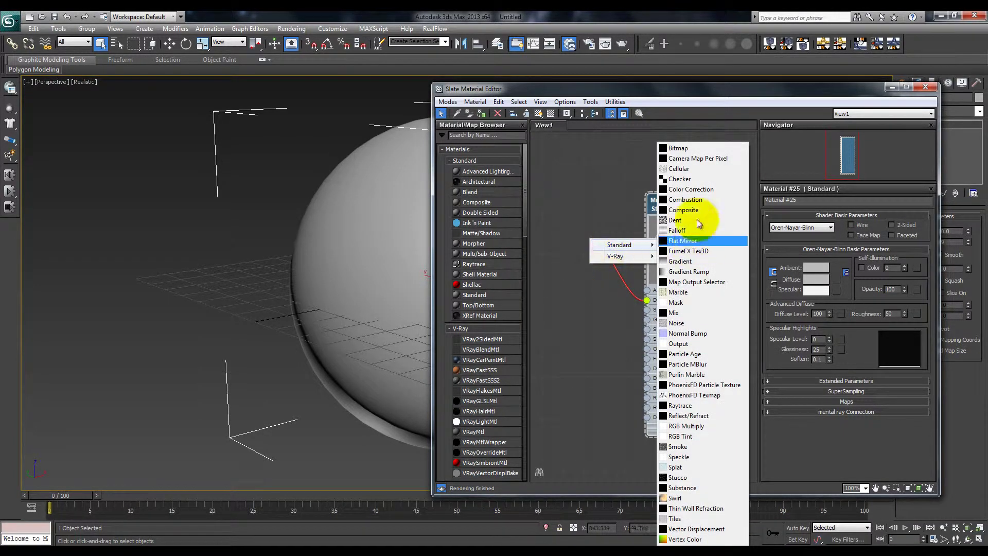
pyautogui.click(690, 148)
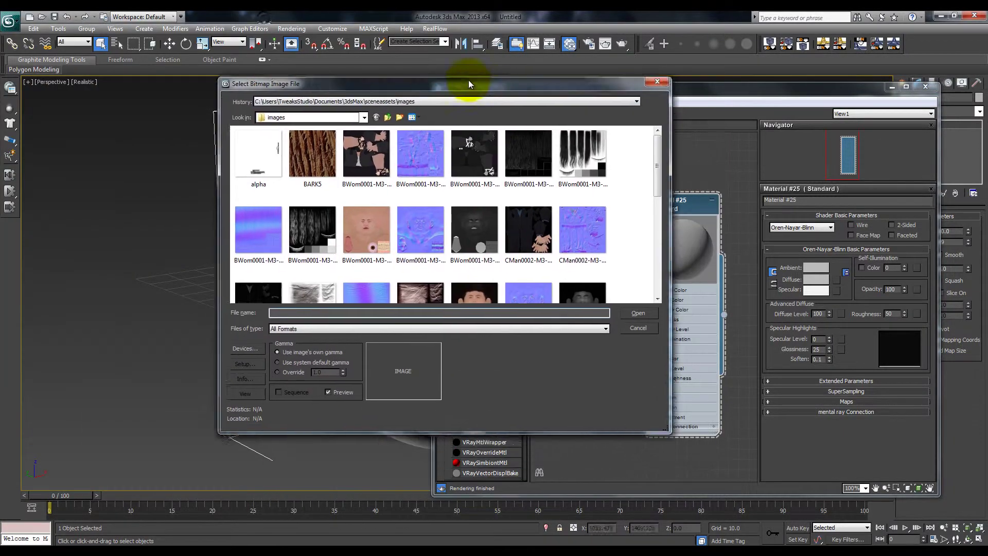
pyautogui.moveTo(469, 84); pyautogui.dragTo(365, 67)
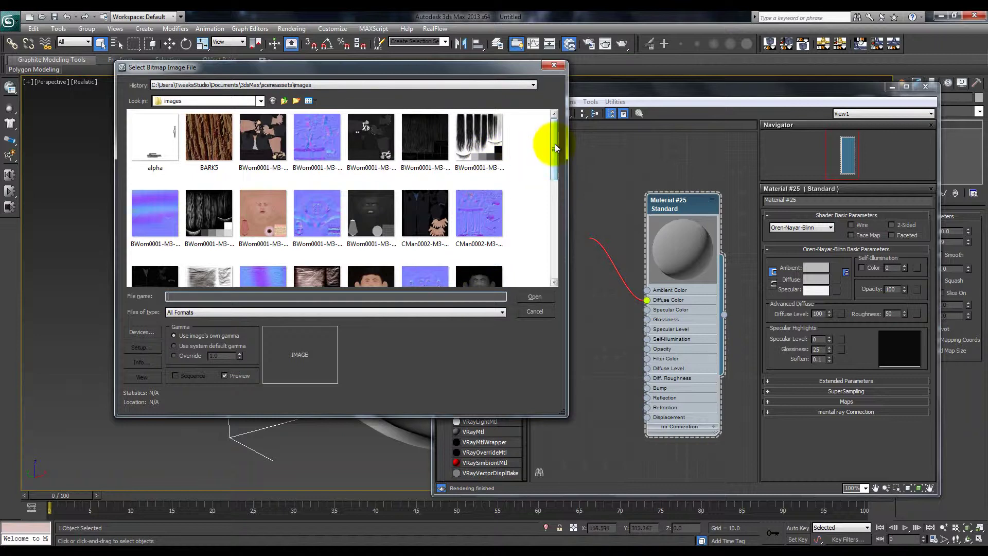
pyautogui.moveTo(555, 145); pyautogui.dragTo(605, 113)
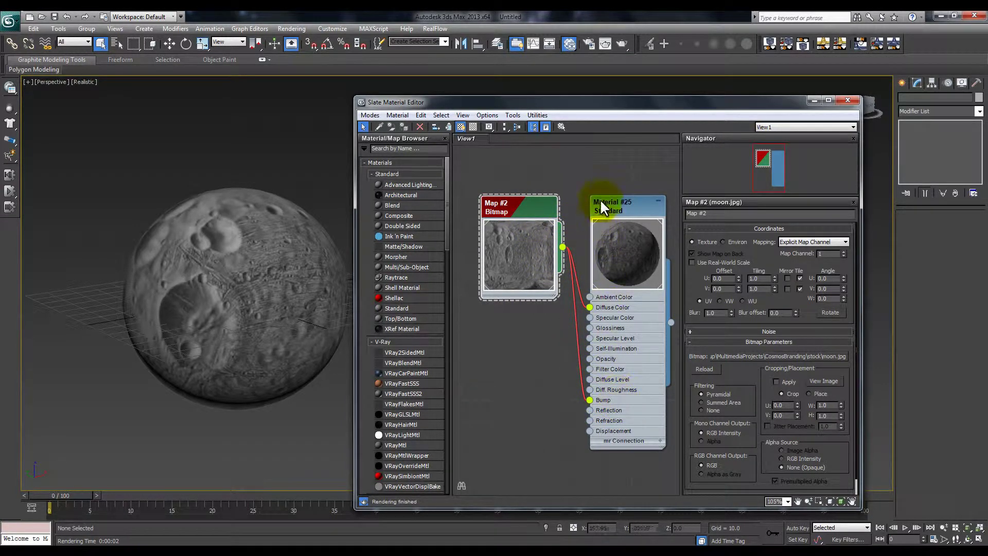
# Rename the Standard material as Planet_MAT
pyautogui.doubleClick(620, 206)
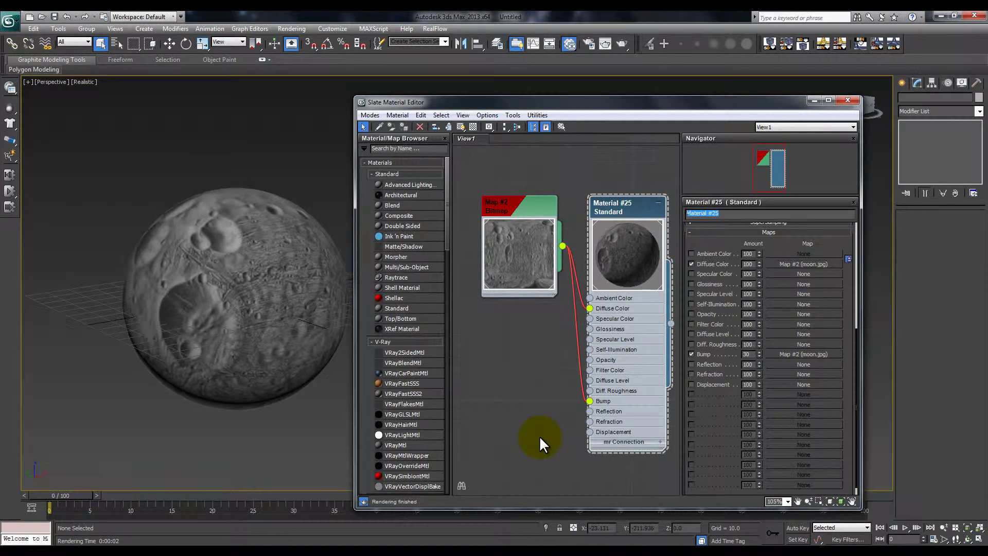
pyautogui.write('Planet_MAT')
pyautogui.press('Return')
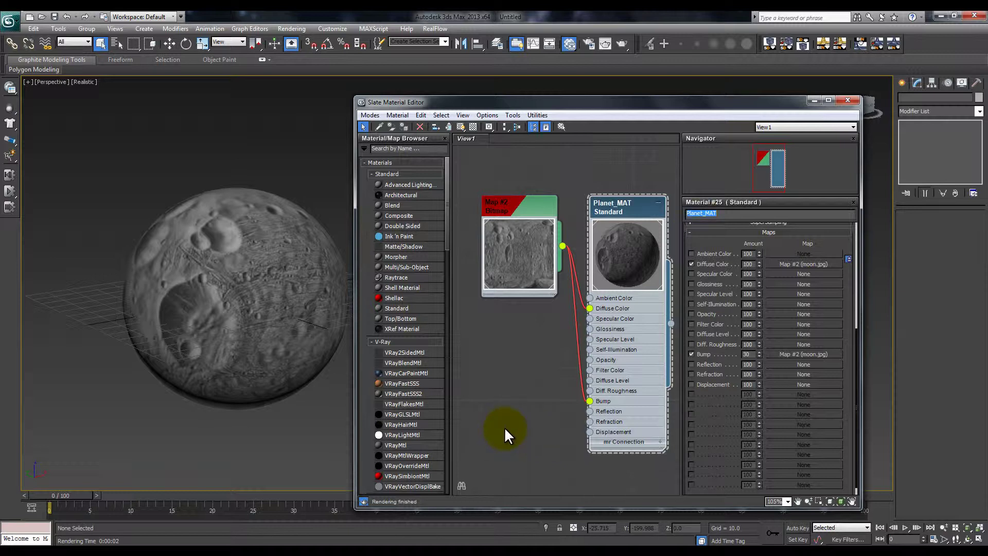
# Space the Bitmap map node and the Planet_MAT node further apart in the material view
pyautogui.moveTo(493, 237); pyautogui.dragTo(482, 238)
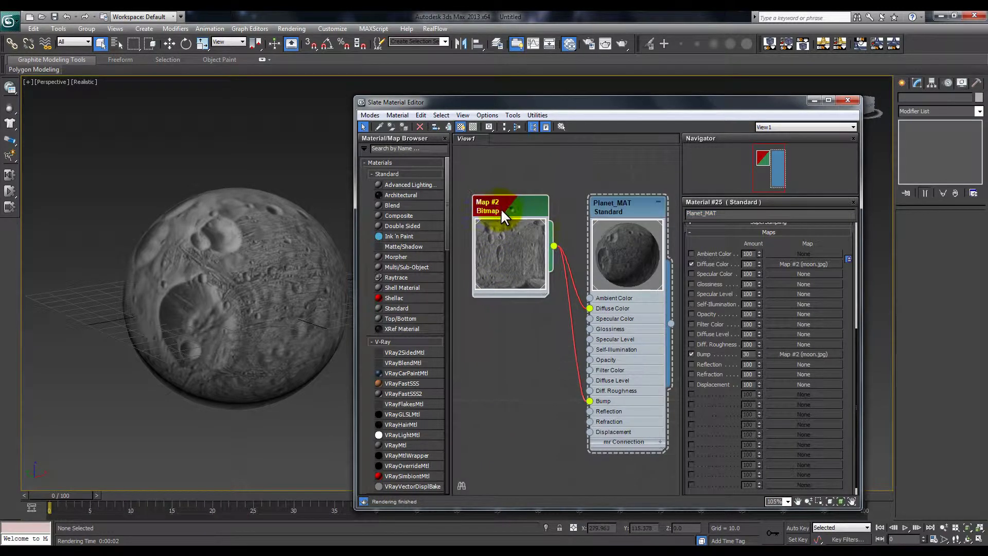
pyautogui.click(606, 206)
pyautogui.moveTo(606, 203); pyautogui.dragTo(606, 192)
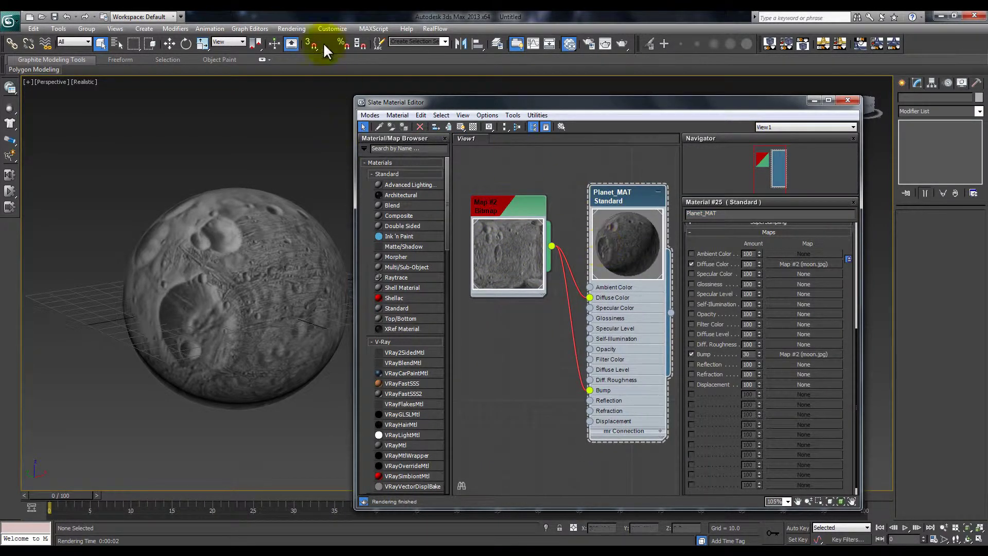
# Render the Perspective view and inspect the planet's surface close up in the enlarged render window
pyautogui.click(297, 29)
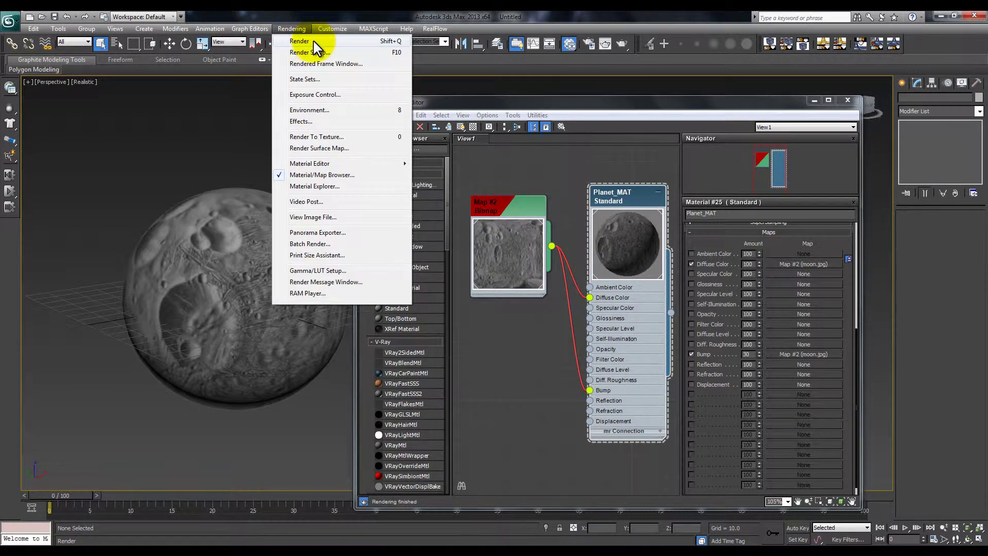
pyautogui.click(314, 42)
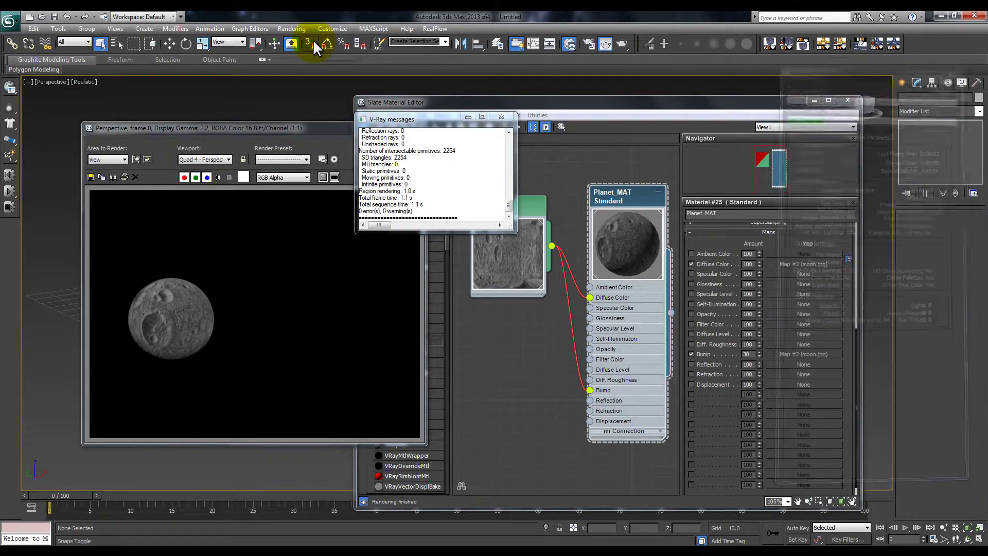
pyautogui.moveTo(293, 126); pyautogui.dragTo(249, 133)
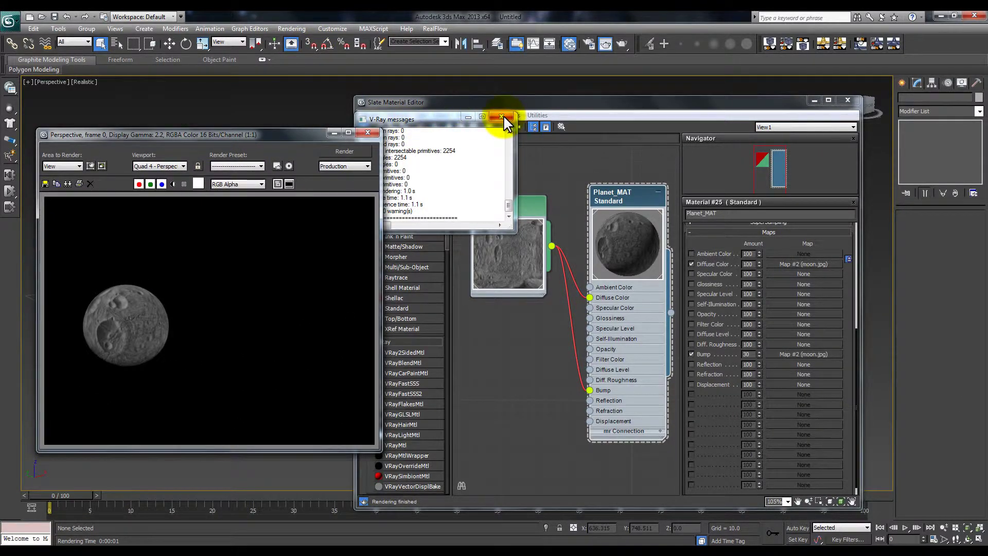
pyautogui.click(348, 133)
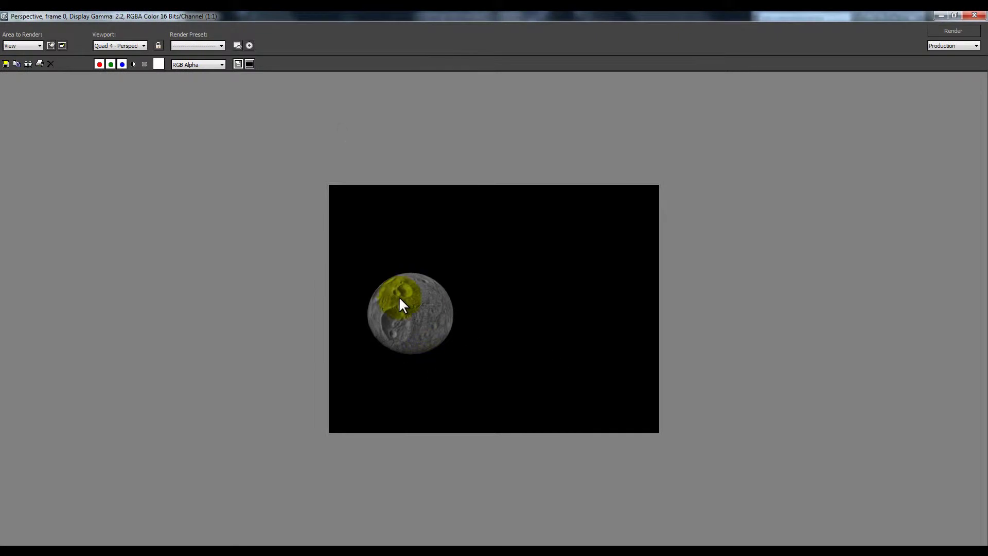
pyautogui.scroll(3, 401, 334)
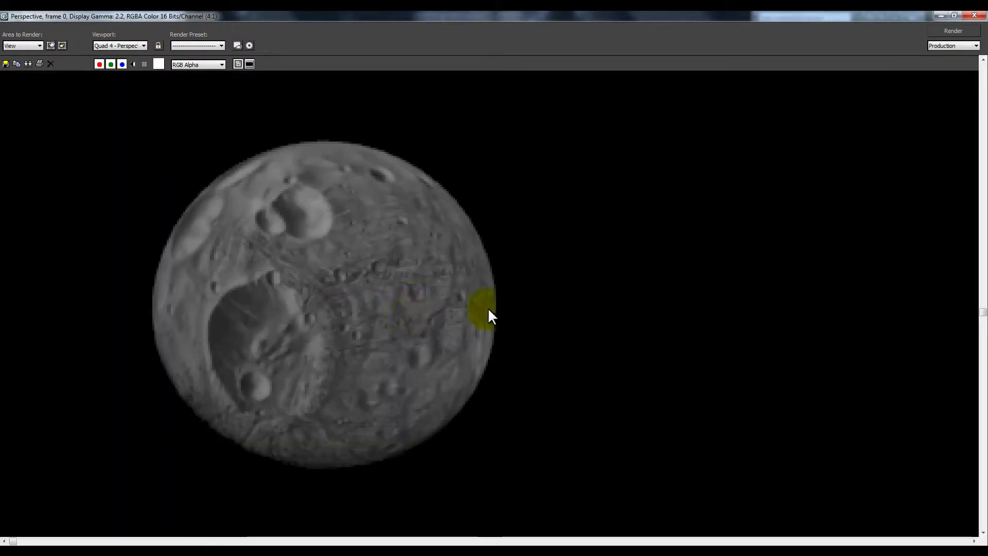
pyautogui.scroll(-3, 358, 340)
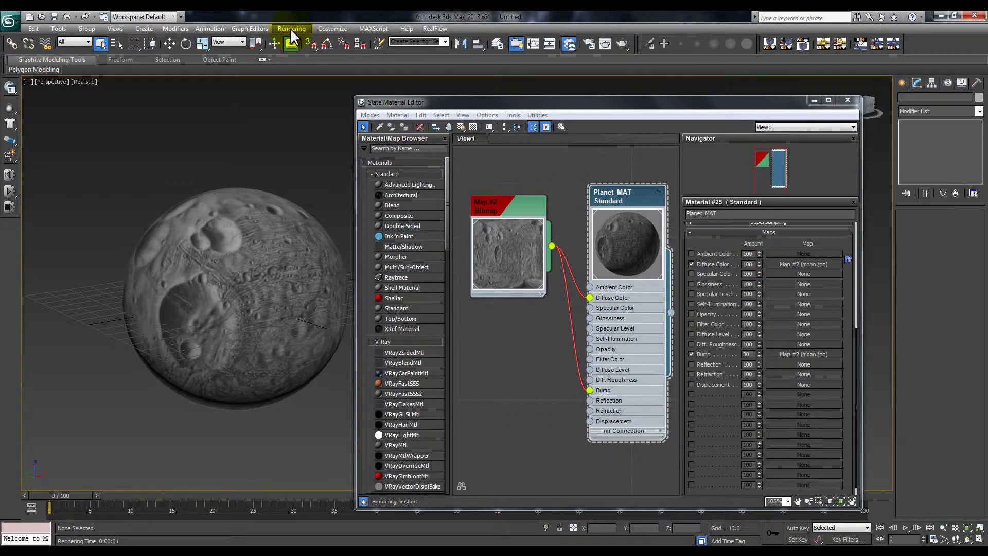
# Assign the Default Scanline Renderer as the production renderer in the render settings
pyautogui.click(291, 29)
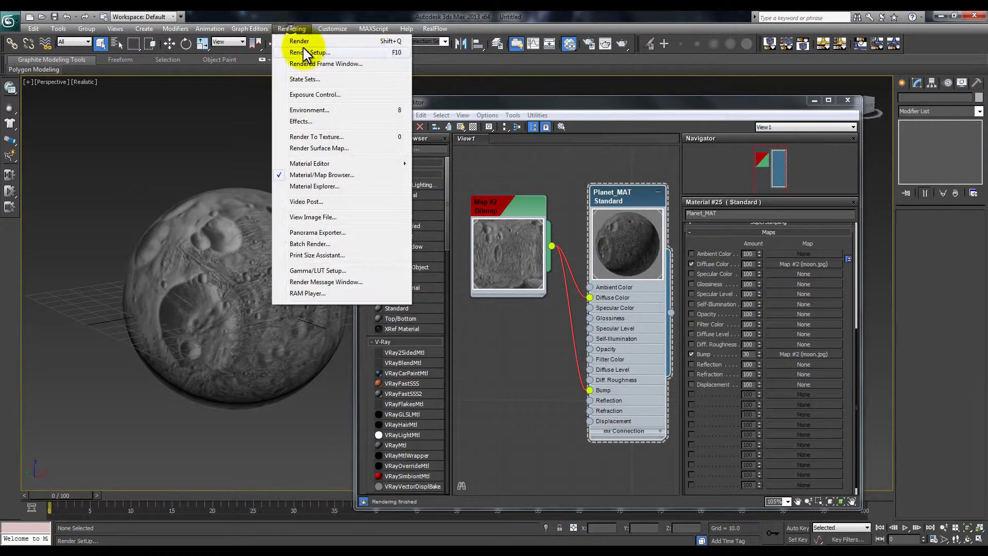
pyautogui.press('Escape')
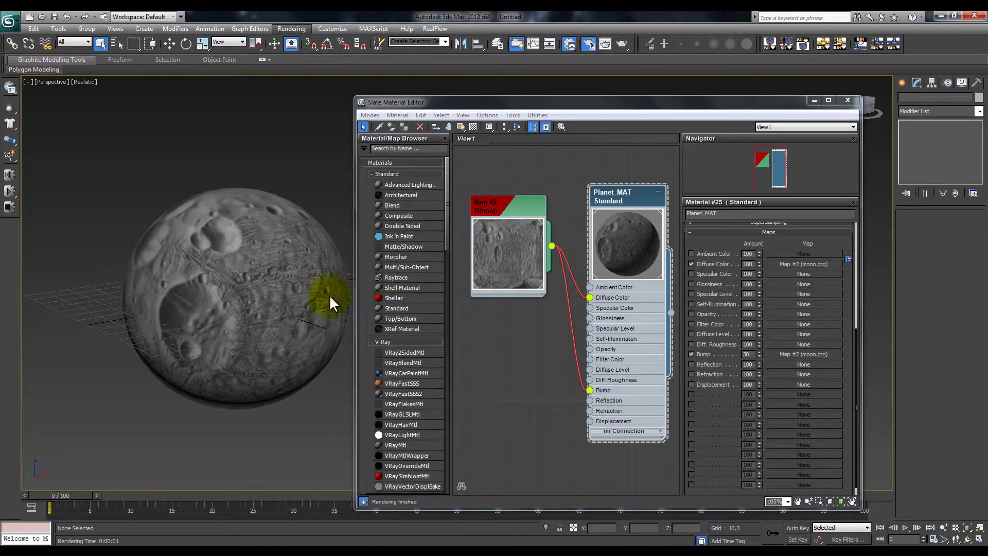
pyautogui.moveTo(411, 64); pyautogui.dragTo(257, 54)
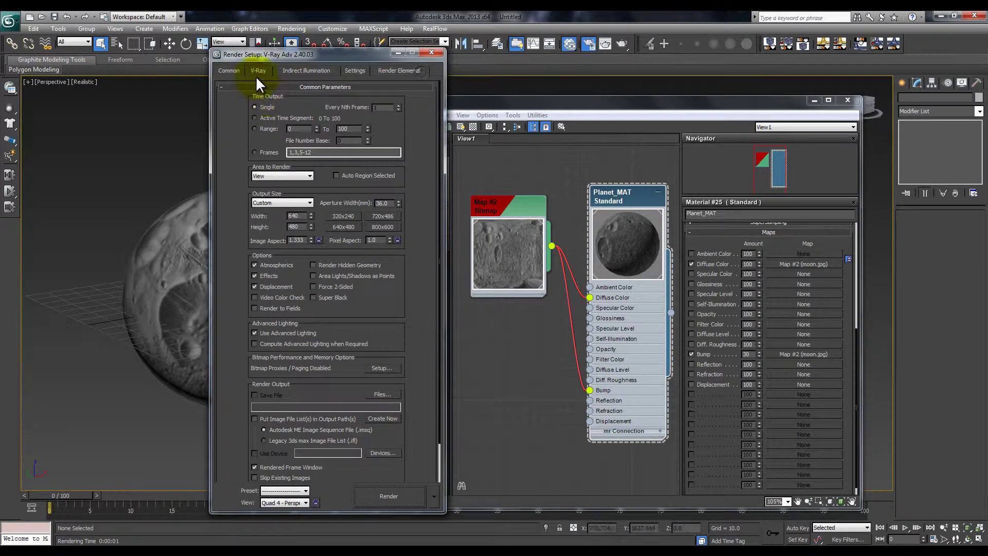
pyautogui.scroll(-2, 370, 331)
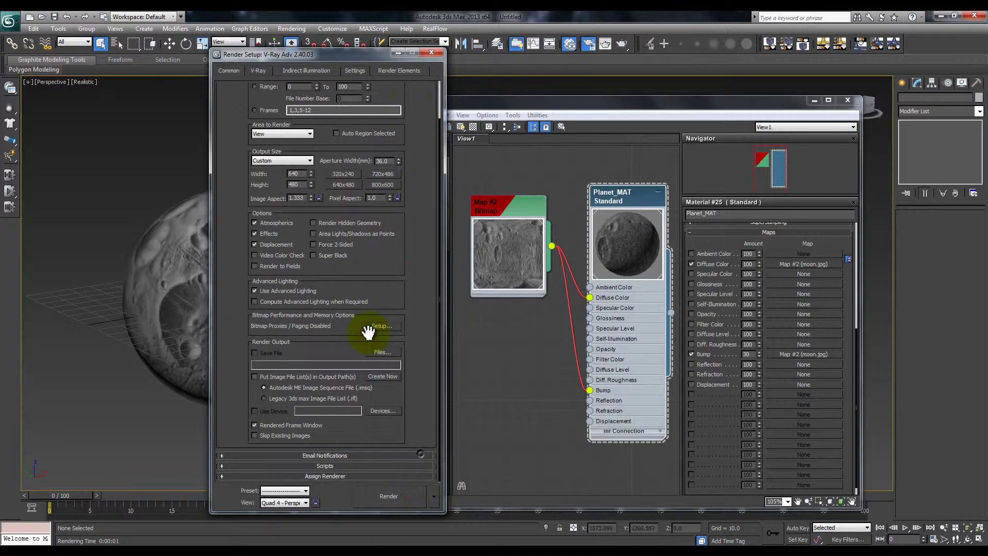
pyautogui.click(323, 474)
pyautogui.click(383, 431)
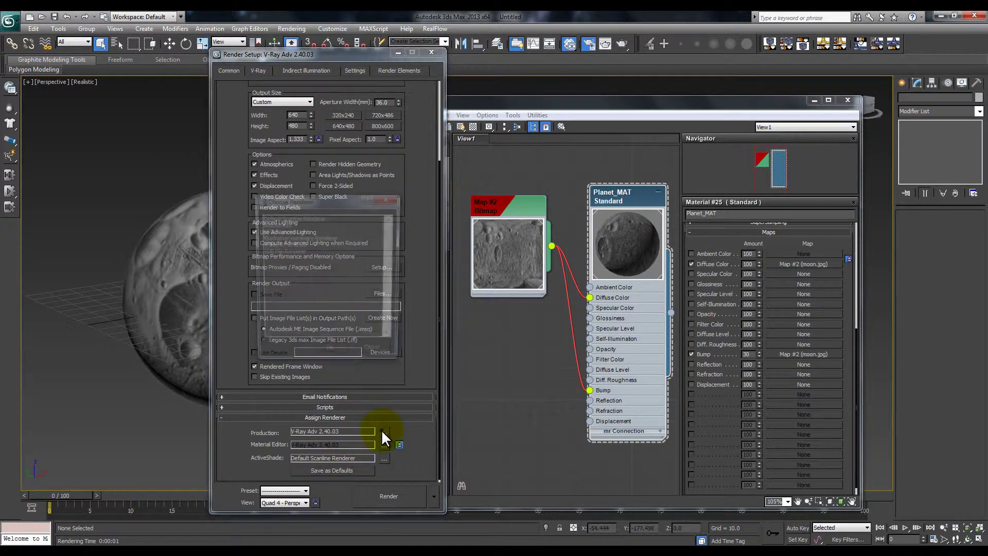
pyautogui.click(298, 219)
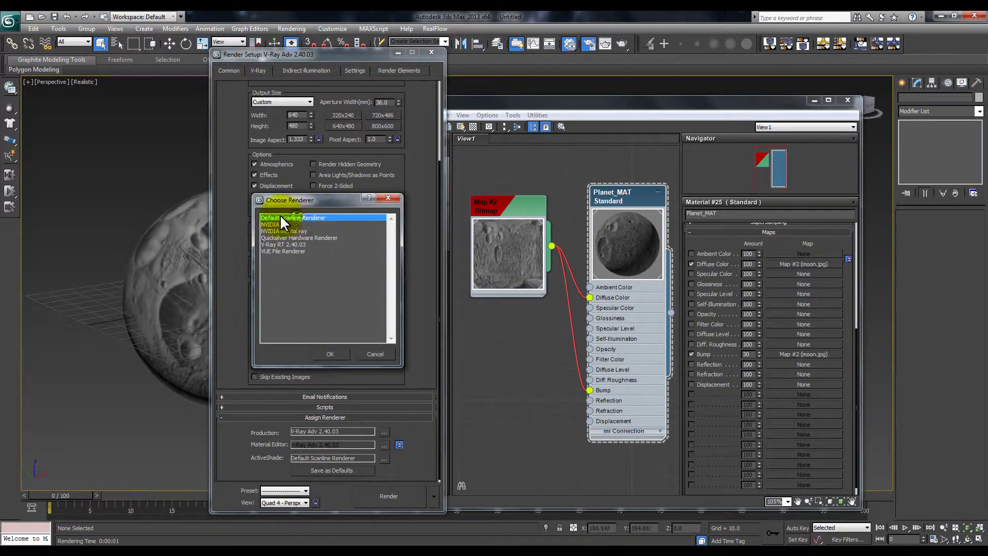
pyautogui.click(338, 355)
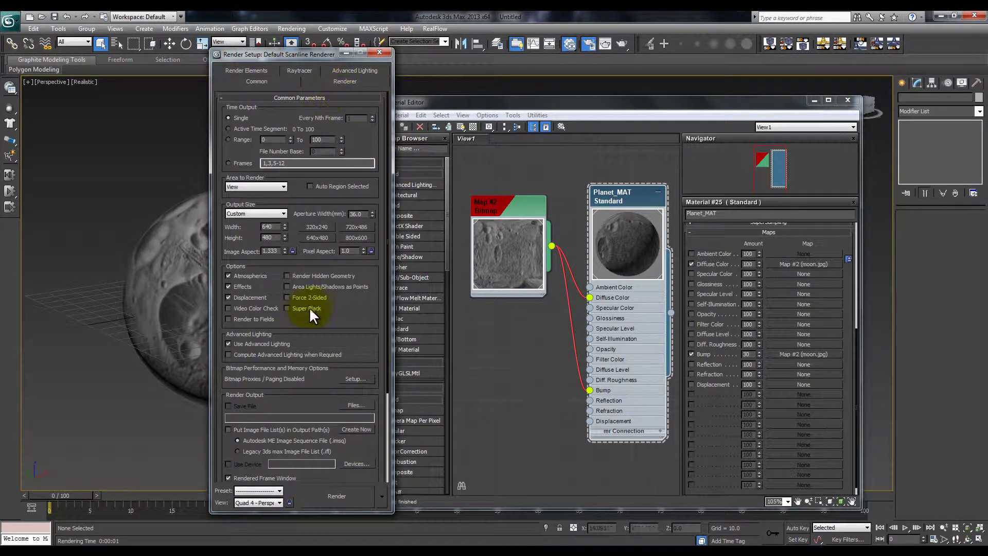
# Set the output size to HDTV (video) at 1920x1080 and render the Perspective view
pyautogui.click(261, 214)
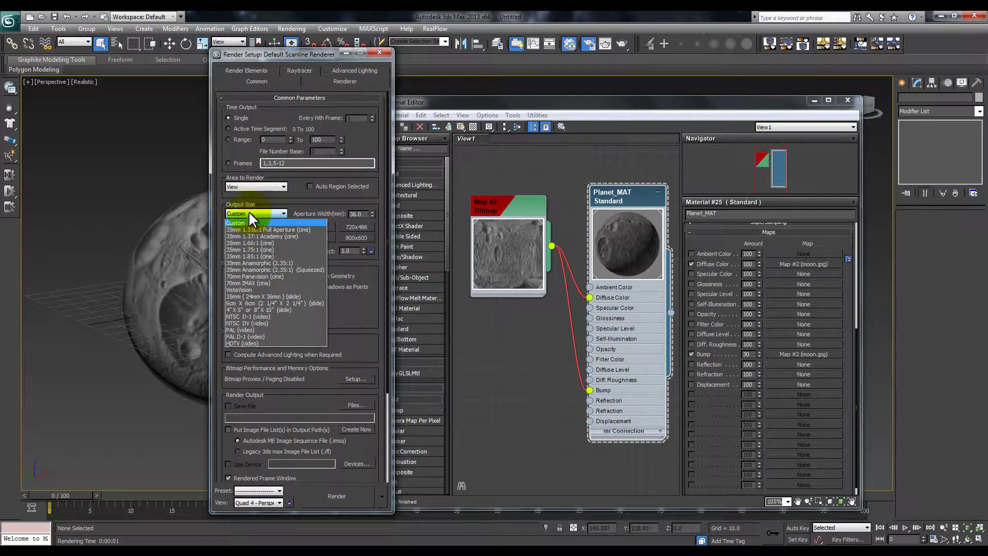
pyautogui.click(261, 342)
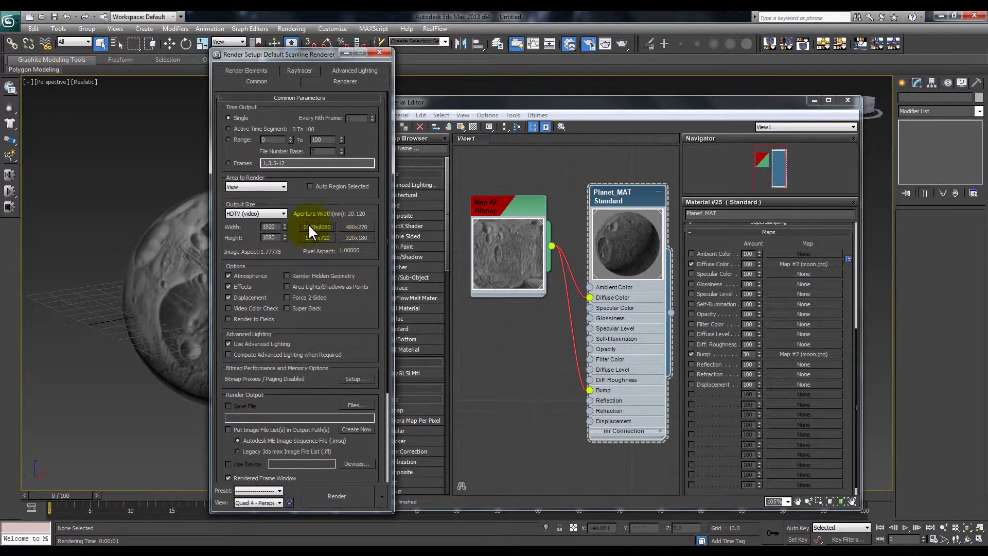
pyautogui.click(354, 502)
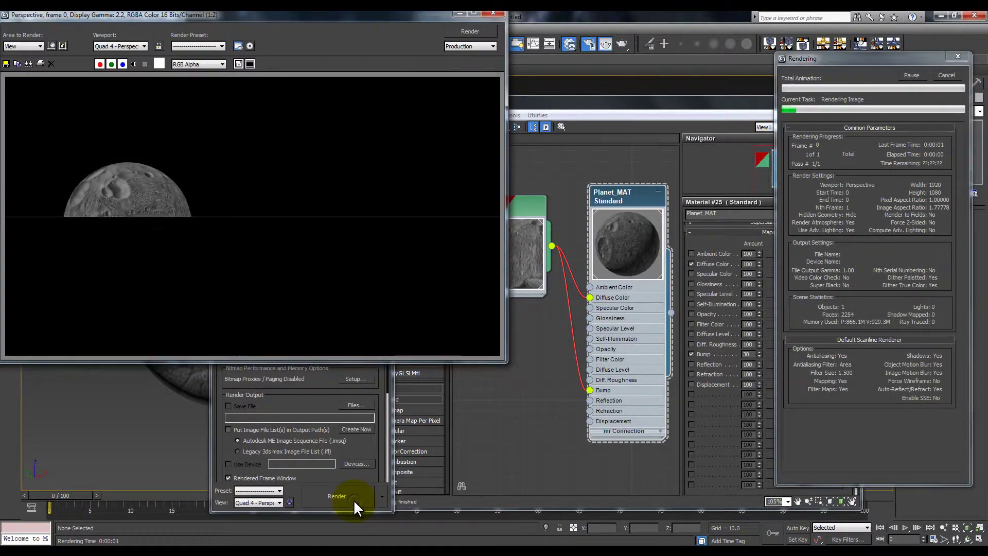
# Examine the surface detail of the scanline-rendered planet and close the render window
pyautogui.click(125, 218)
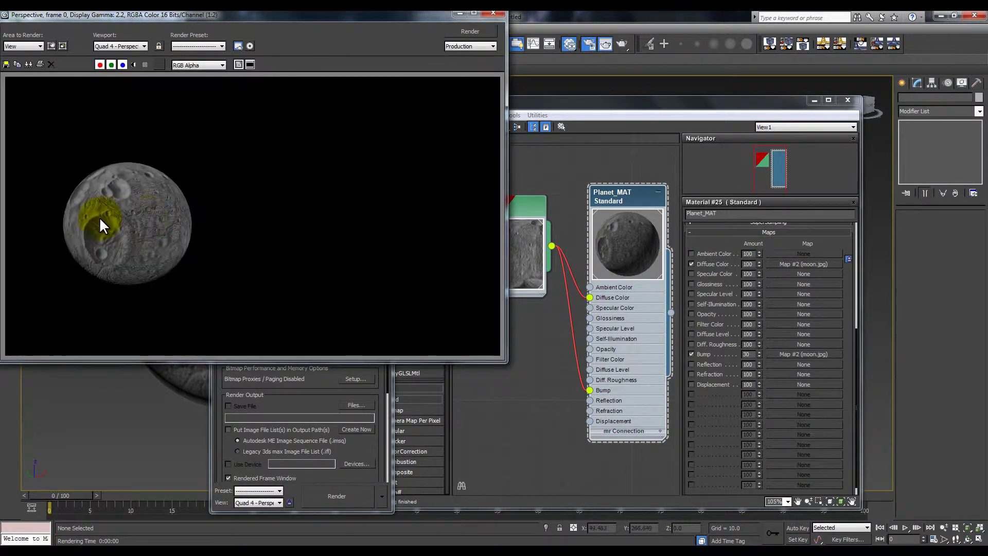
pyautogui.scroll(1, 138, 223)
pyautogui.scroll(-1, 153, 165)
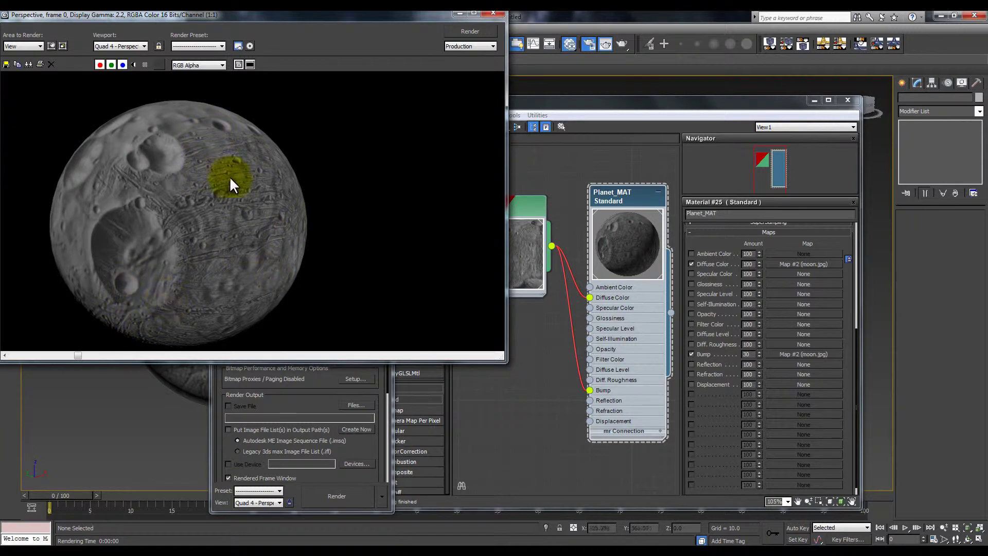
pyautogui.scroll(-1, 255, 212)
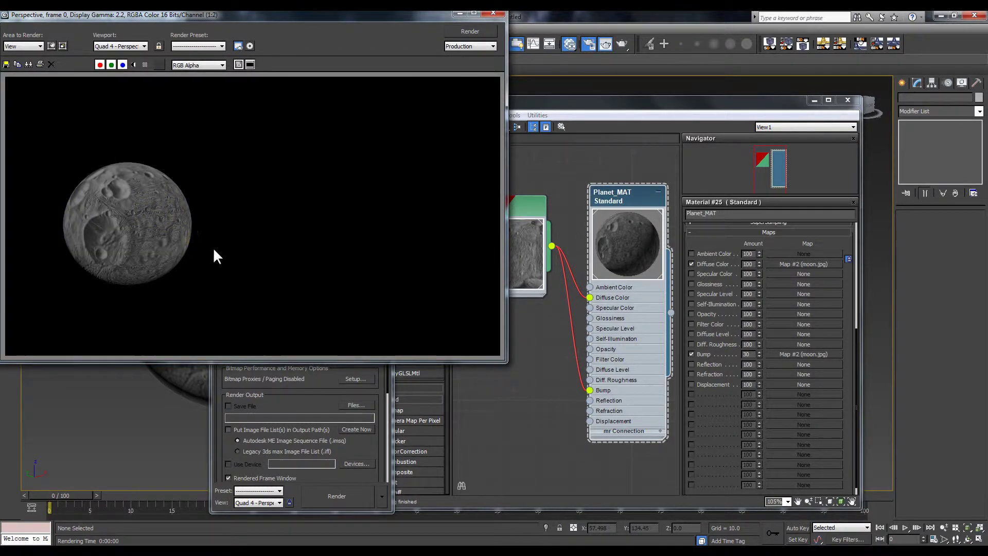
pyautogui.click(493, 13)
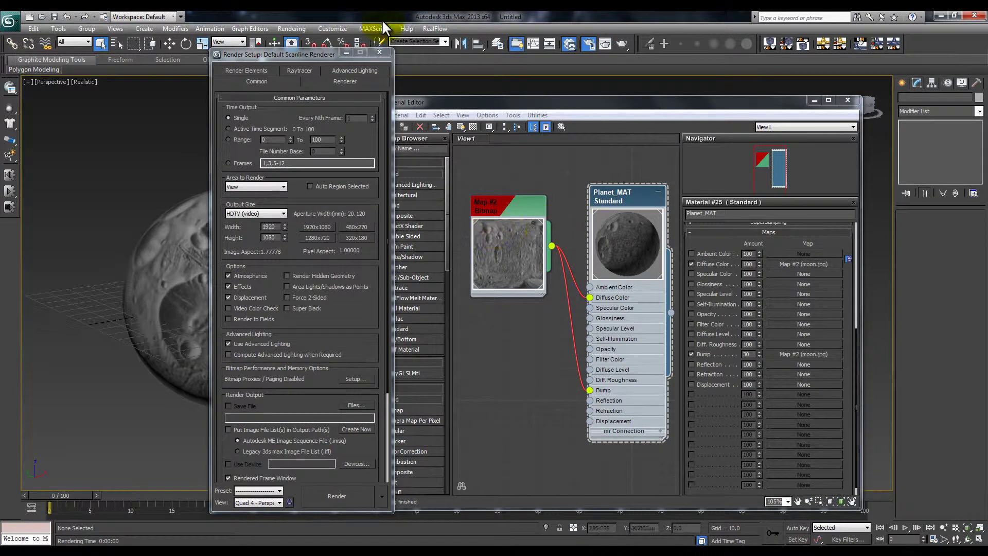
# Clear the render settings and material editor windows away and frame the planet in the Perspective view
pyautogui.click(380, 52)
pyautogui.moveTo(587, 100); pyautogui.dragTo(424, 98)
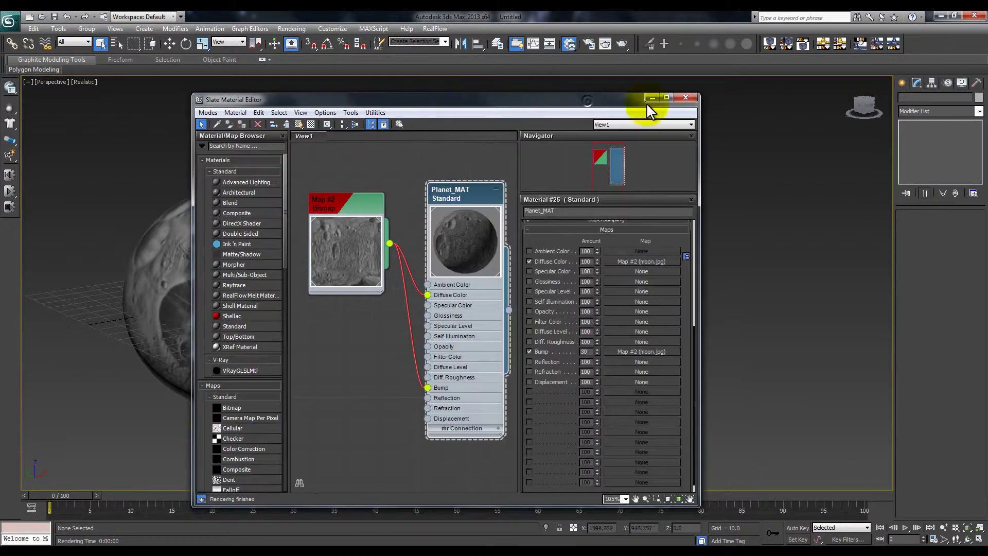
pyautogui.click(652, 98)
pyautogui.moveTo(312, 268); pyautogui.dragTo(427, 258, button='middle')
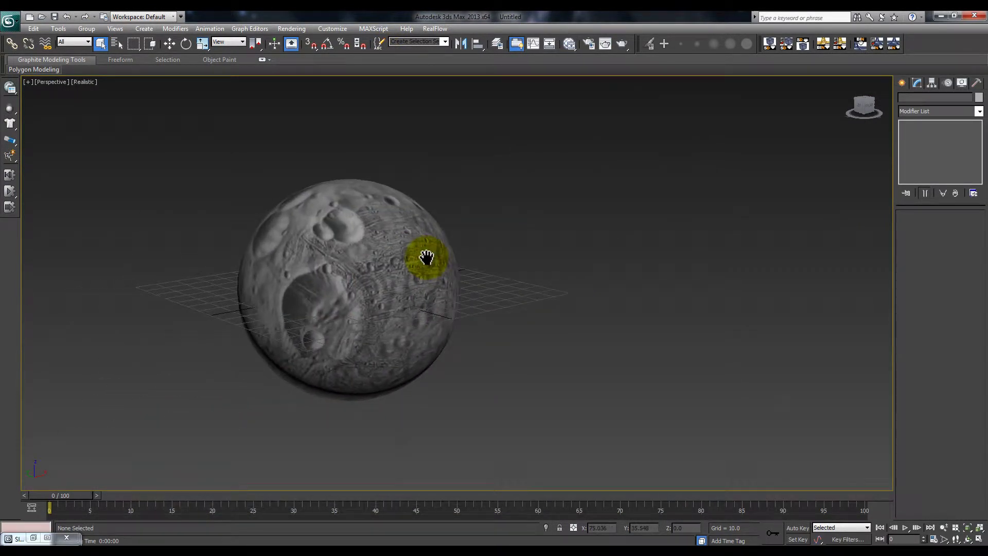
pyautogui.click(386, 253)
pyautogui.press('z')
pyautogui.click(671, 324)
pyautogui.keyDown('alt'); pyautogui.moveTo(671, 324); pyautogui.dragTo(495, 247, button='middle'); pyautogui.keyUp('alt')
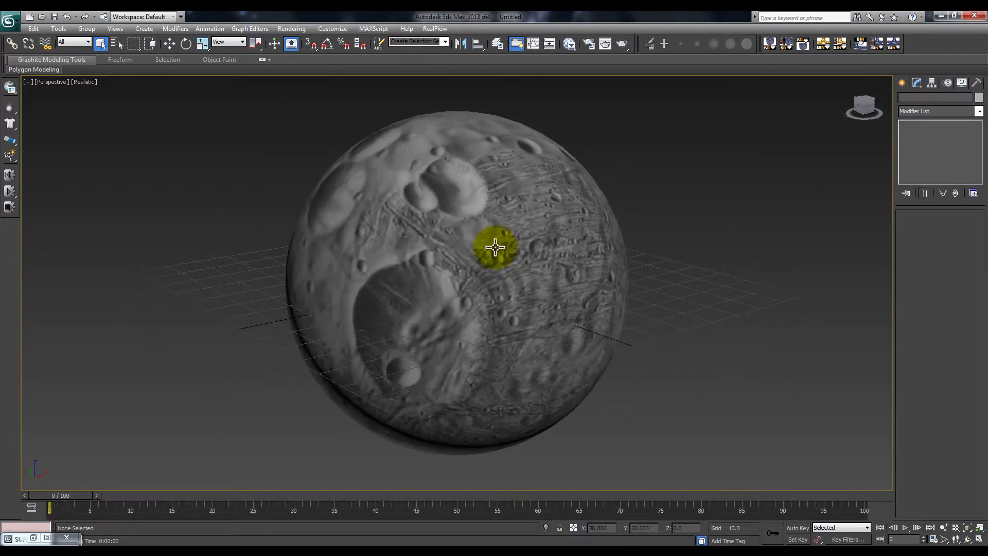
# Rotate the planet sphere about -98.76 degrees around its Z axis to bring another side forward
pyautogui.click(495, 247)
pyautogui.press('e')
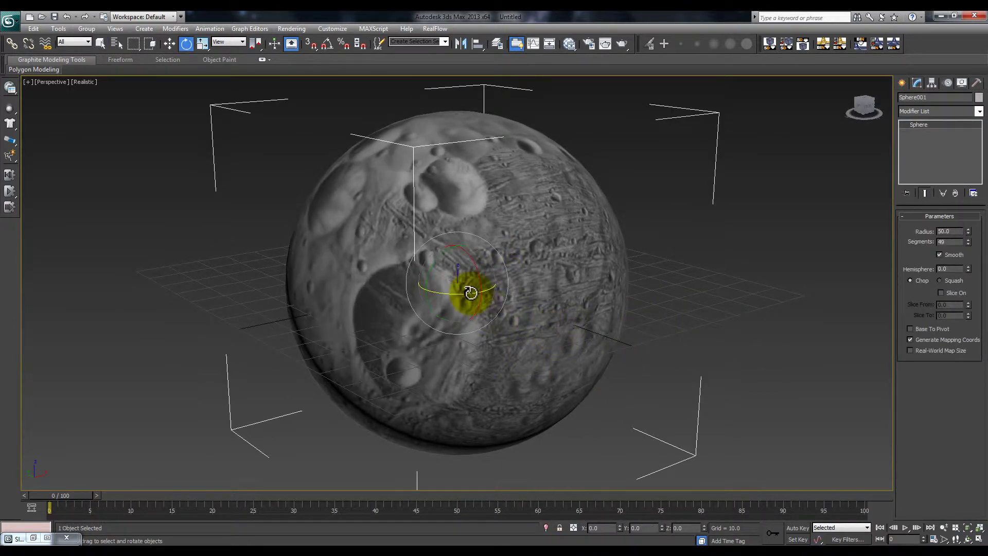
pyautogui.moveTo(471, 292); pyautogui.dragTo(367, 291)
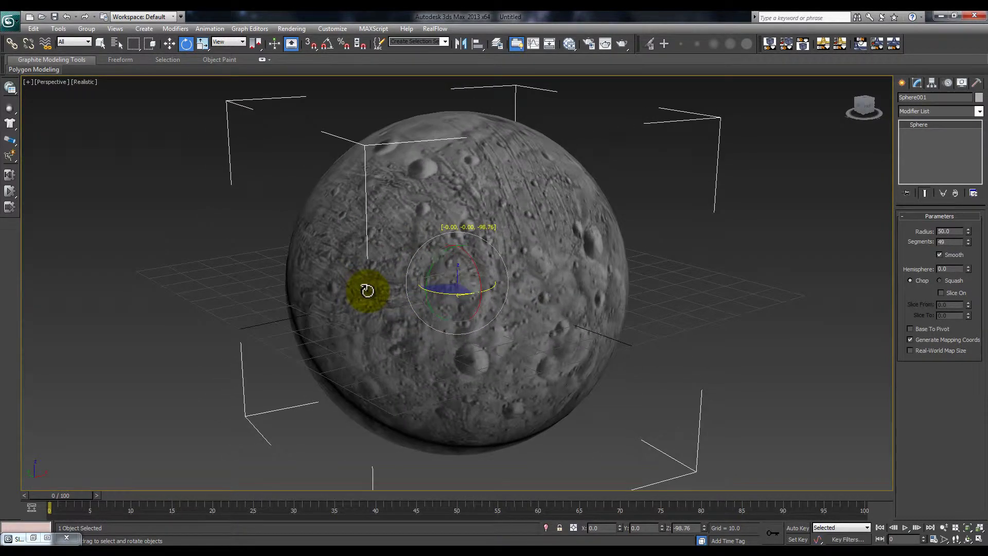
pyautogui.moveTo(375, 364)
pyautogui.keyDown('alt'); pyautogui.mouseDown(button='middle')
pyautogui.moveTo(375, 349)
pyautogui.moveTo(381, 357)
pyautogui.mouseUp(button='middle'); pyautogui.keyUp('alt')
pyautogui.scroll(3, 393, 367)
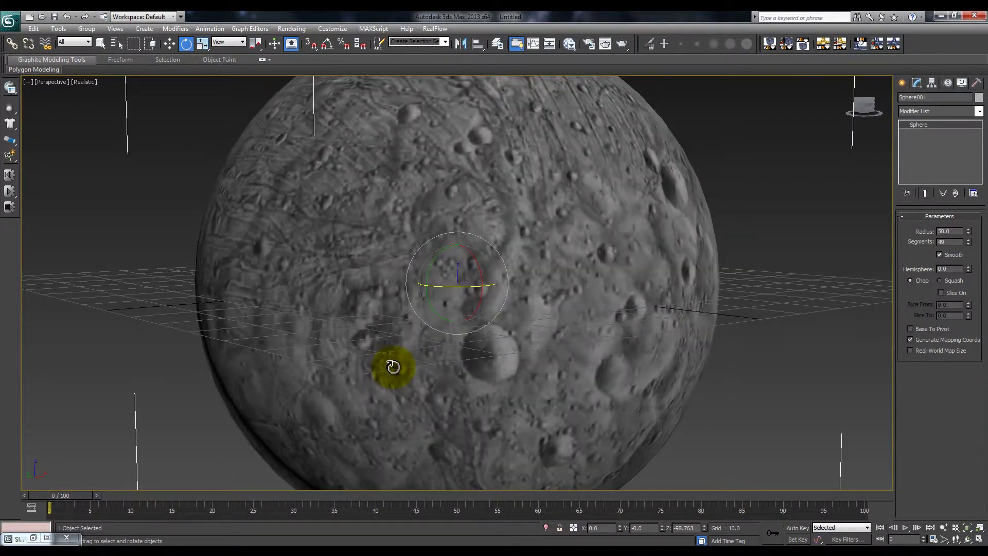
pyautogui.scroll(-4, 393, 366)
pyautogui.click(641, 284)
pyautogui.hotkey('ctrl', 'z')
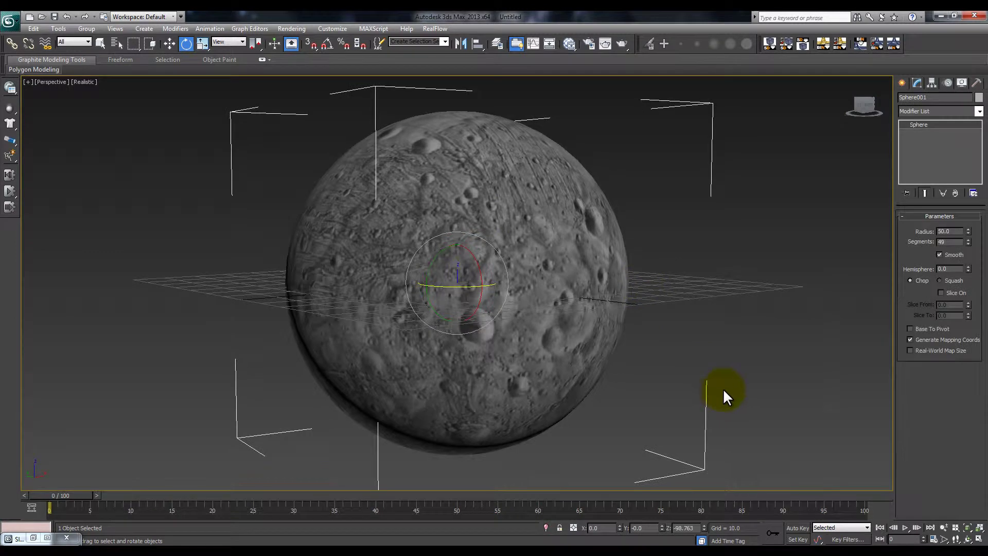
pyautogui.scroll(2, 720, 361)
pyautogui.click(779, 221)
pyautogui.click(903, 83)
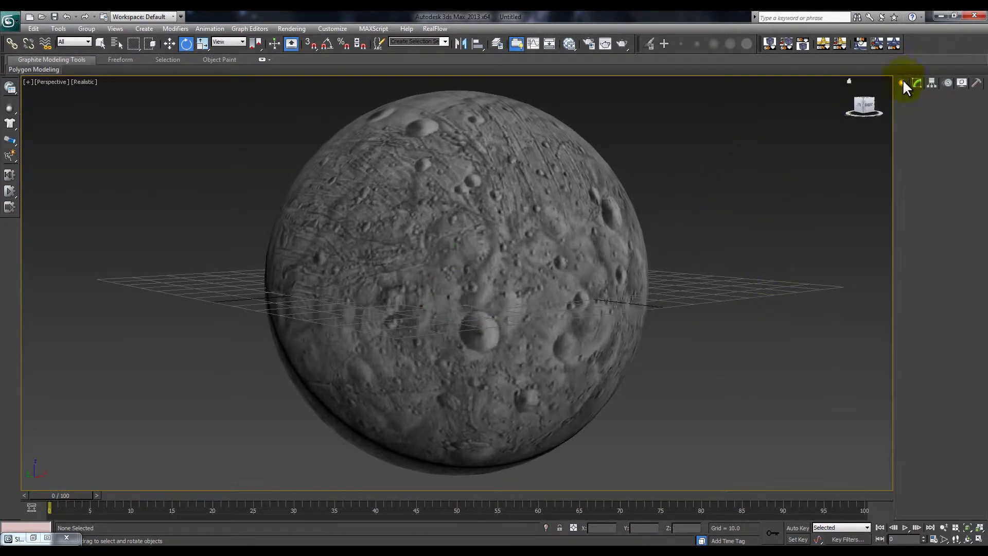
pyautogui.click(628, 273)
pyautogui.moveTo(629, 275); pyautogui.dragTo(631, 278, button='middle')
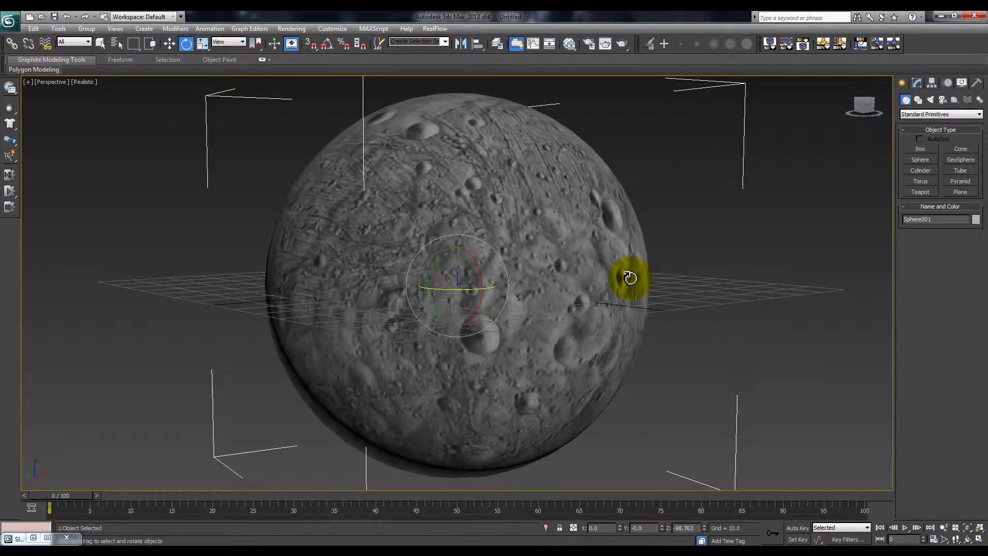
# Leave rotate mode, select the planet sphere and open the Pulldownit utility
pyautogui.press('q')
pyautogui.click(600, 148)
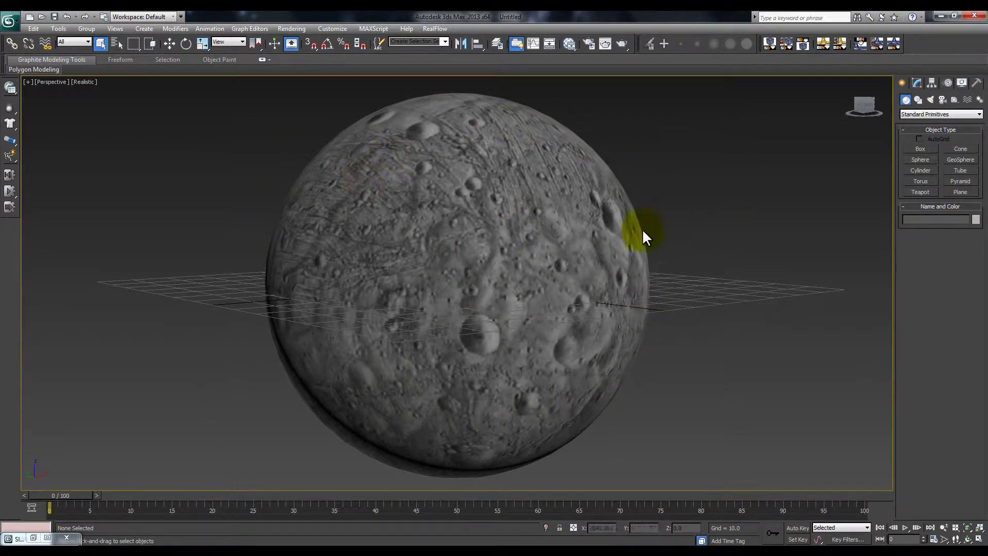
pyautogui.click(601, 249)
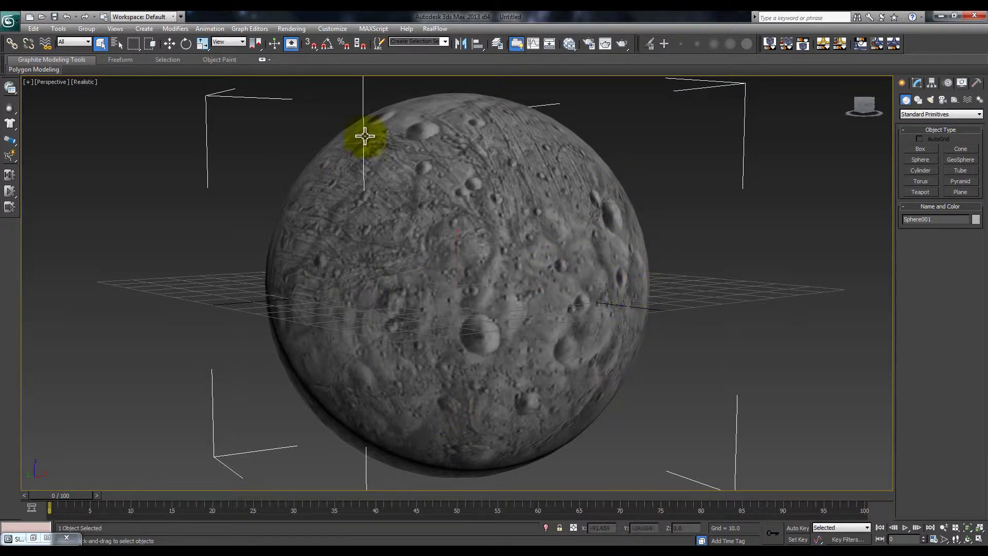
pyautogui.click(977, 83)
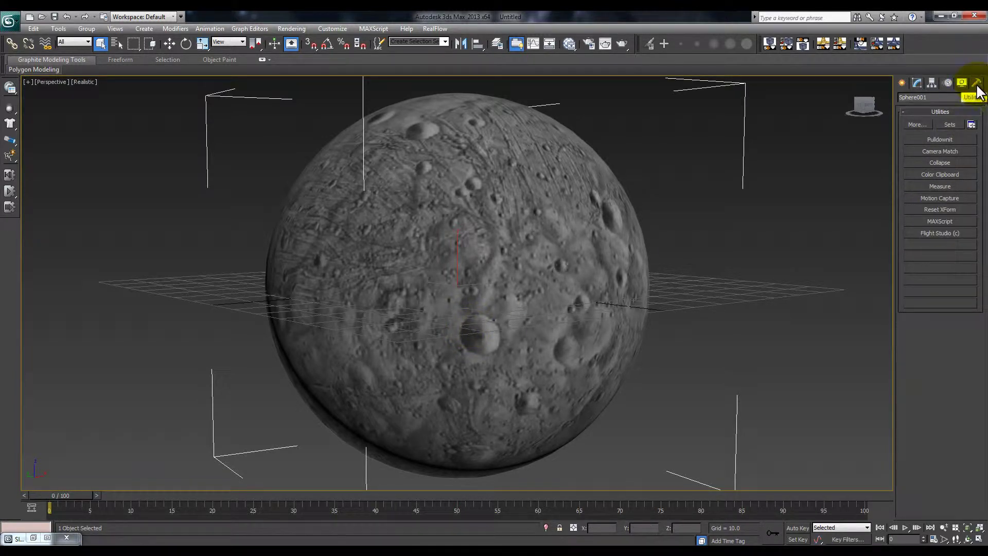
pyautogui.click(959, 139)
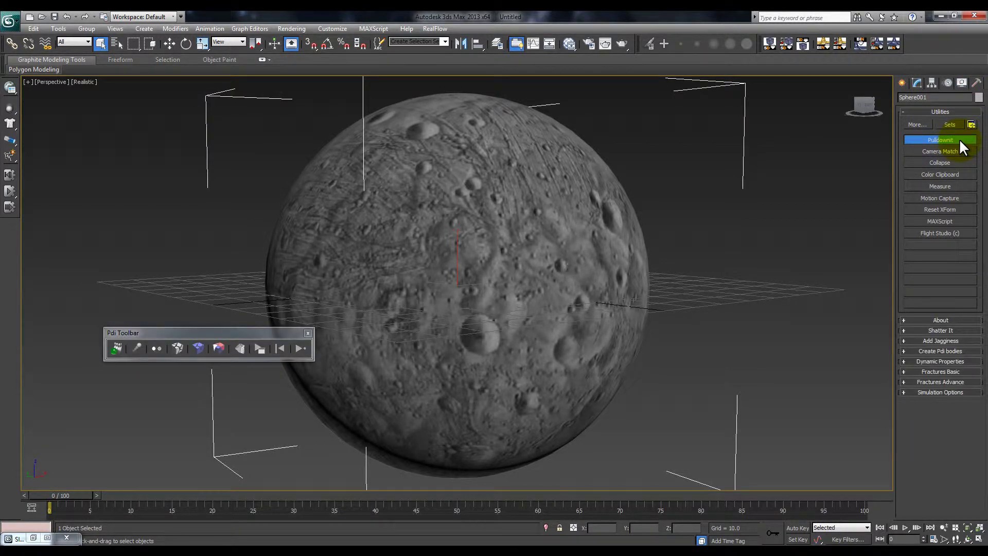
# Place the Pdi toolbar clear of the planet and open the Shatter It settings with the Uniform style
pyautogui.moveTo(160, 335); pyautogui.dragTo(86, 100)
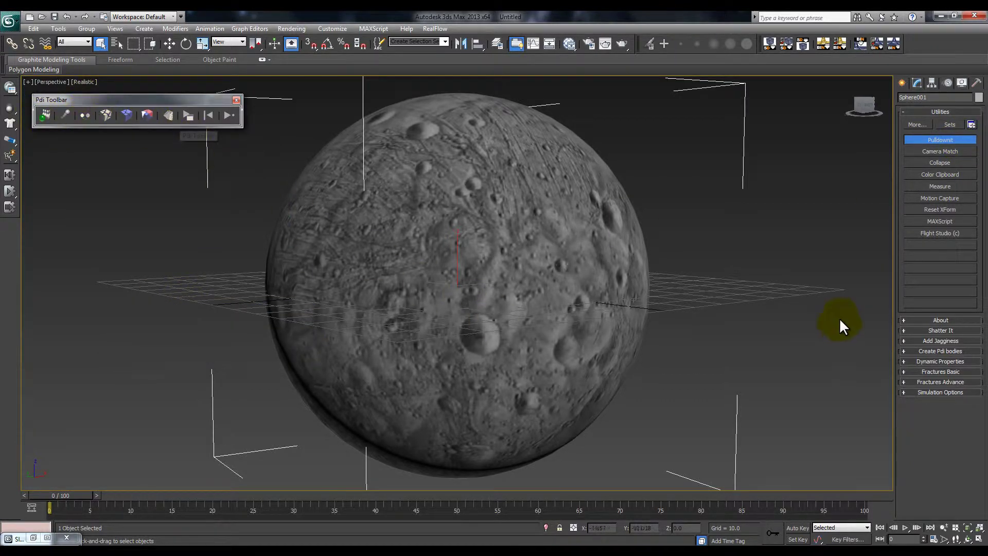
pyautogui.click(940, 330)
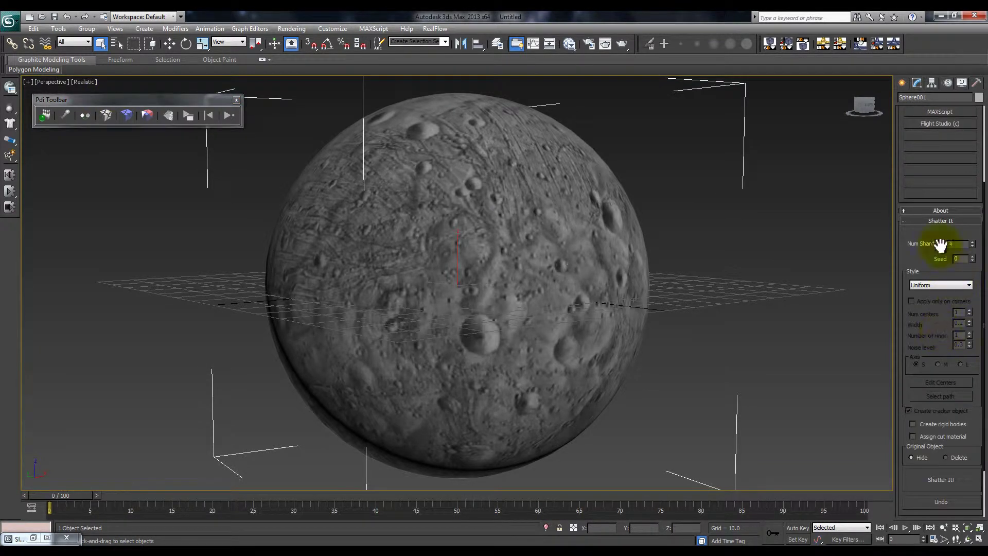
pyautogui.scroll(-4, 519, 303)
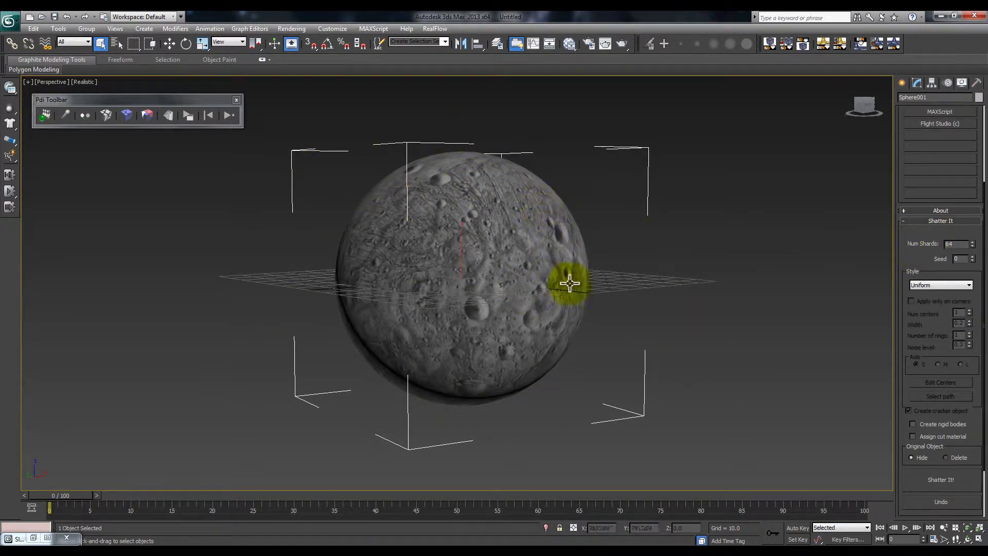
pyautogui.click(943, 285)
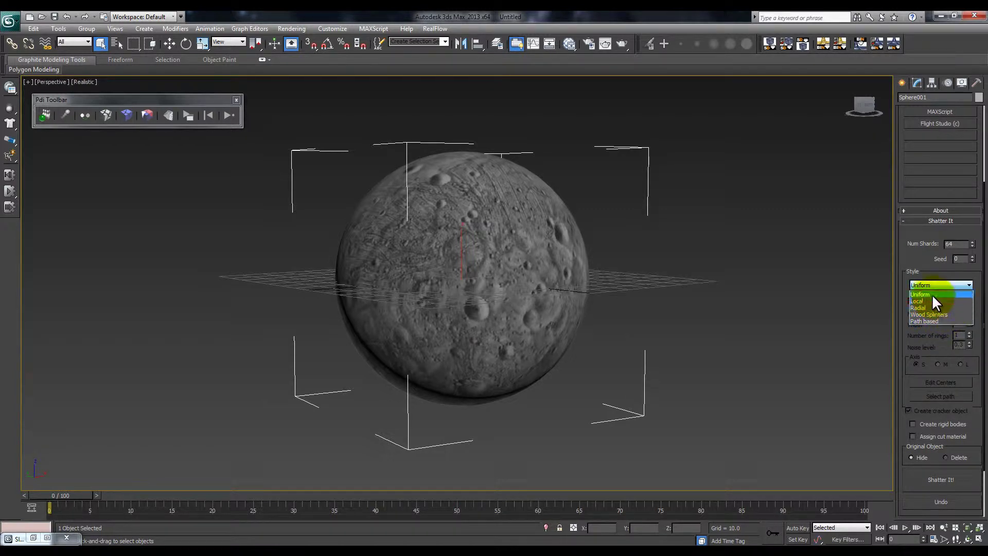
pyautogui.click(931, 294)
pyautogui.moveTo(503, 276)
pyautogui.keyDown('alt'); pyautogui.mouseDown(button='middle')
pyautogui.moveTo(504, 300)
pyautogui.moveTo(502, 288)
pyautogui.mouseUp(button='middle'); pyautogui.keyUp('alt')
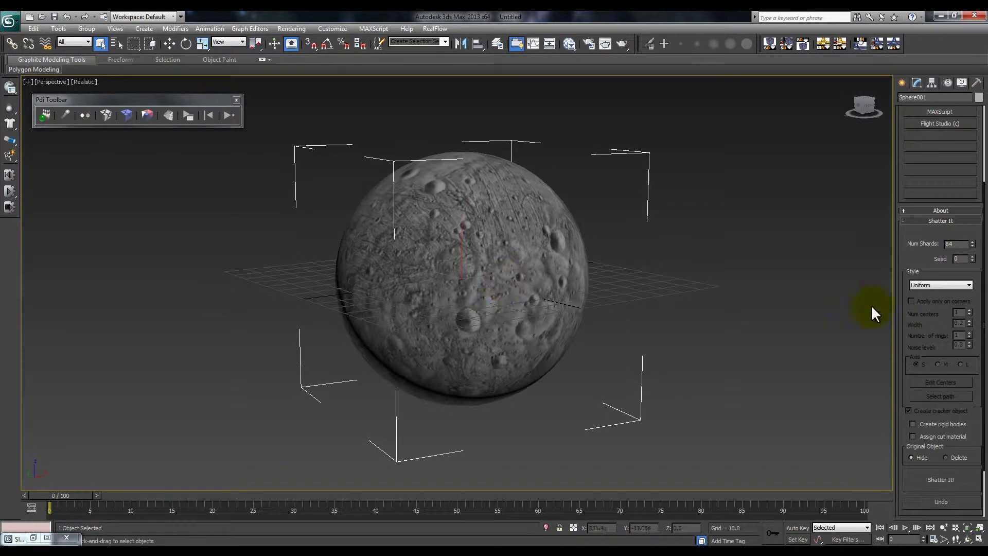
# Set the number of shards to 100, enable rigid body creation and shatter the planet sphere
pyautogui.doubleClick(965, 244)
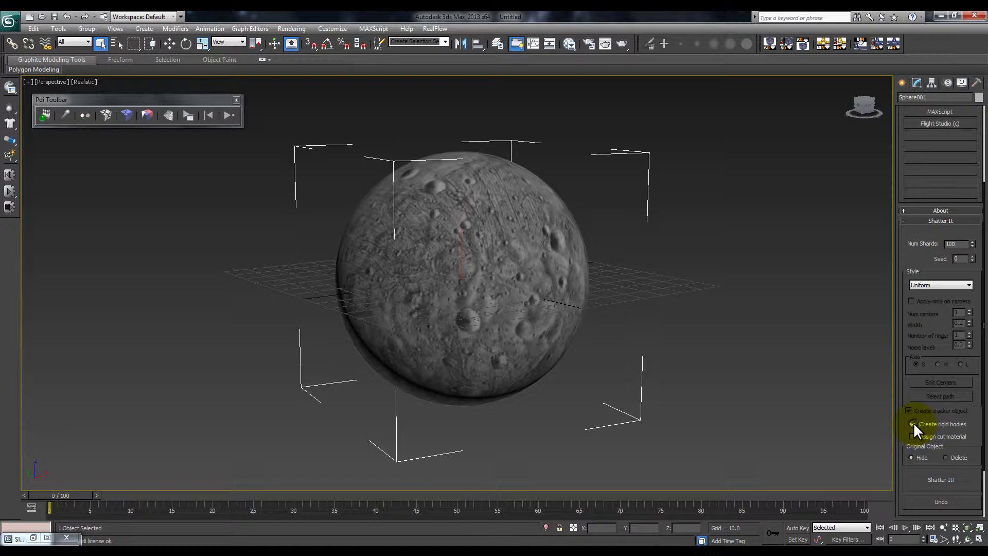
pyautogui.moveTo(908, 401); pyautogui.dragTo(904, 344)
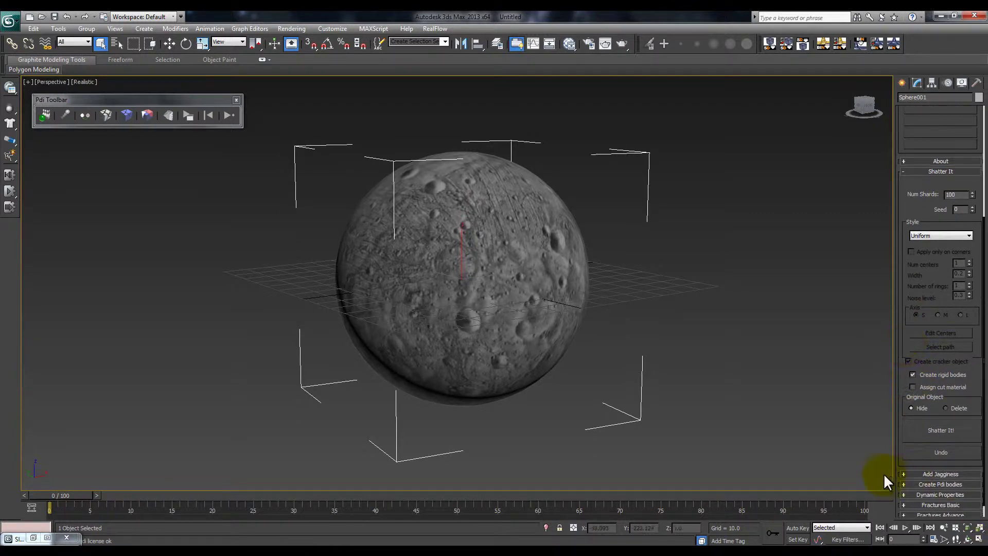
pyautogui.click(937, 435)
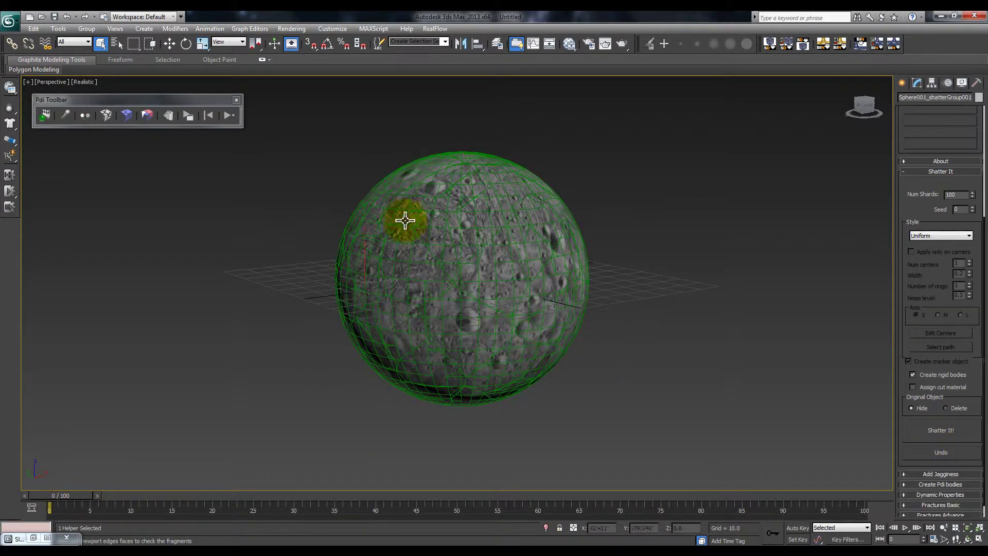
# Examine the shape and size of the individual shards across the planet's front by selecting them one after another
pyautogui.click(422, 273)
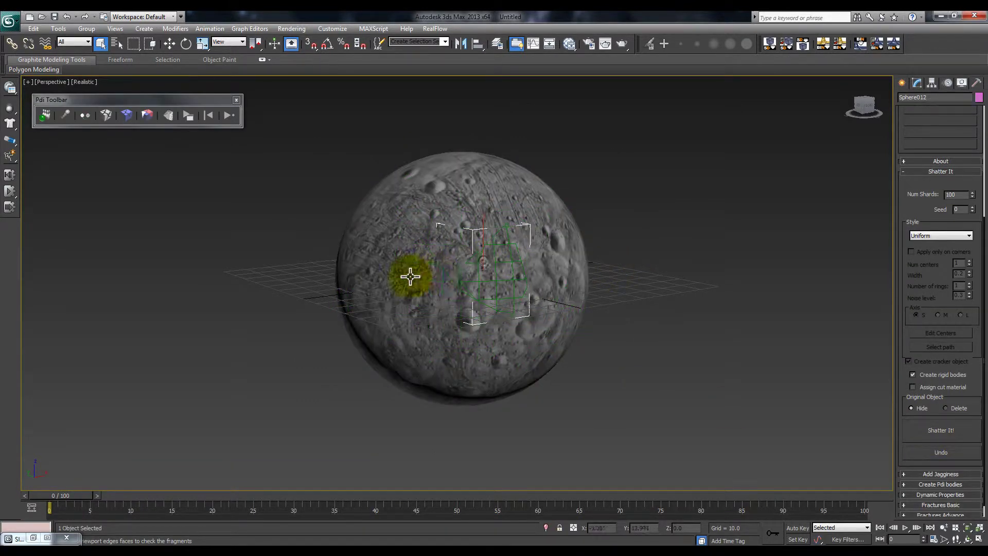
pyautogui.click(453, 212)
pyautogui.click(569, 315)
pyautogui.click(520, 346)
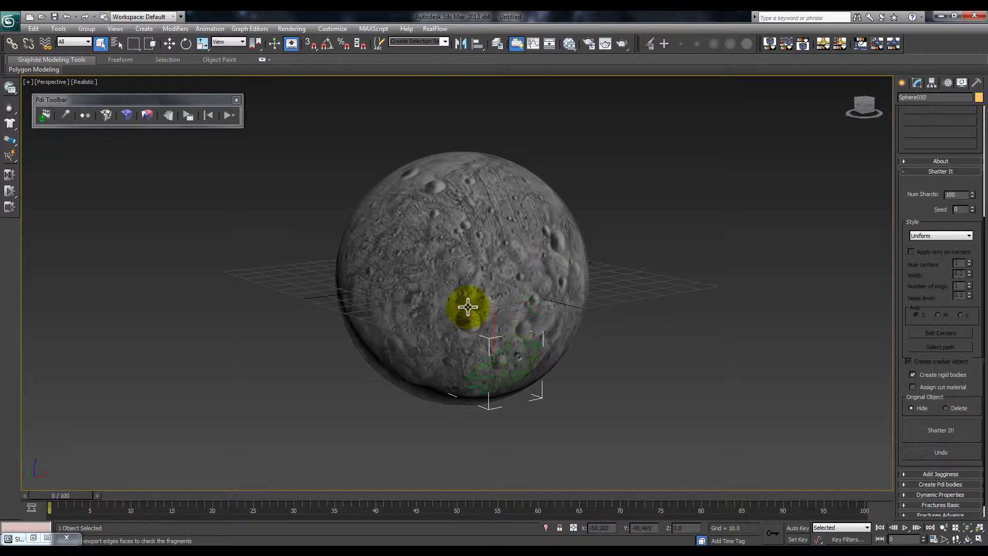
pyautogui.click(399, 335)
pyautogui.click(505, 368)
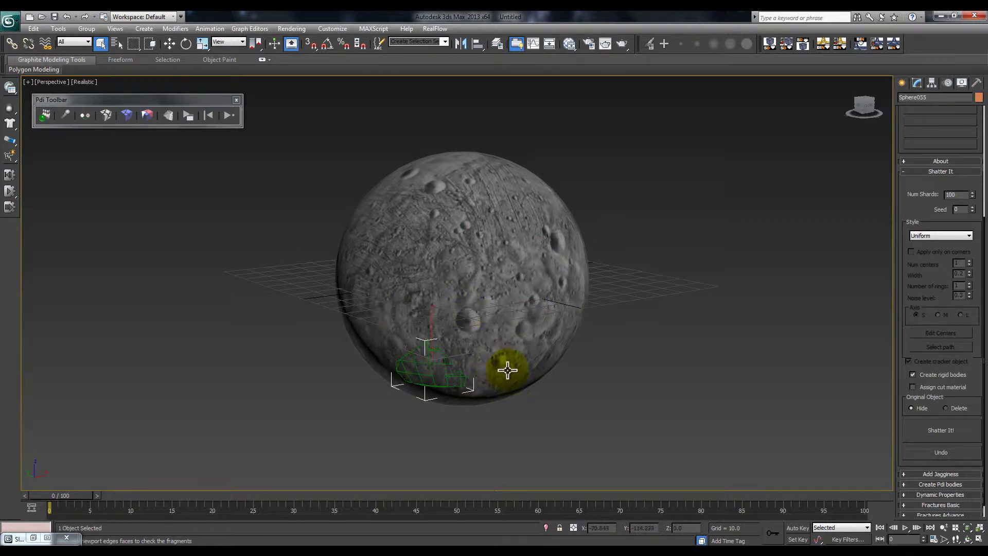
pyautogui.click(530, 177)
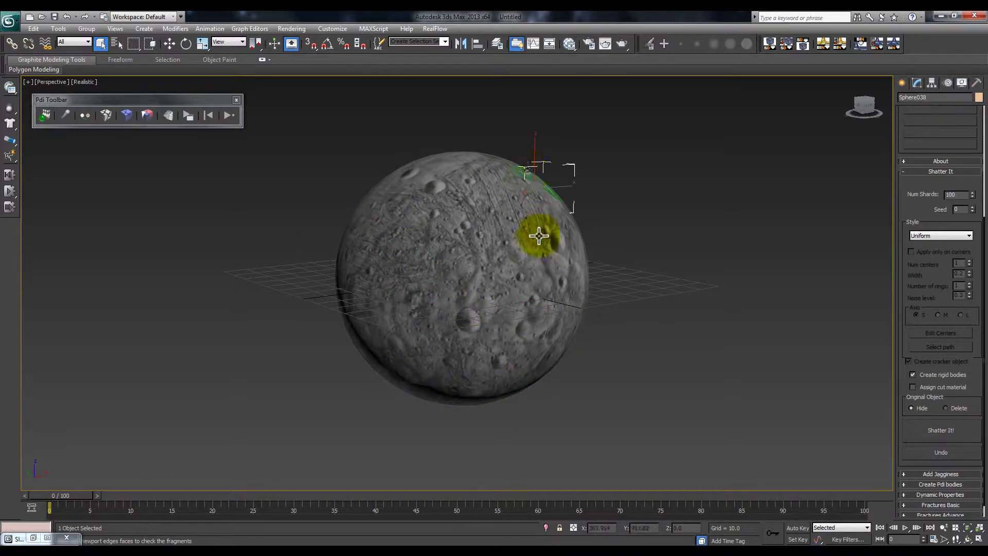
pyautogui.click(540, 316)
pyautogui.click(551, 383)
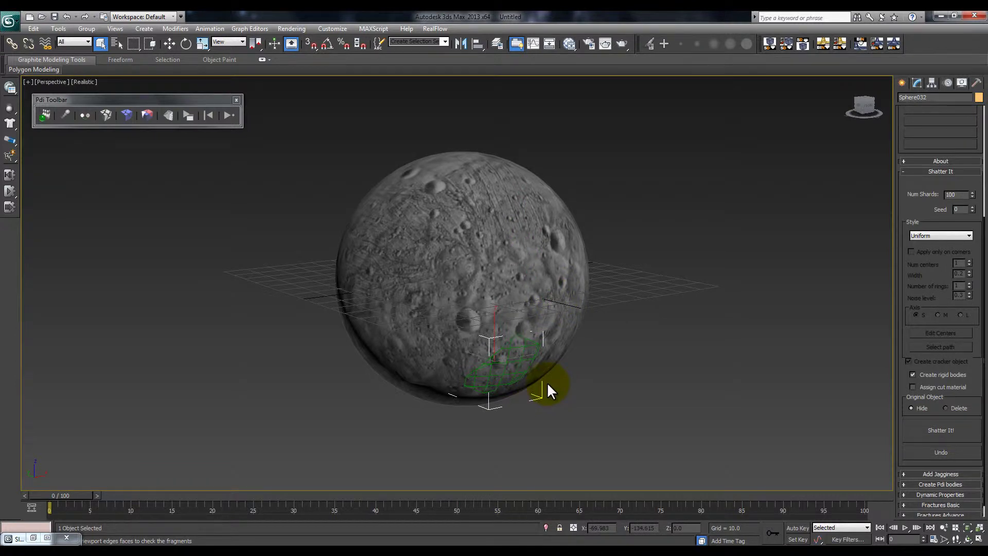
# Try pulling a shard near the planet's lower edge out along its Y axis, undo the move and clear the selection
pyautogui.press('w')
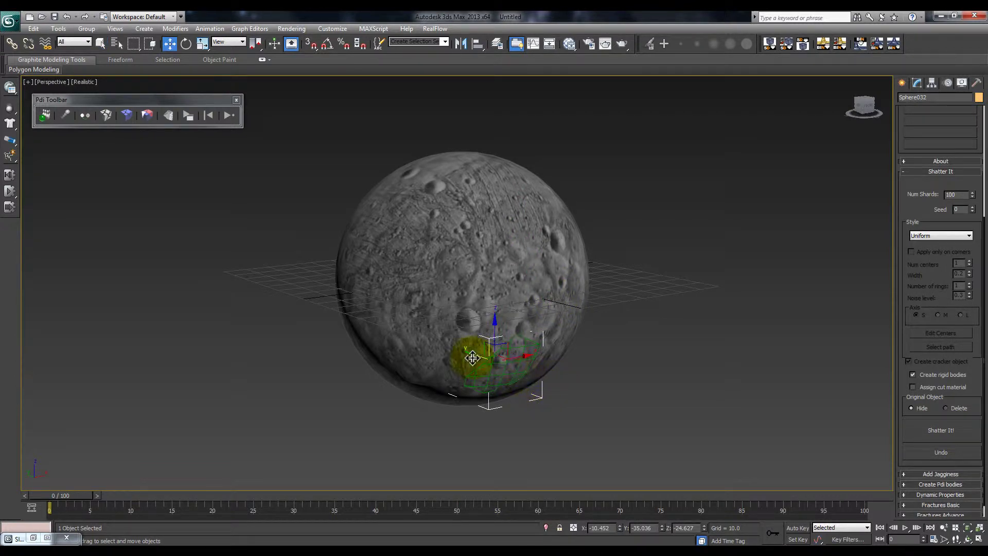
pyautogui.moveTo(490, 353); pyautogui.dragTo(533, 370)
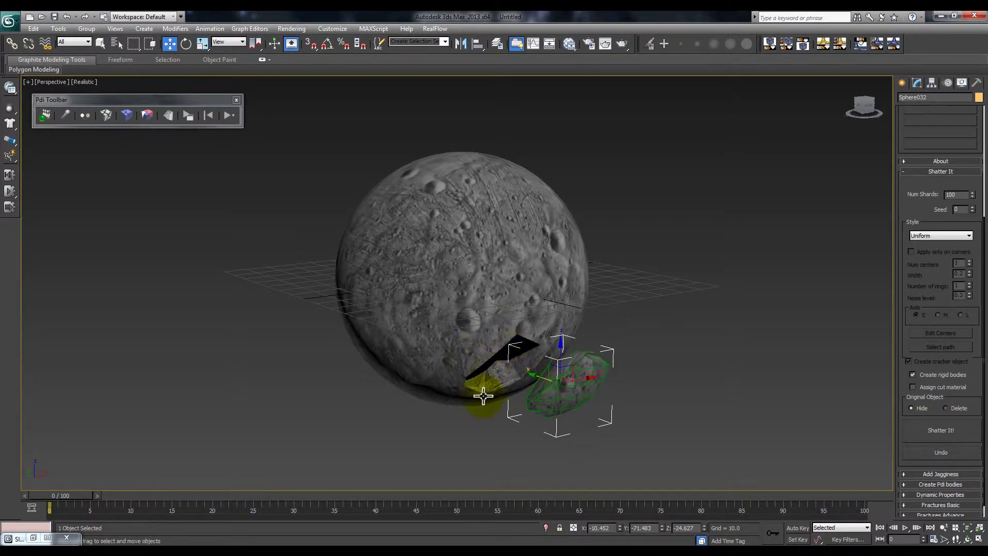
pyautogui.hotkey('ctrl', 'z')
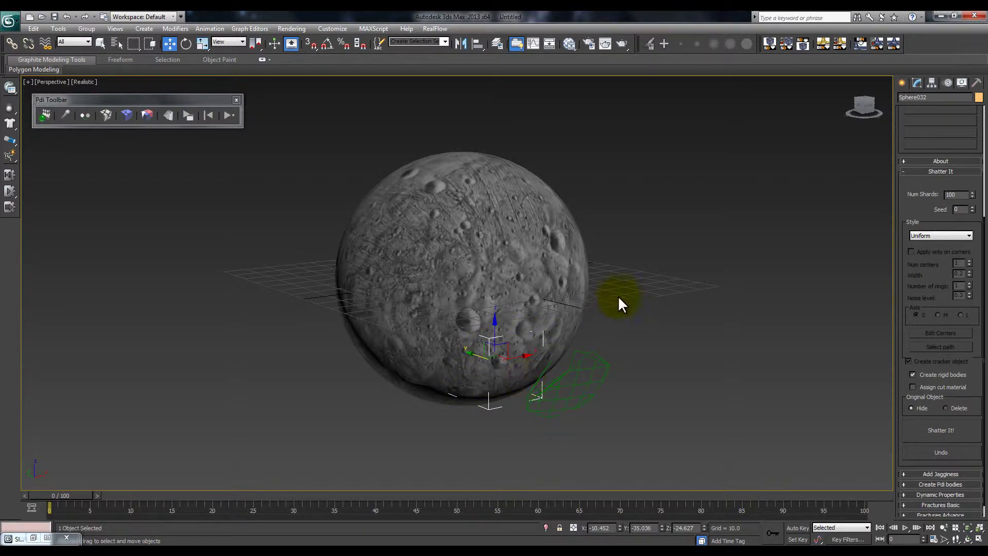
pyautogui.click(622, 295)
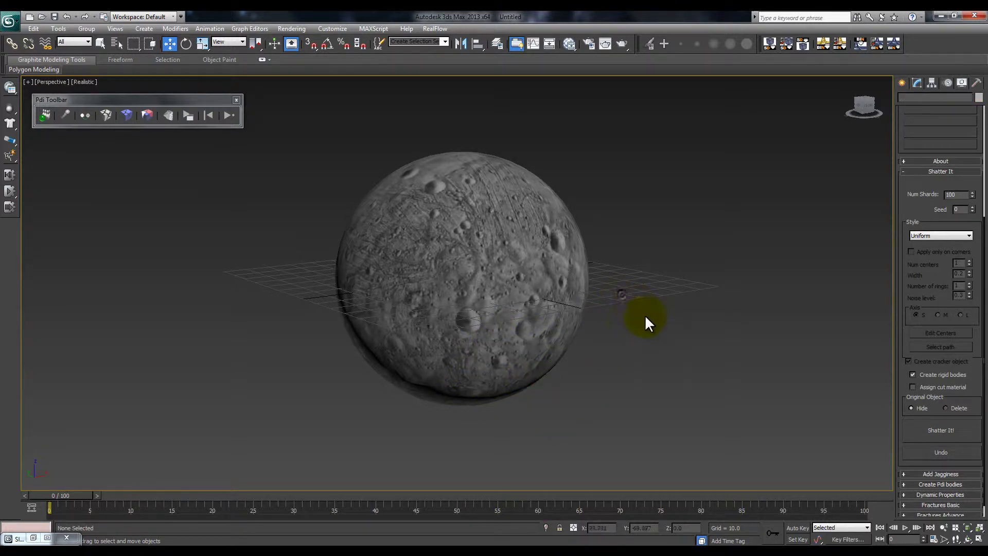
# Leave move mode and examine individual shards around the planet's top and front from several angles
pyautogui.click(465, 212)
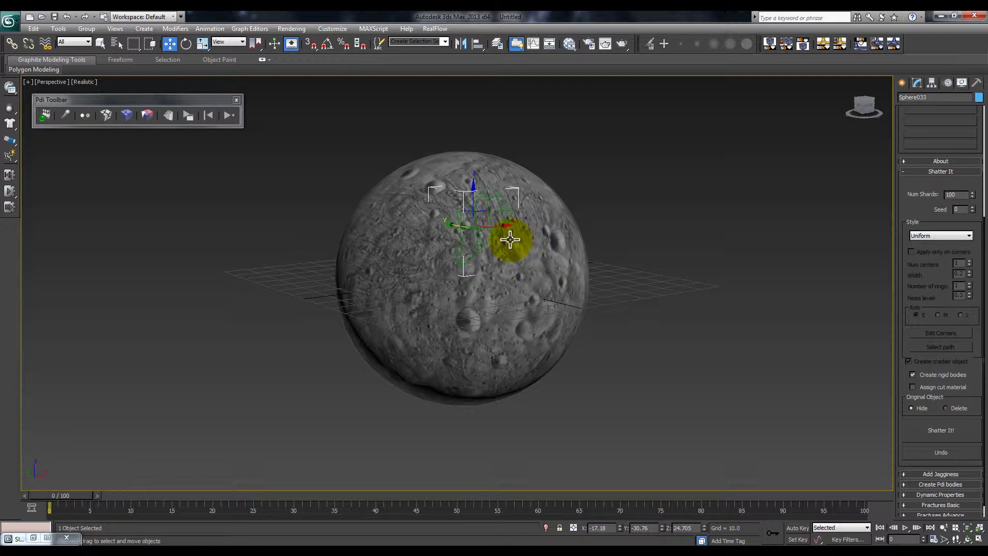
pyautogui.press('q')
pyautogui.keyDown('alt'); pyautogui.moveTo(525, 308); pyautogui.dragTo(429, 216, button='middle'); pyautogui.keyUp('alt')
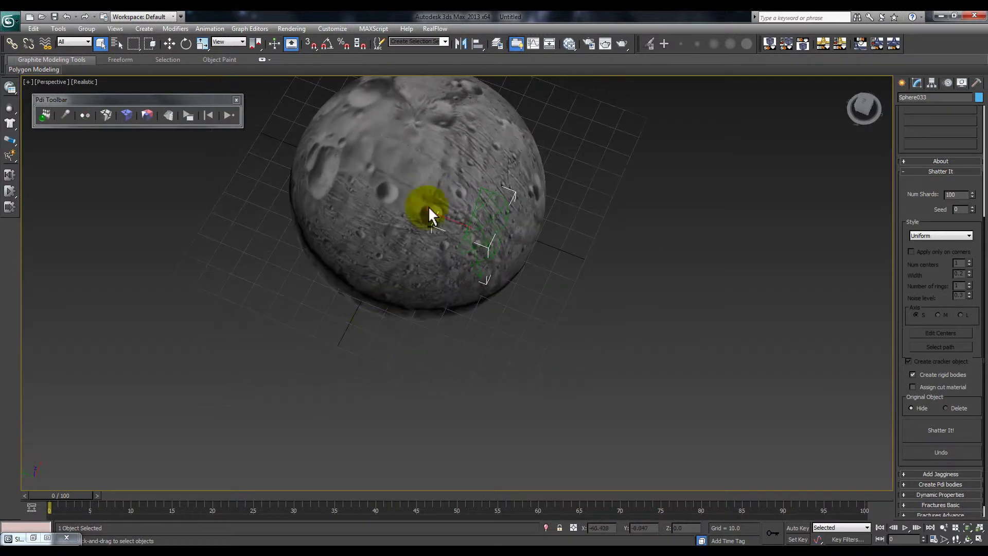
pyautogui.click(430, 150)
pyautogui.click(335, 173)
pyautogui.click(440, 196)
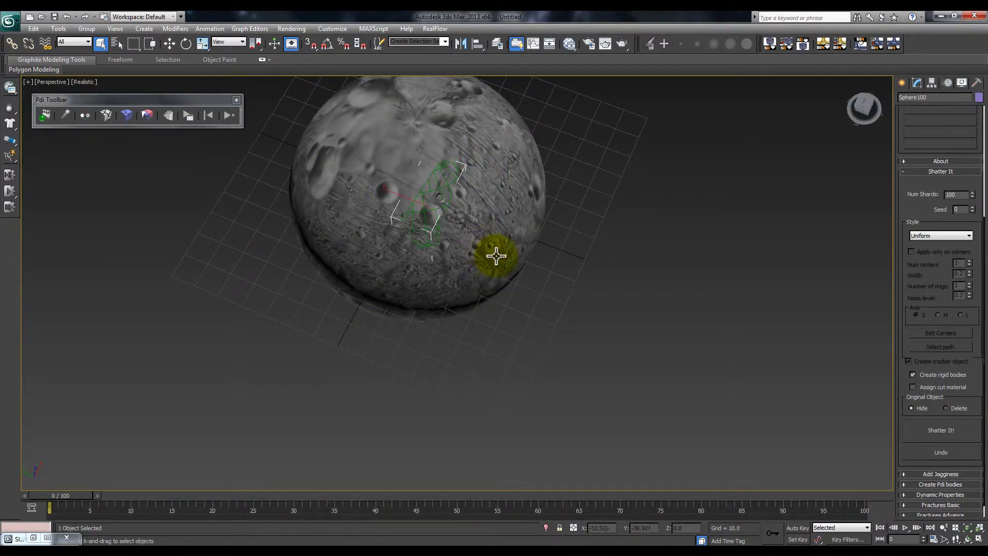
pyautogui.keyDown('alt'); pyautogui.moveTo(496, 255); pyautogui.dragTo(470, 214, button='middle'); pyautogui.keyUp('alt')
pyautogui.click(448, 320)
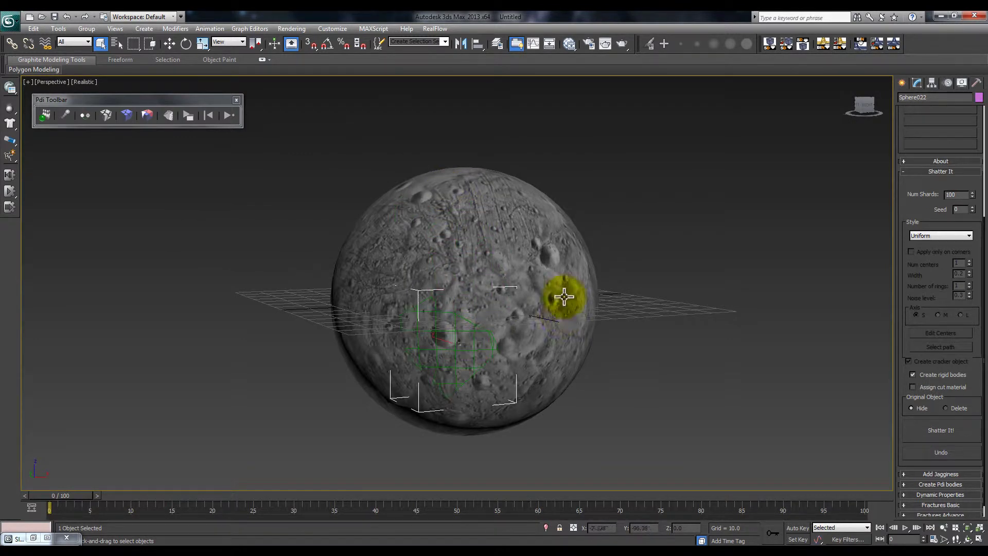
pyautogui.click(564, 297)
pyautogui.keyDown('alt'); pyautogui.moveTo(452, 269); pyautogui.dragTo(468, 280, button='middle'); pyautogui.keyUp('alt')
# Shatter a shard on the planet's upper right and one near its centre again into 100 uniform pieces each
pyautogui.click(532, 259)
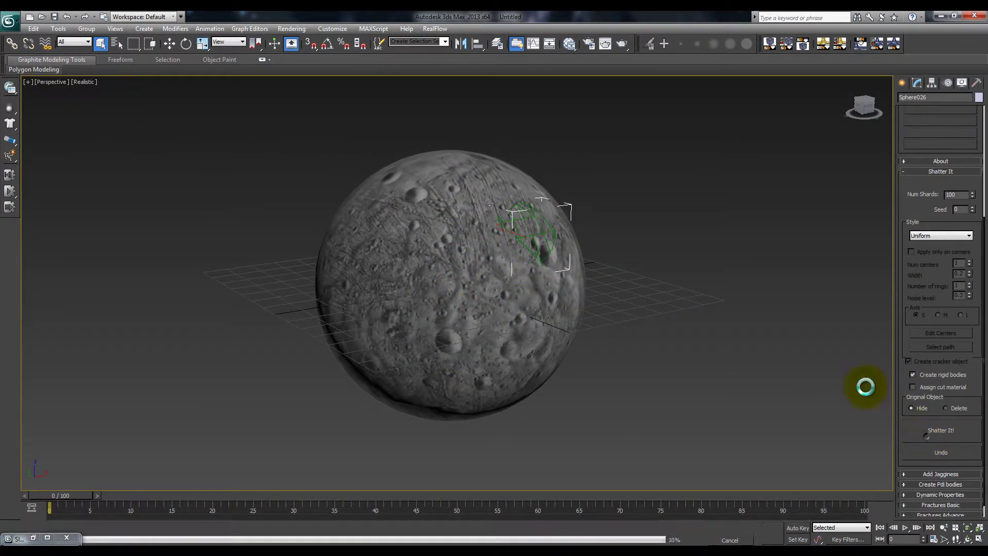
pyautogui.click(507, 220)
pyautogui.click(543, 256)
pyautogui.click(530, 233)
pyautogui.click(533, 305)
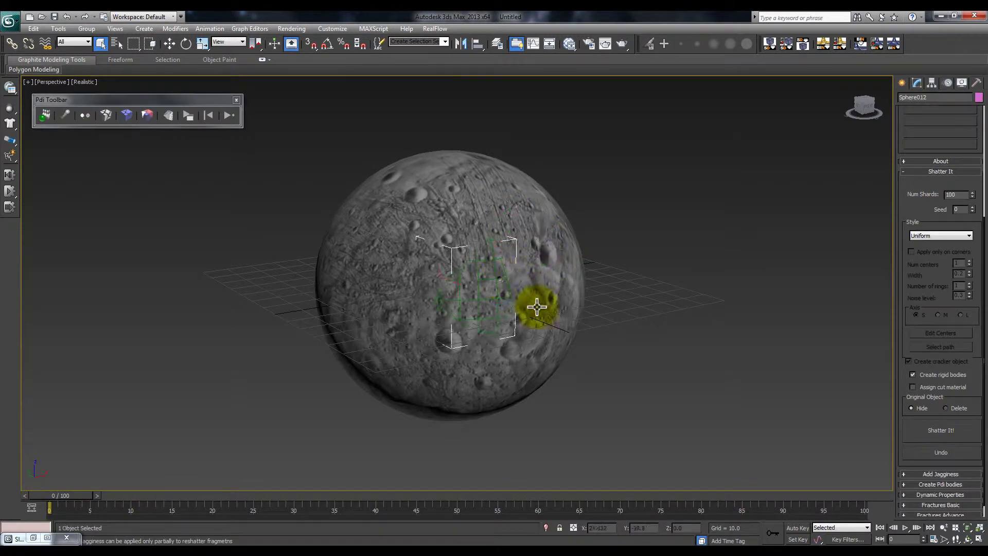
pyautogui.click(941, 430)
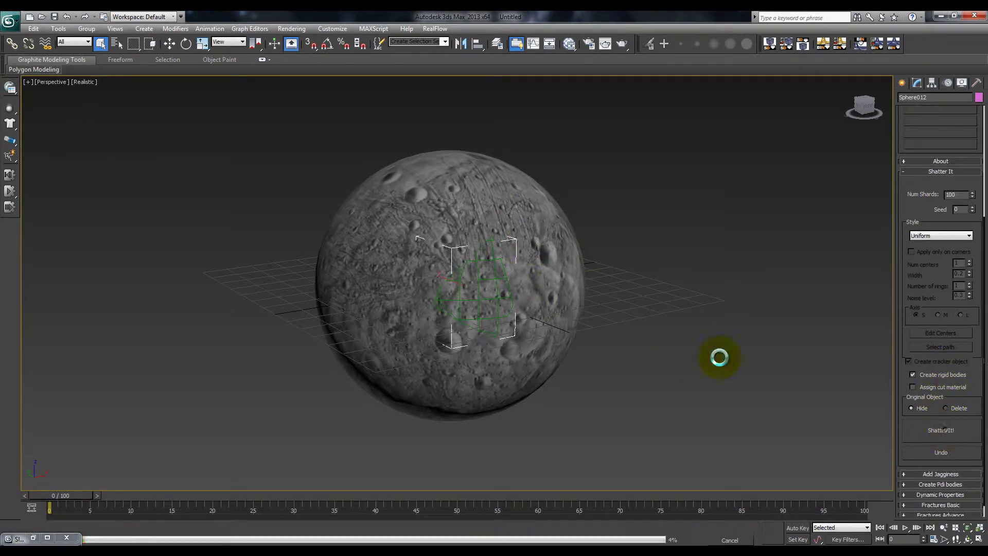
# Shatter the shard right of the planet's centre and the one at its right edge into 100 pieces each
pyautogui.click(519, 258)
pyautogui.click(946, 438)
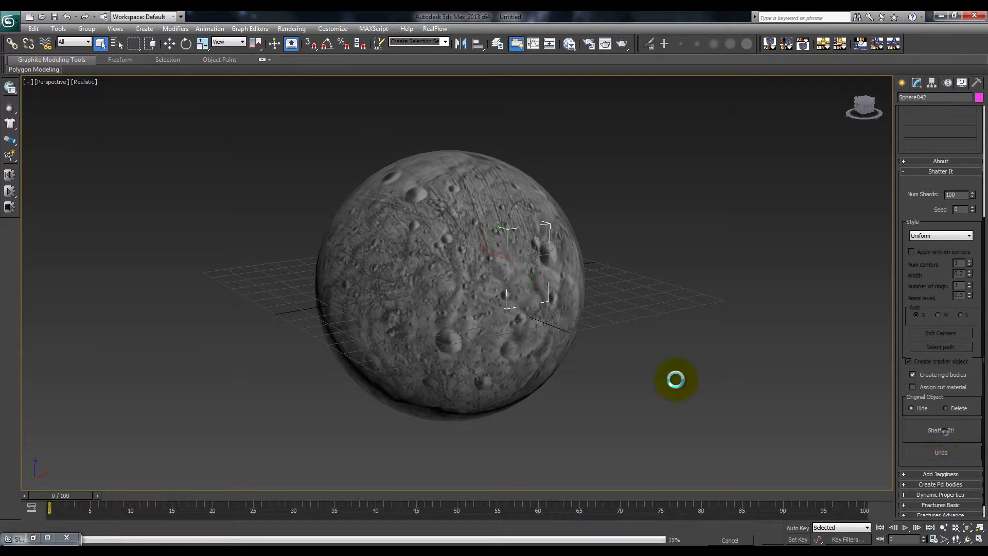
pyautogui.click(563, 259)
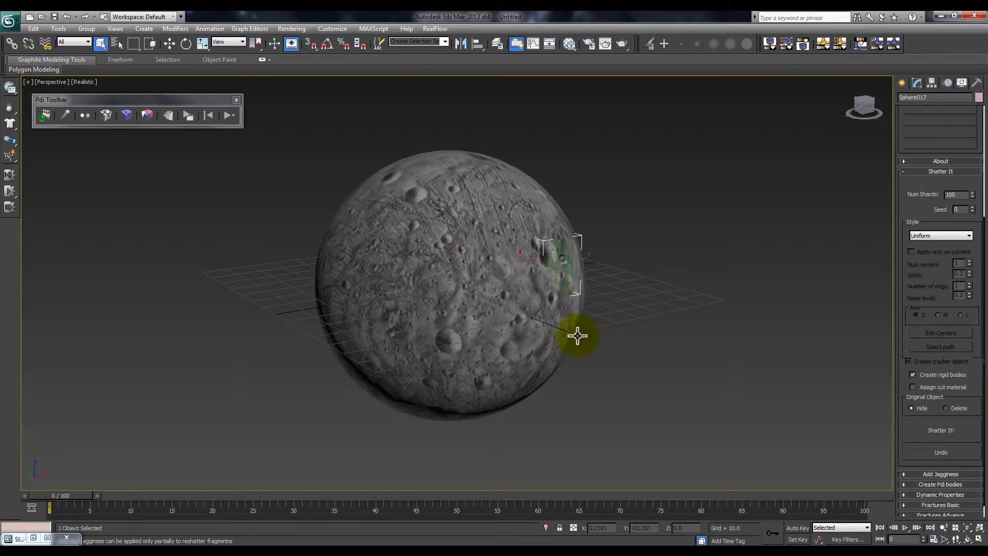
pyautogui.click(944, 437)
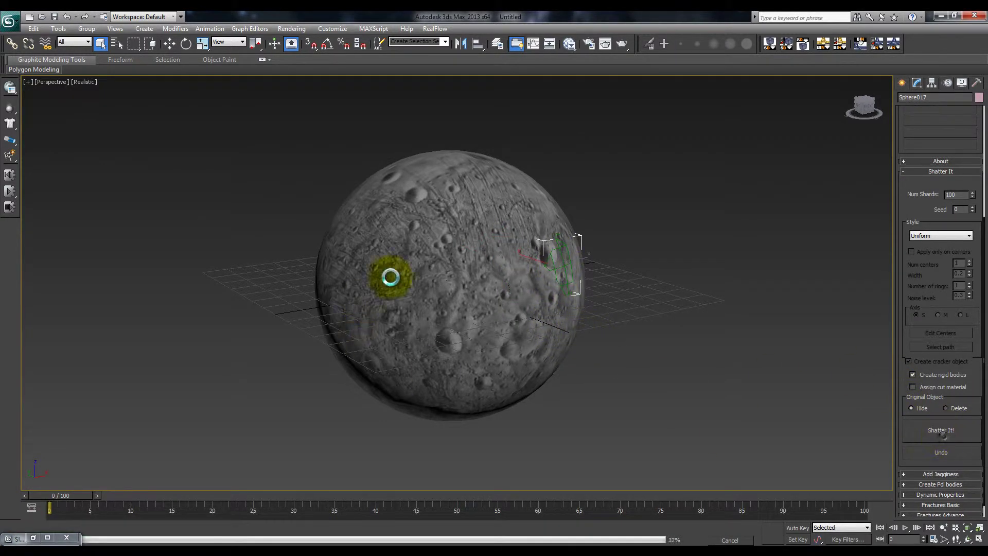
# Shatter the shard at the planet's upper-left edge and the large one left of its centre into 100 pieces each
pyautogui.click(355, 240)
pyautogui.click(941, 430)
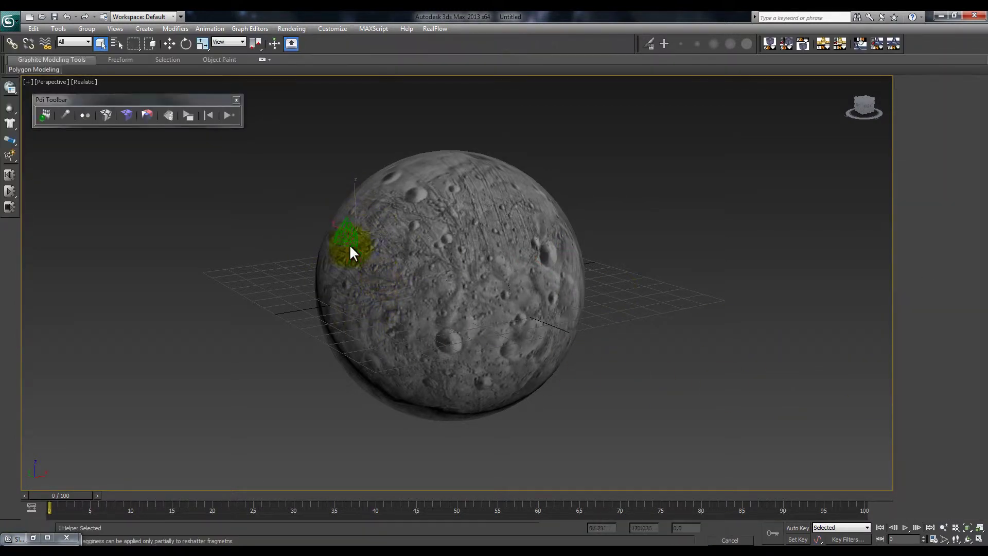
pyautogui.click(392, 315)
pyautogui.click(945, 430)
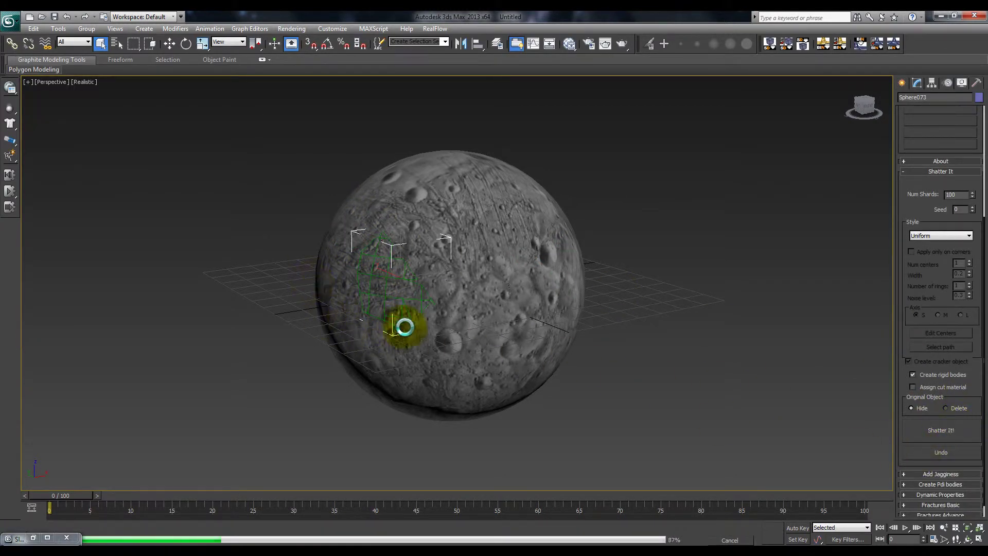
# Shatter the shard on the planet's upper left-centre and the one near its lower-left edge into 100 pieces each
pyautogui.click(420, 257)
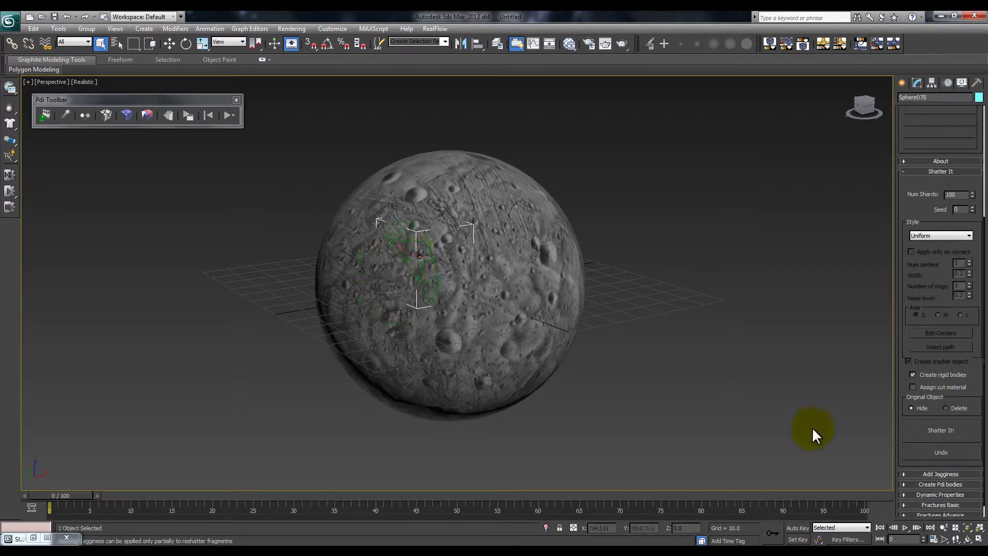
pyautogui.click(943, 453)
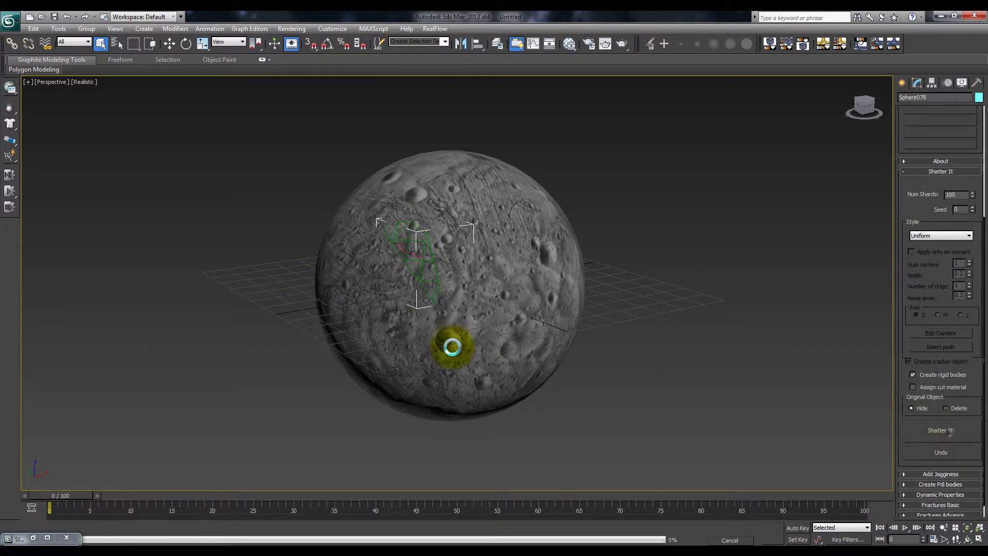
pyautogui.click(371, 375)
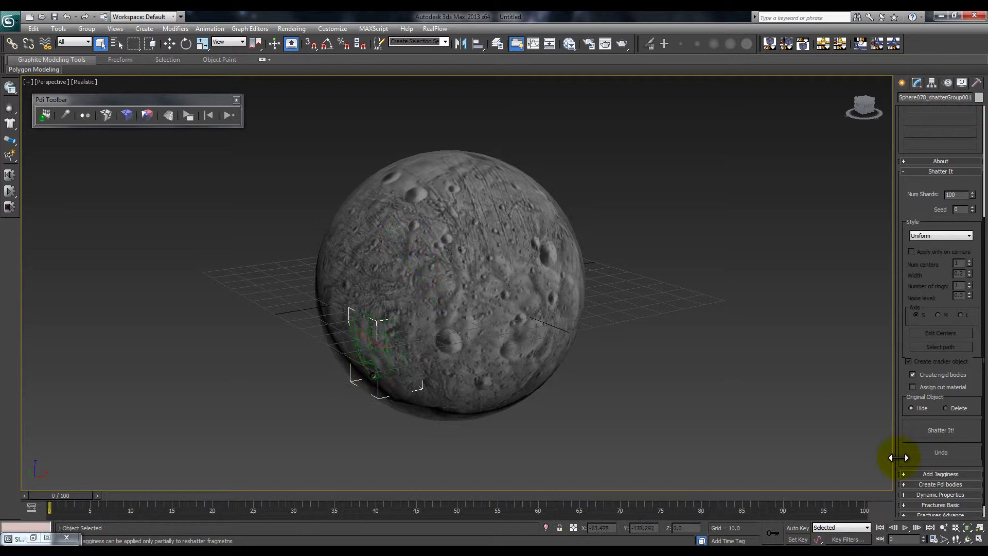
pyautogui.click(932, 432)
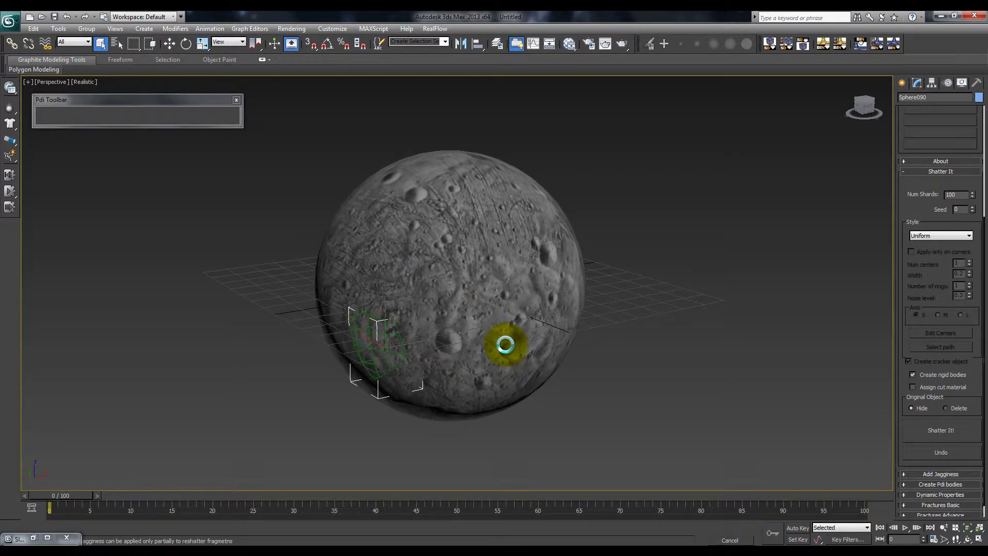
# Shatter a large shard near the top of the planet, beside the big craters, into 100 smaller pieces
pyautogui.scroll(3, 518, 227)
pyautogui.moveTo(366, 289); pyautogui.dragTo(435, 43, button='middle')
pyautogui.click(430, 264)
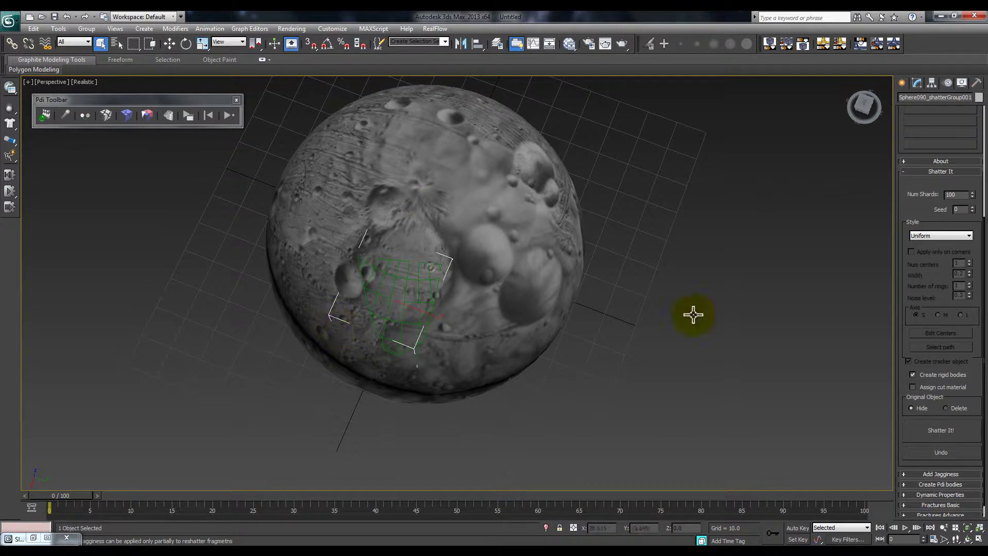
pyautogui.click(947, 430)
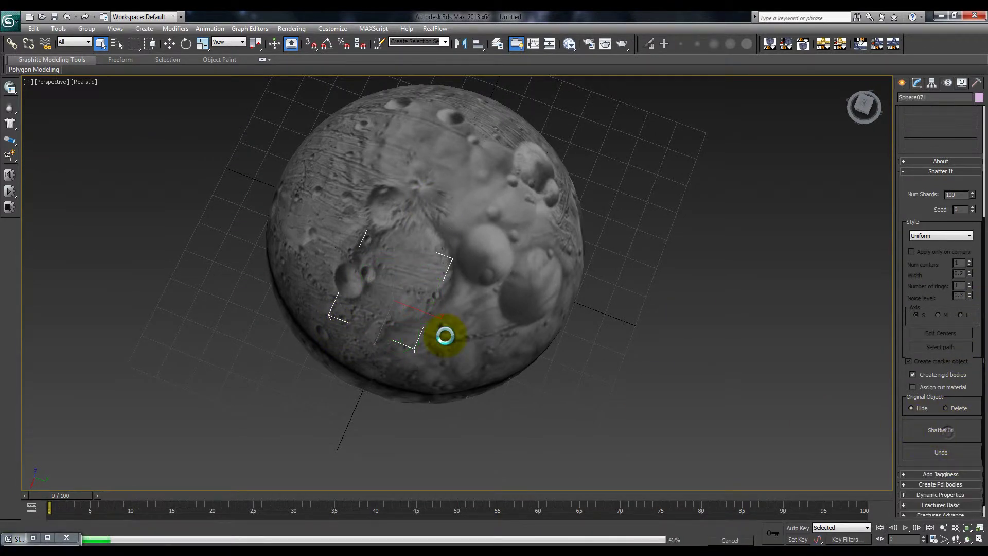
# Shatter the shard beside the big craters at the planet's lower right and the one on its upper-right side into 100 pieces each
pyautogui.click(463, 316)
pyautogui.click(927, 434)
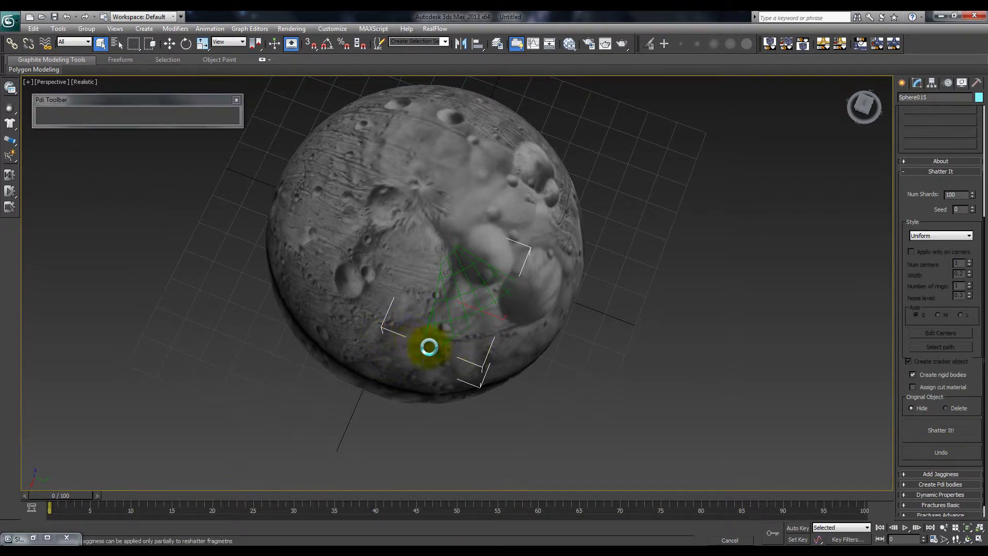
pyautogui.keyDown('alt'); pyautogui.moveTo(419, 331); pyautogui.dragTo(451, 284, button='middle'); pyautogui.keyUp('alt')
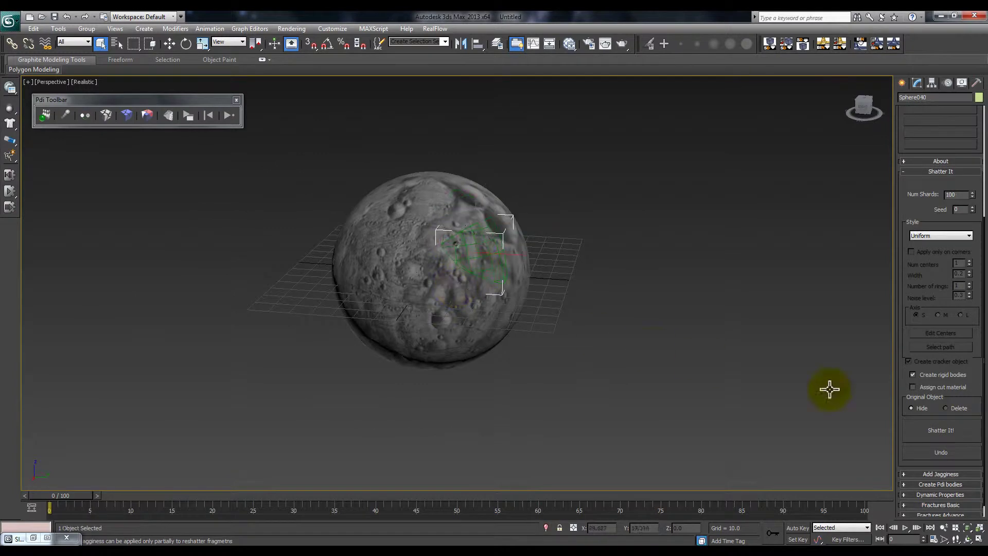
pyautogui.click(940, 430)
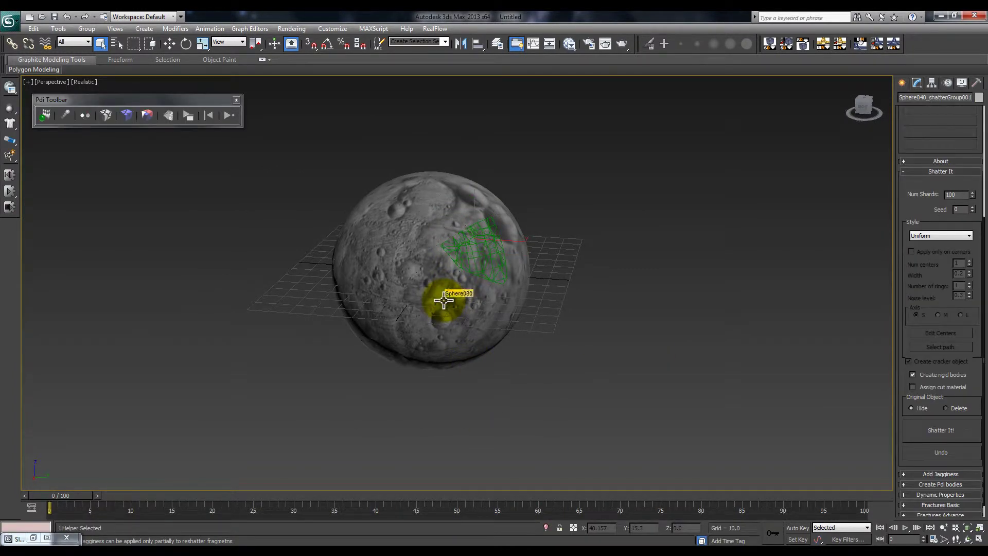
# Shatter the shard near the planet's lower-right edge and the neighbouring one below its centre into 100 pieces each
pyautogui.click(940, 429)
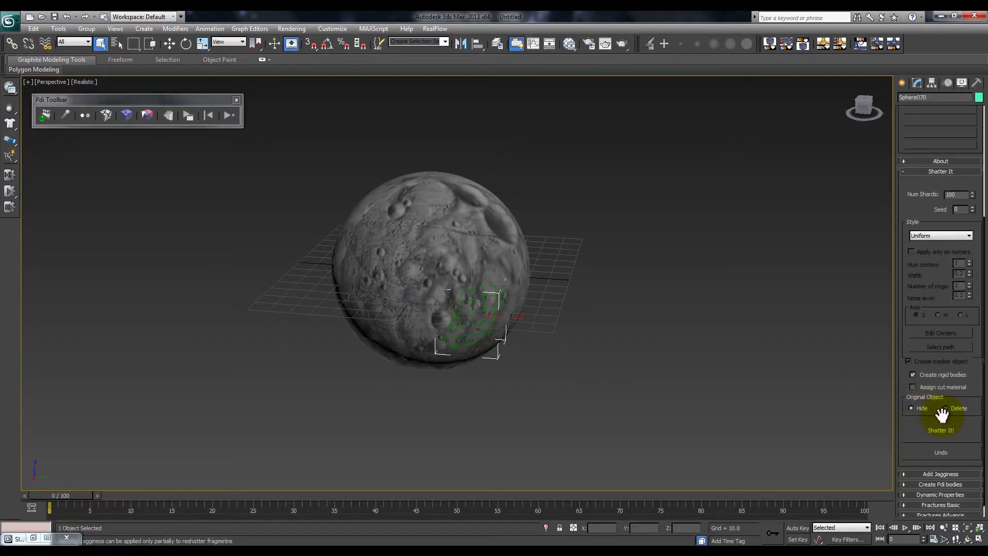
pyautogui.click(942, 431)
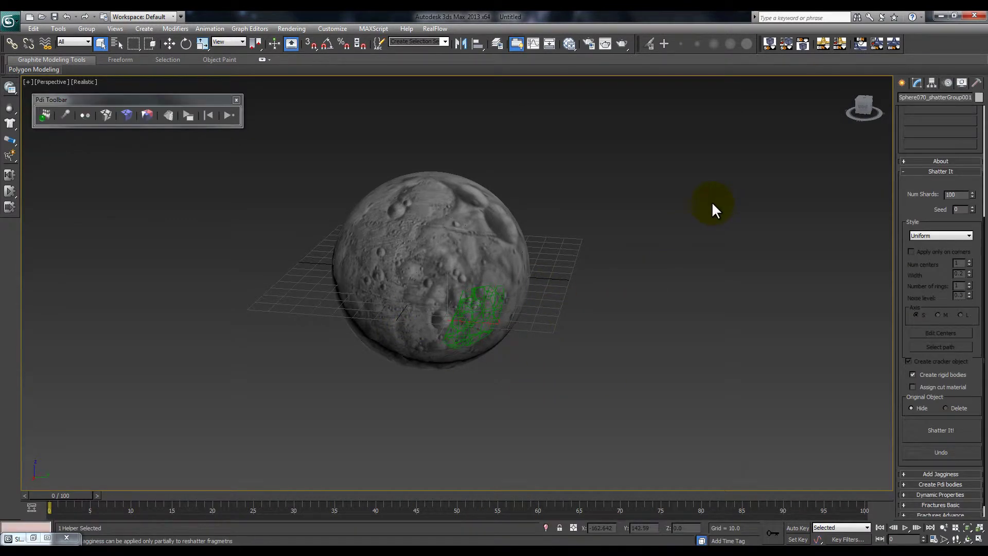
pyautogui.click(905, 431)
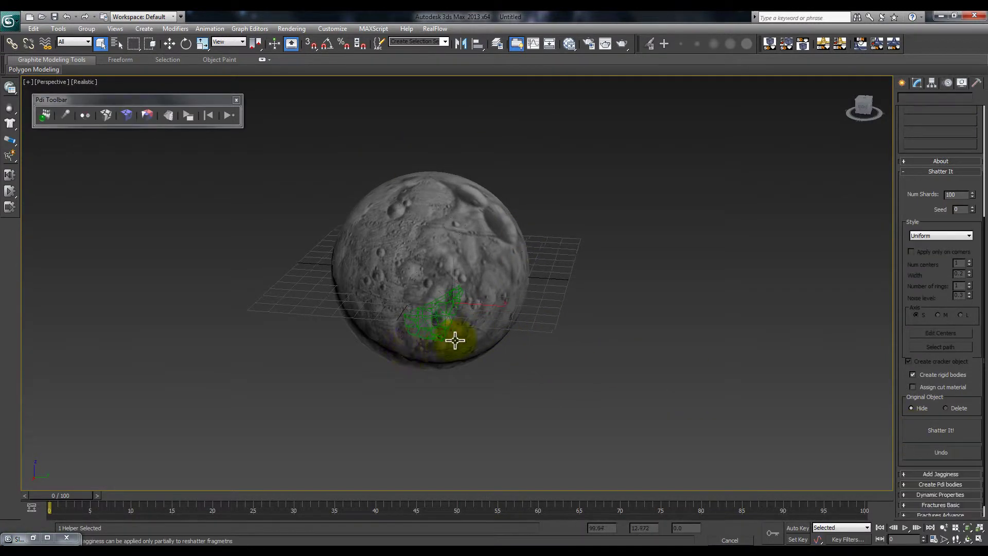
# Shatter the small shard near the planet's lower-right edge and the larger one right of its centre into 100 pieces each
pyautogui.keyDown('alt'); pyautogui.moveTo(452, 337); pyautogui.dragTo(501, 402, button='middle'); pyautogui.keyUp('alt')
pyautogui.click(941, 430)
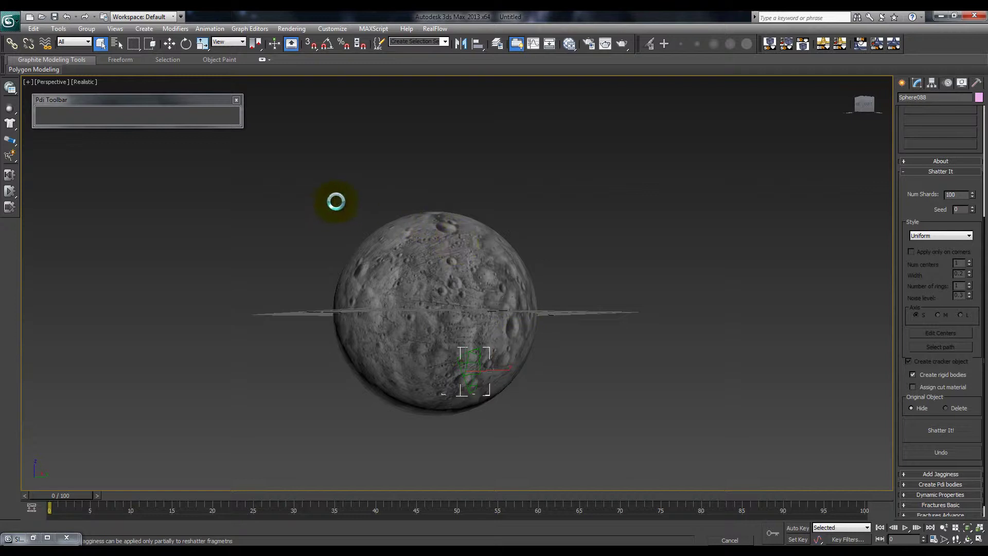
pyautogui.keyDown('alt'); pyautogui.moveTo(426, 346); pyautogui.dragTo(463, 363, button='middle'); pyautogui.keyUp('alt')
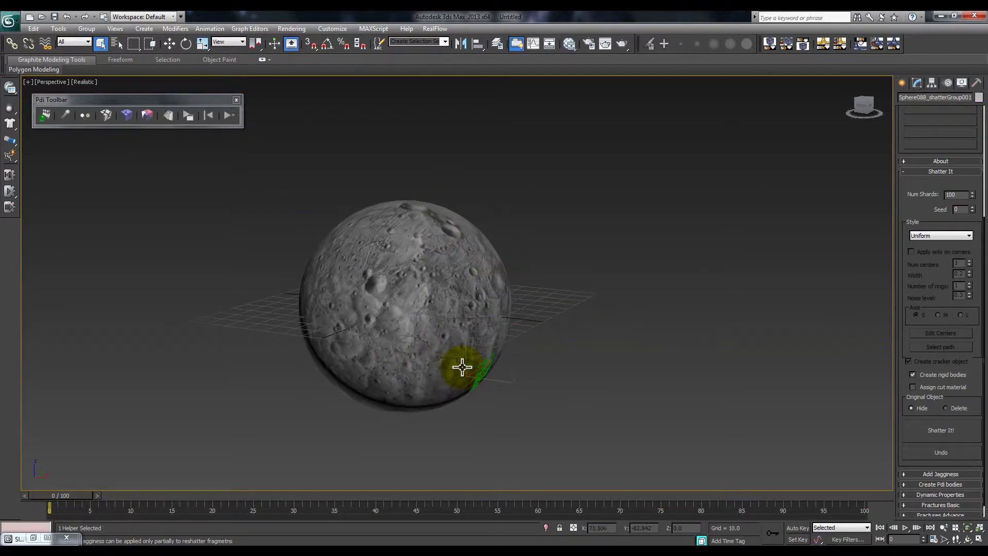
pyautogui.click(471, 359)
pyautogui.click(937, 427)
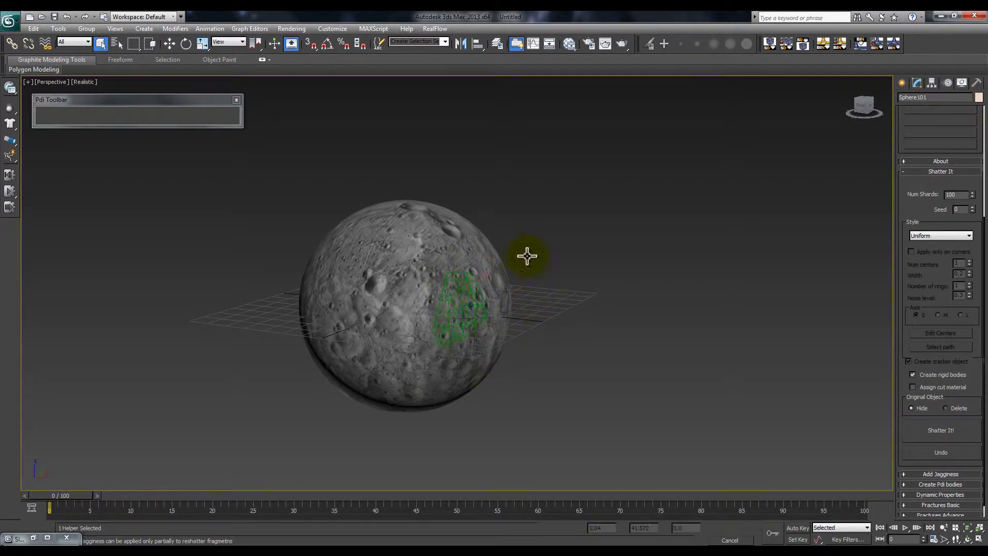
# Shatter two adjacent shards on the planet's underside, just above the polar crater, into 100 pieces each
pyautogui.keyDown('alt'); pyautogui.moveTo(425, 357); pyautogui.dragTo(410, 419, button='middle'); pyautogui.keyUp('alt')
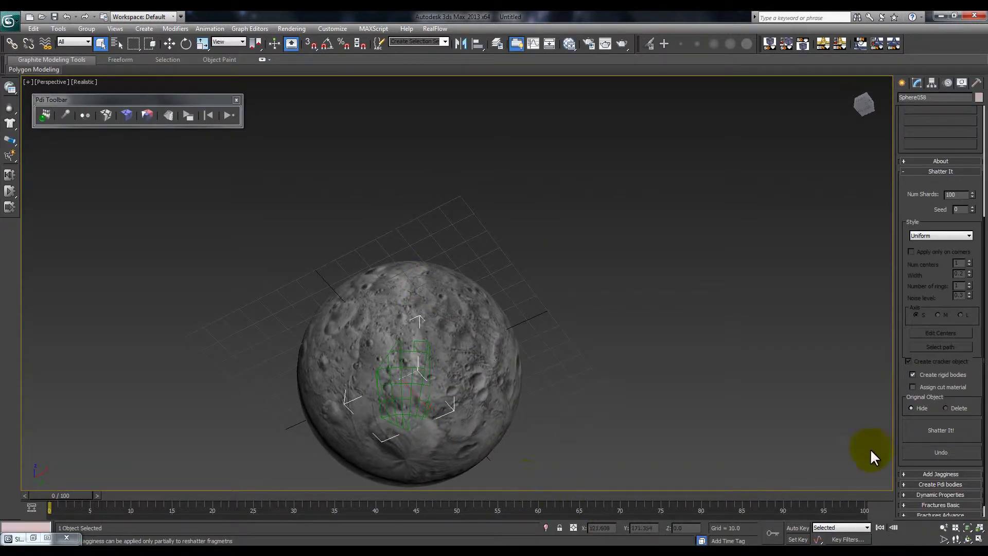
pyautogui.click(952, 429)
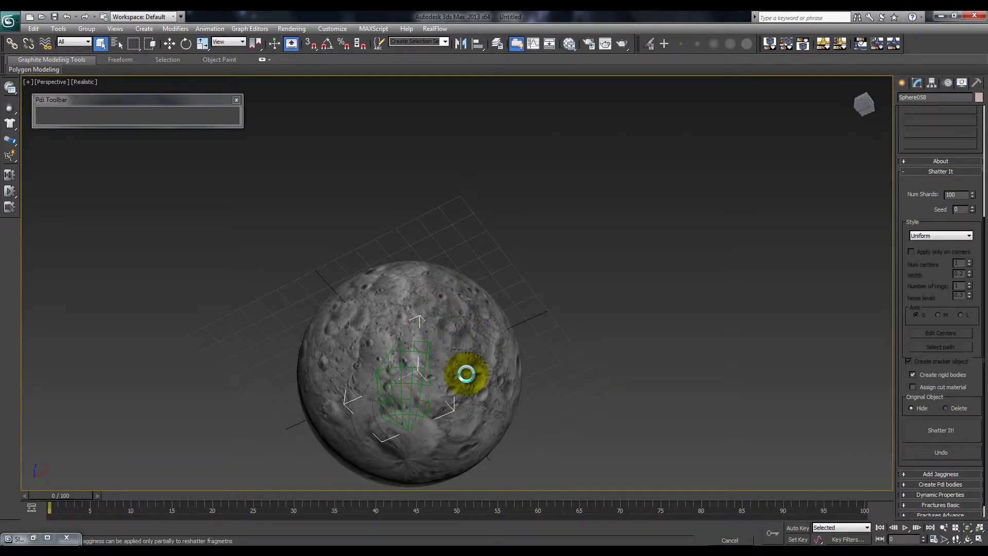
pyautogui.click(448, 355)
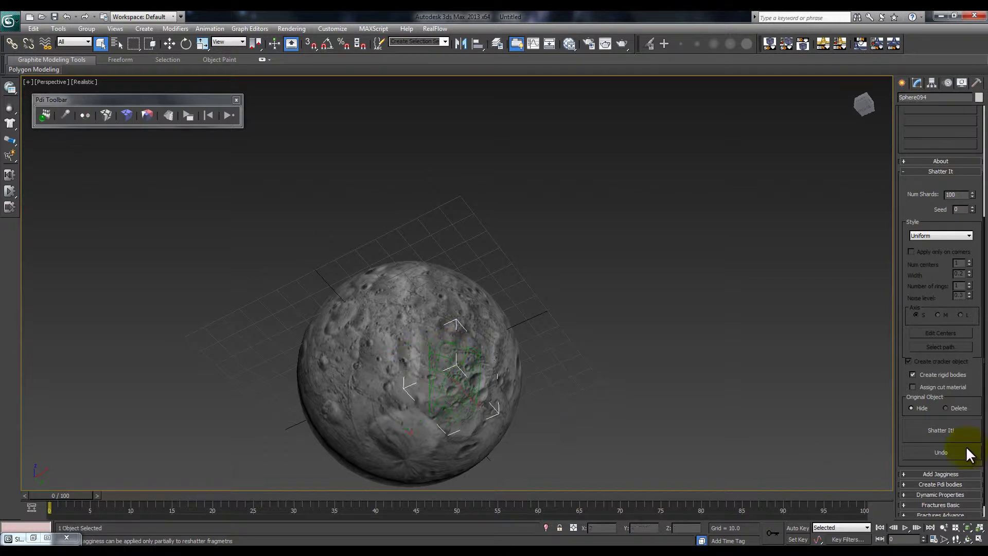
pyautogui.click(938, 431)
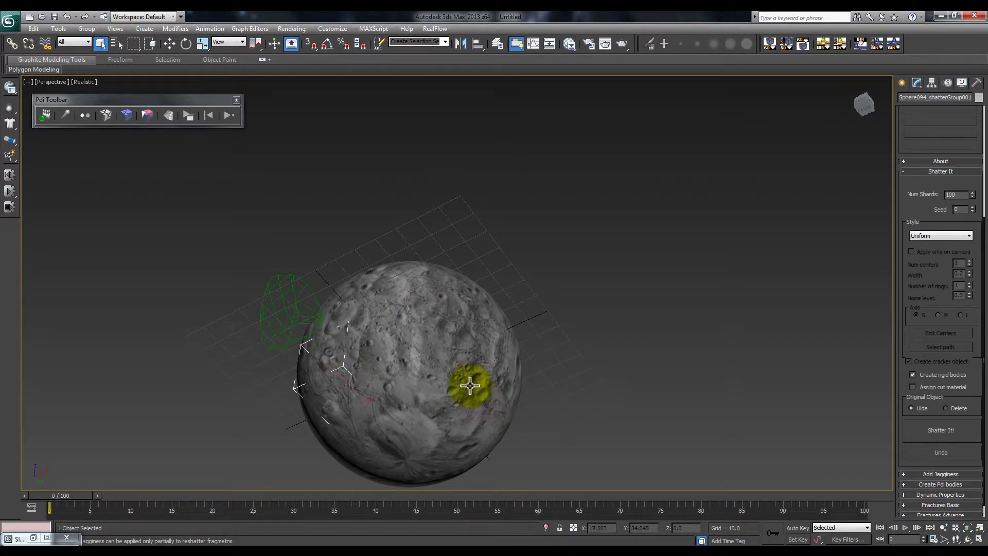
# Shatter the shard at the planet's lower-left edge into 100 smaller pieces
pyautogui.click(303, 315)
pyautogui.keyDown('alt'); pyautogui.moveTo(375, 342); pyautogui.dragTo(388, 396, button='middle'); pyautogui.keyUp('alt')
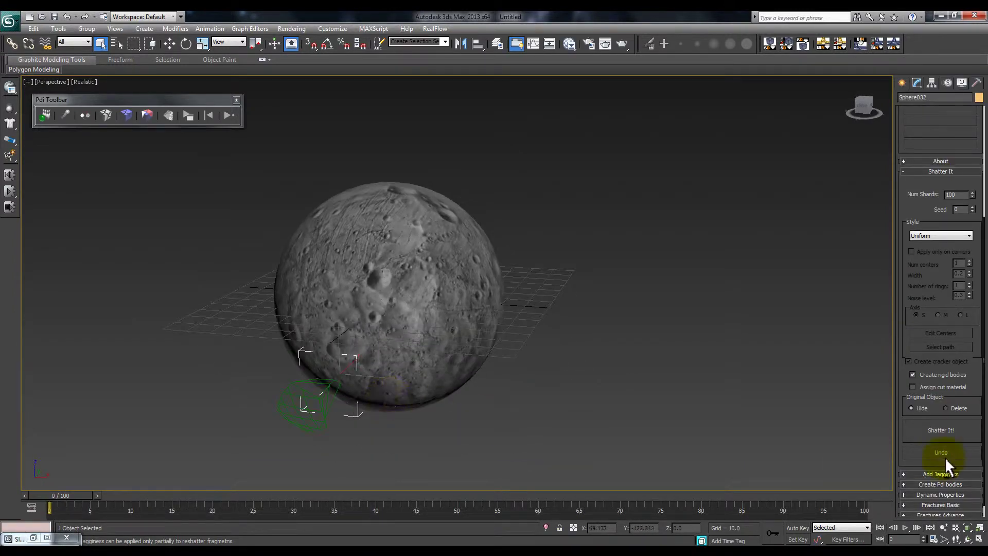
pyautogui.click(940, 431)
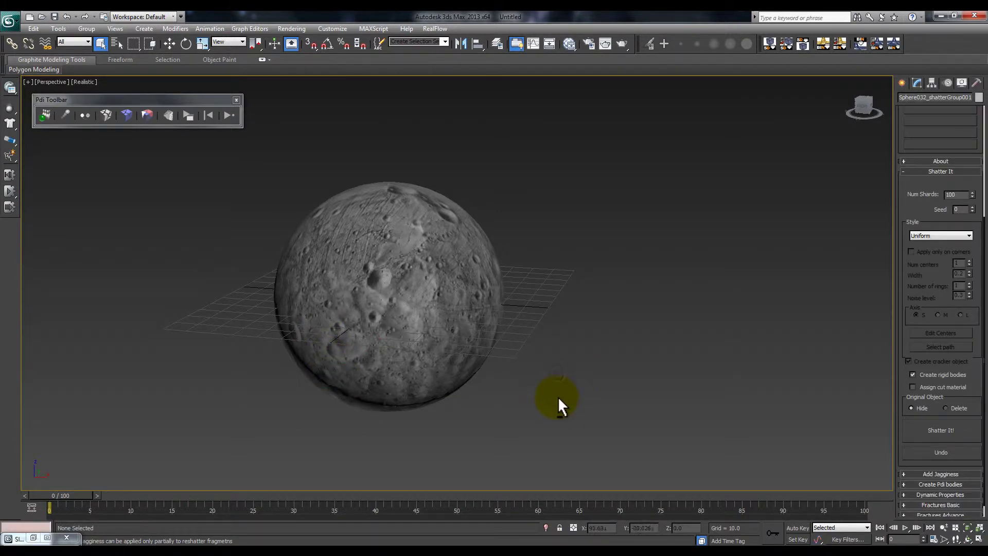
# Select all visible pieces of the planet to check how its shards are distributed, and clear the selection
pyautogui.keyDown('alt'); pyautogui.moveTo(560, 404); pyautogui.dragTo(571, 409, button='middle'); pyautogui.keyUp('alt')
pyautogui.moveTo(308, 178); pyautogui.dragTo(640, 484)
pyautogui.press('z')
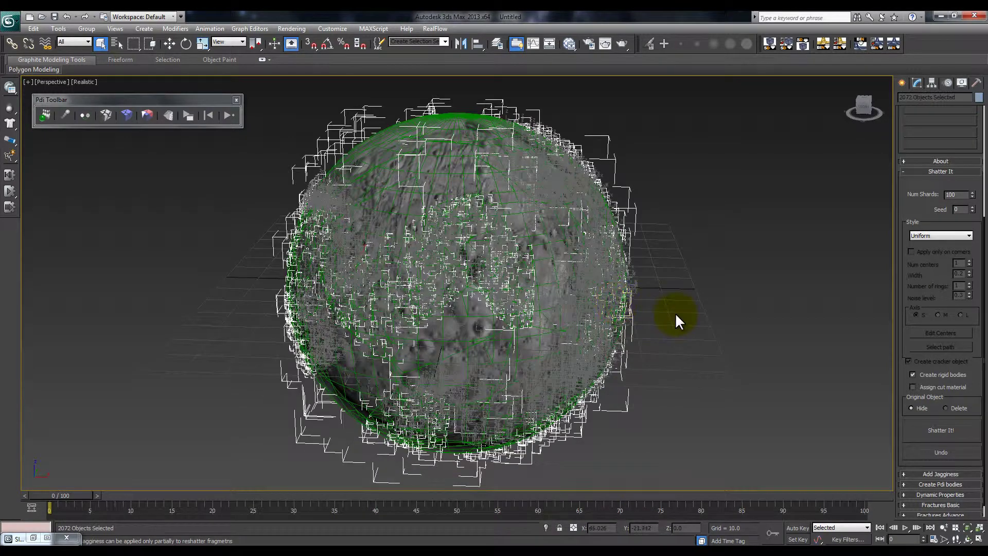
pyautogui.click(679, 346)
pyautogui.scroll(3, 597, 366)
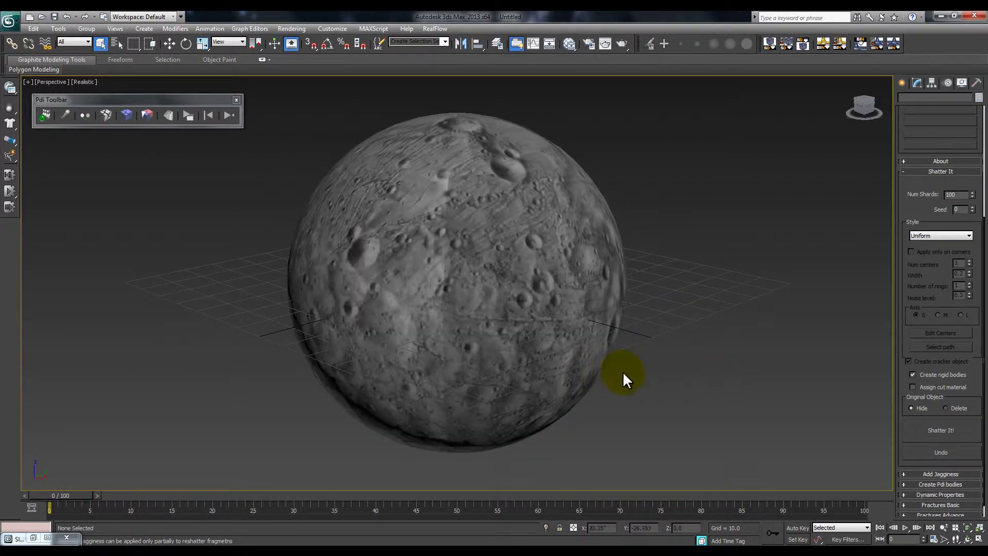
pyautogui.moveTo(672, 365)
pyautogui.keyDown('alt'); pyautogui.mouseDown(button='middle')
pyautogui.moveTo(664, 353)
pyautogui.moveTo(659, 374)
pyautogui.mouseUp(button='middle'); pyautogui.keyUp('alt')
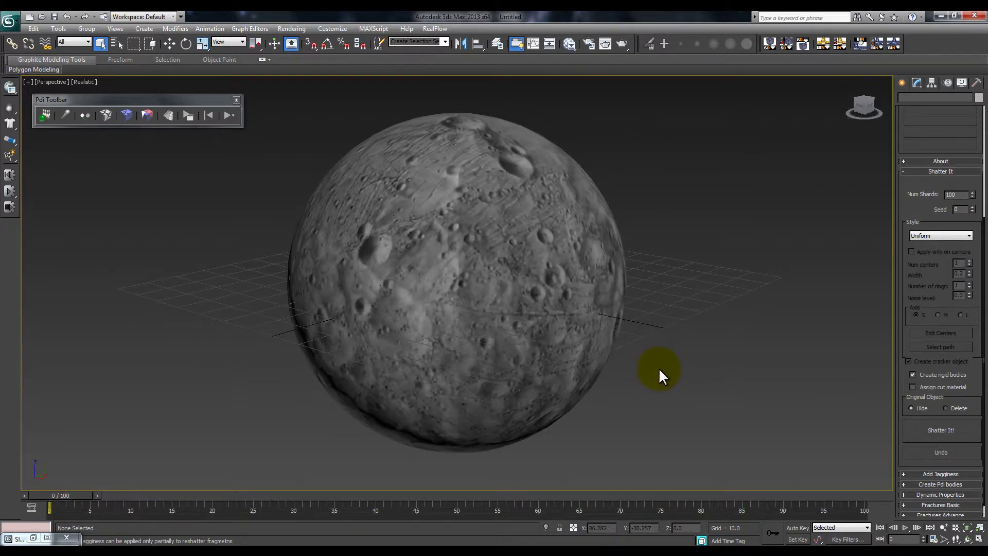
# Review the shards listed under Sphere001_shatterGroup001 and Sphere011_shatterGroup001 in the scene's object list
pyautogui.click(903, 82)
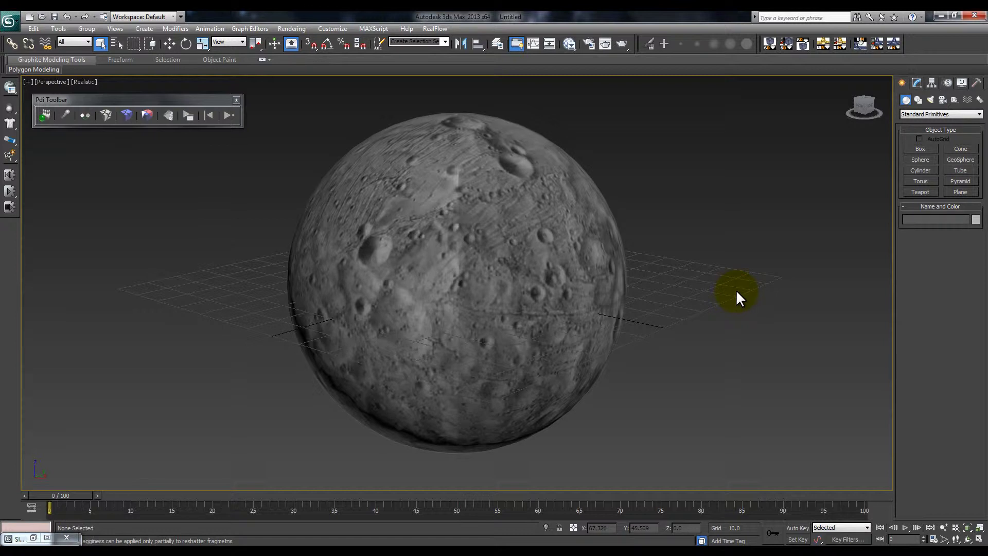
pyautogui.press('h')
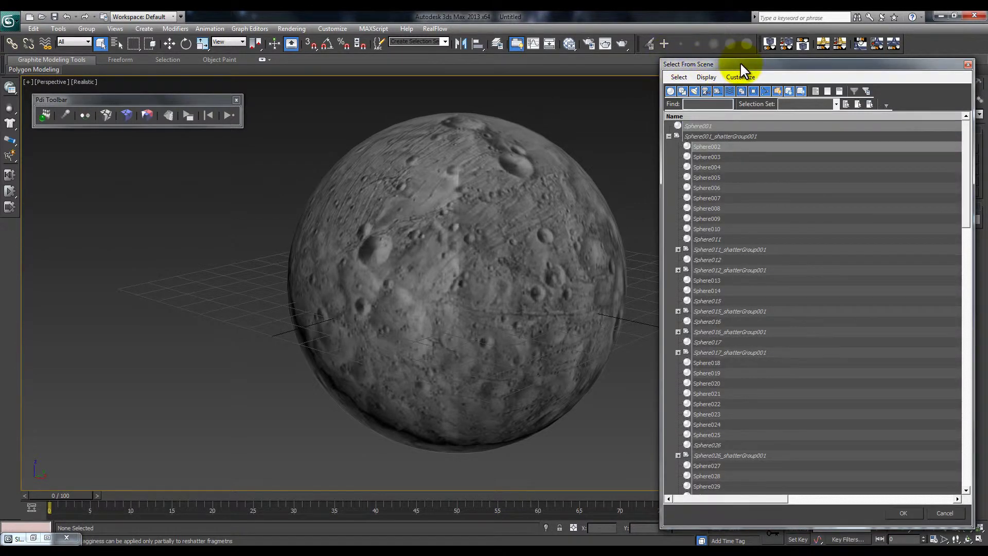
pyautogui.moveTo(740, 62); pyautogui.dragTo(634, 61)
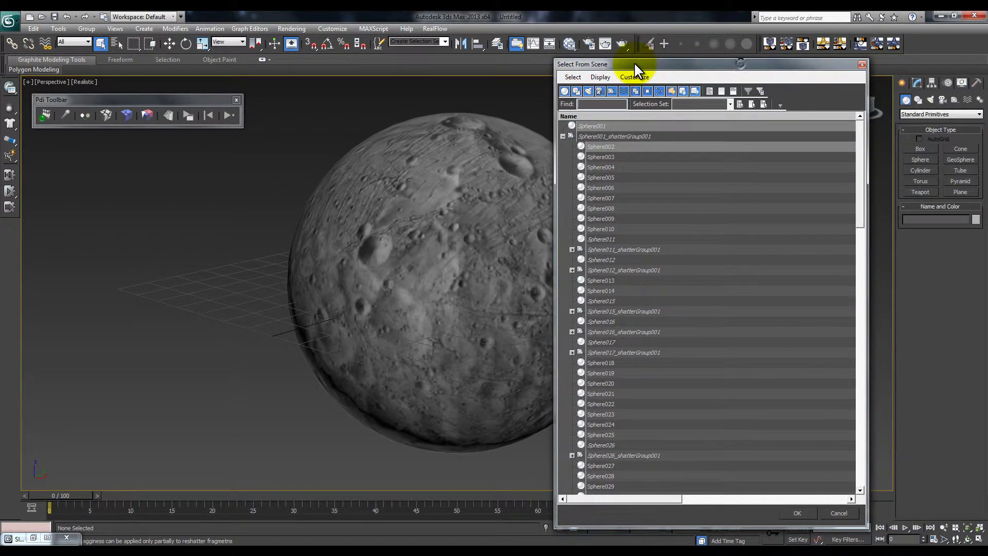
pyautogui.doubleClick(615, 136)
pyautogui.moveTo(862, 163); pyautogui.dragTo(860, 128)
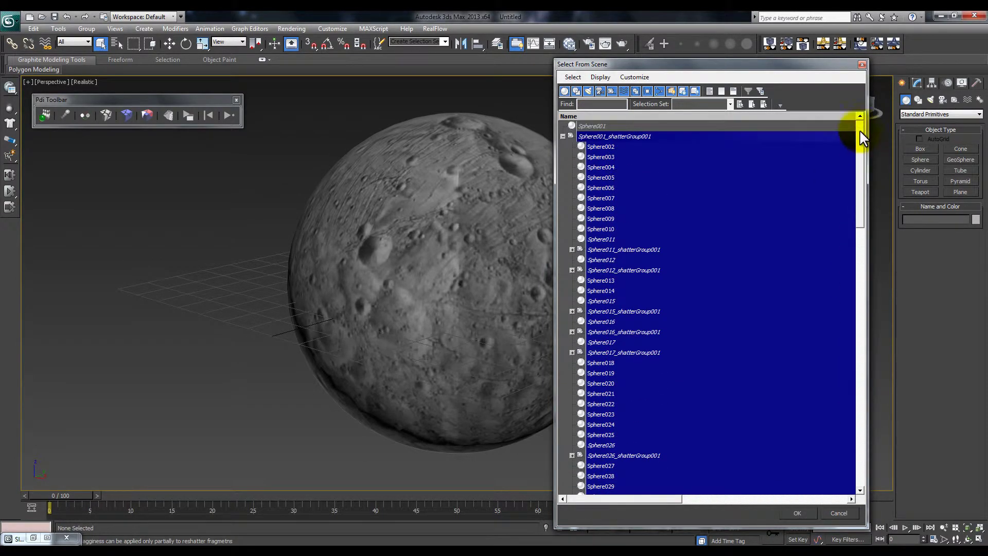
pyautogui.doubleClick(571, 249)
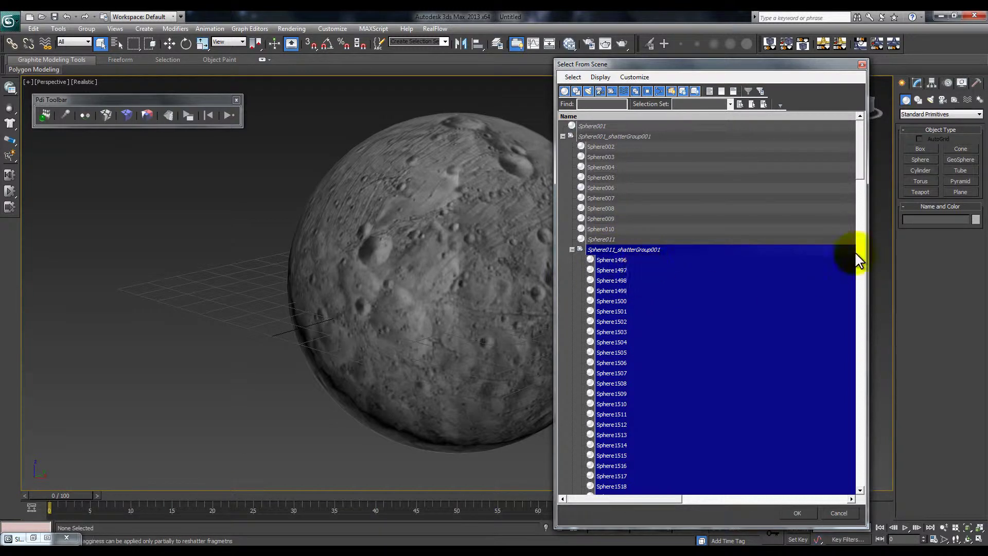
pyautogui.moveTo(865, 162); pyautogui.dragTo(866, 128)
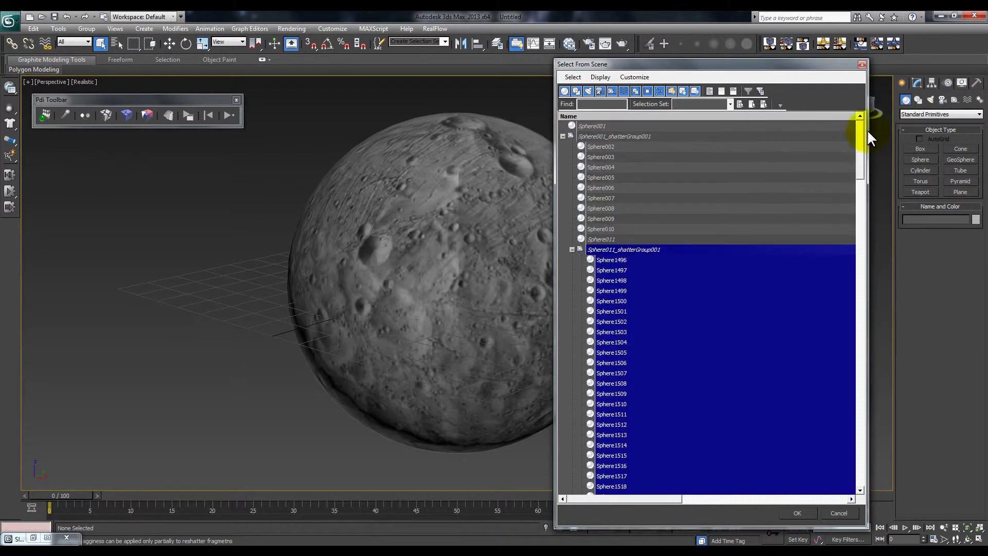
pyautogui.click(571, 249)
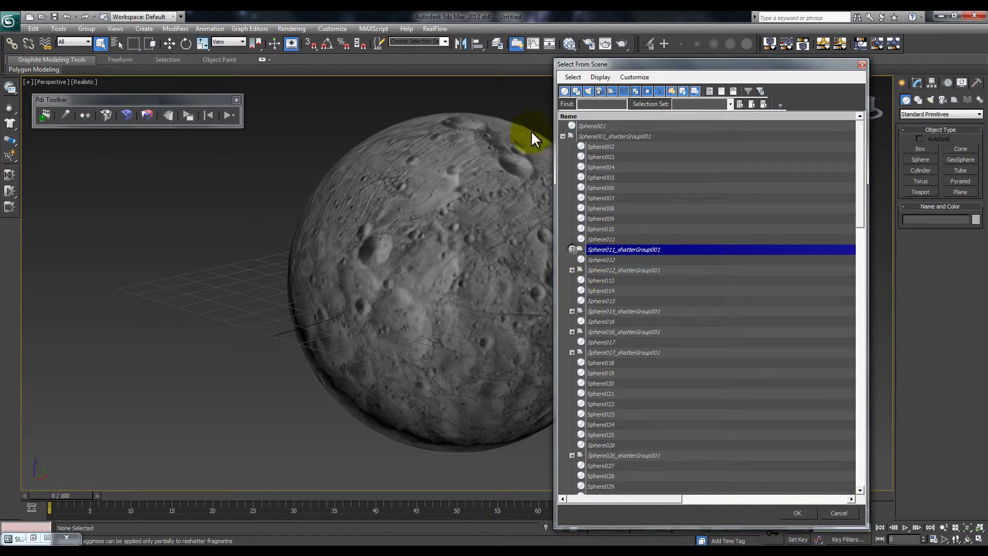
# Select Sphere001_shatterGroup001 together with all the shards and subgroups nested in it from the scene's object list
pyautogui.click(563, 136)
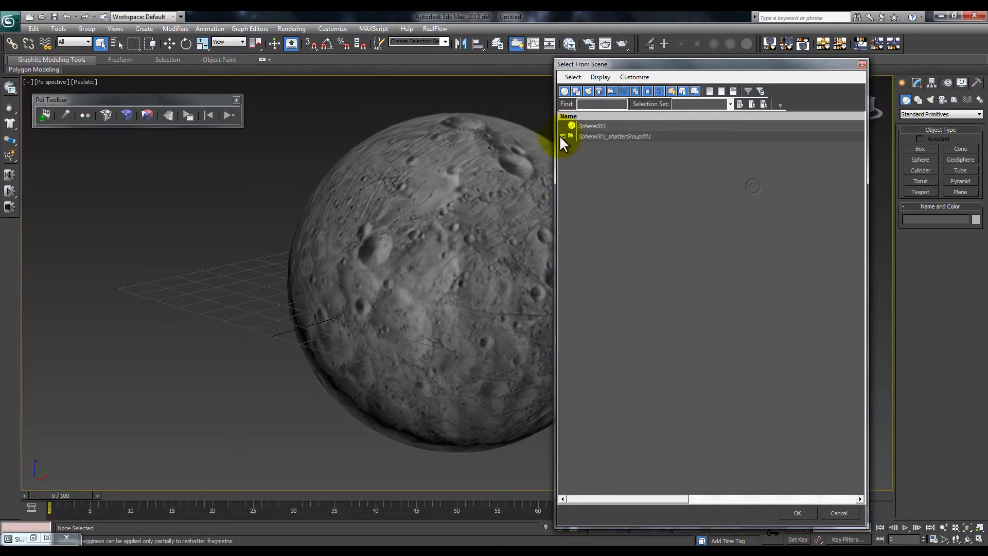
pyautogui.click(562, 136)
pyautogui.click(562, 135)
pyautogui.click(602, 138)
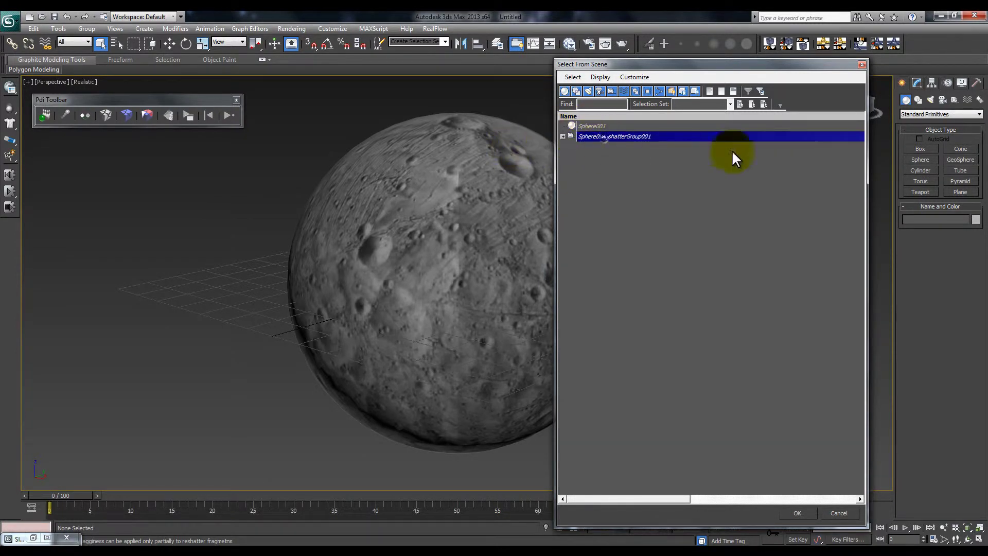
pyautogui.moveTo(795, 65); pyautogui.dragTo(749, 69)
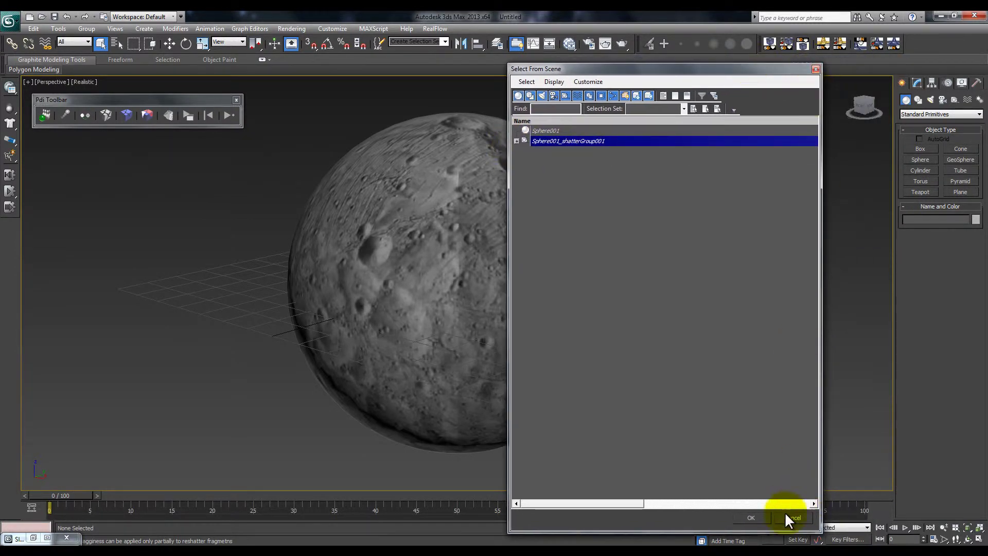
pyautogui.click(517, 140)
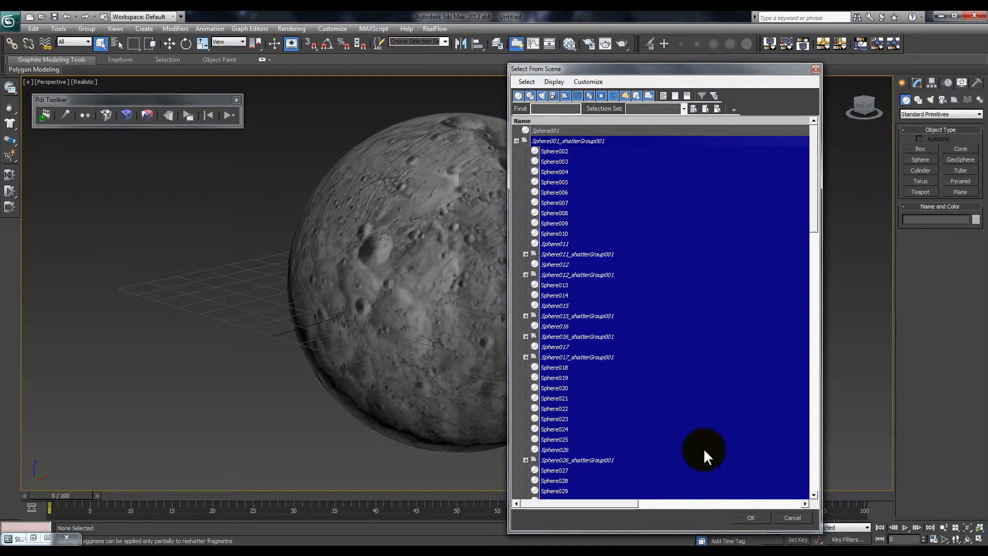
pyautogui.click(749, 517)
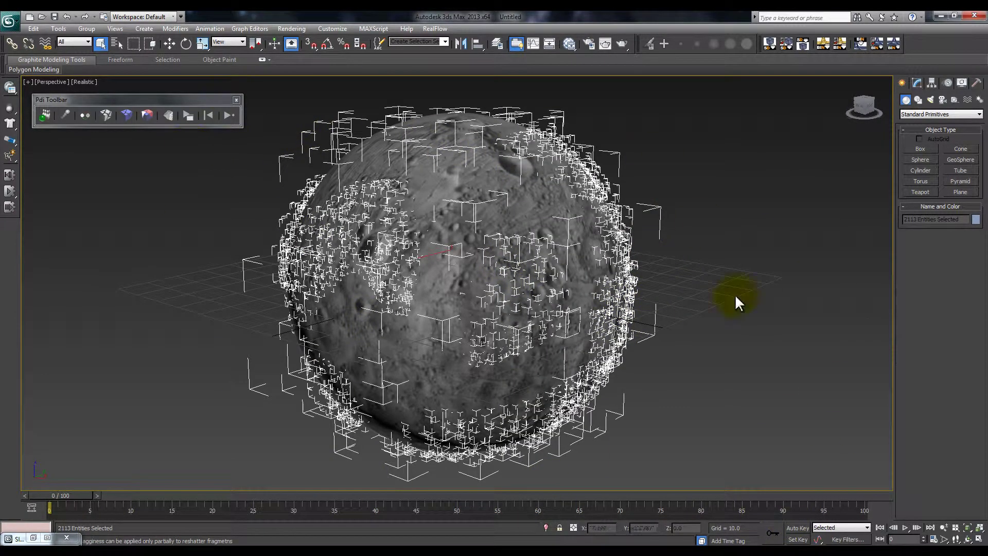
# Set the Pulldownit body type of all selected planet shards to Kinematic
pyautogui.click(916, 80)
pyautogui.click(976, 83)
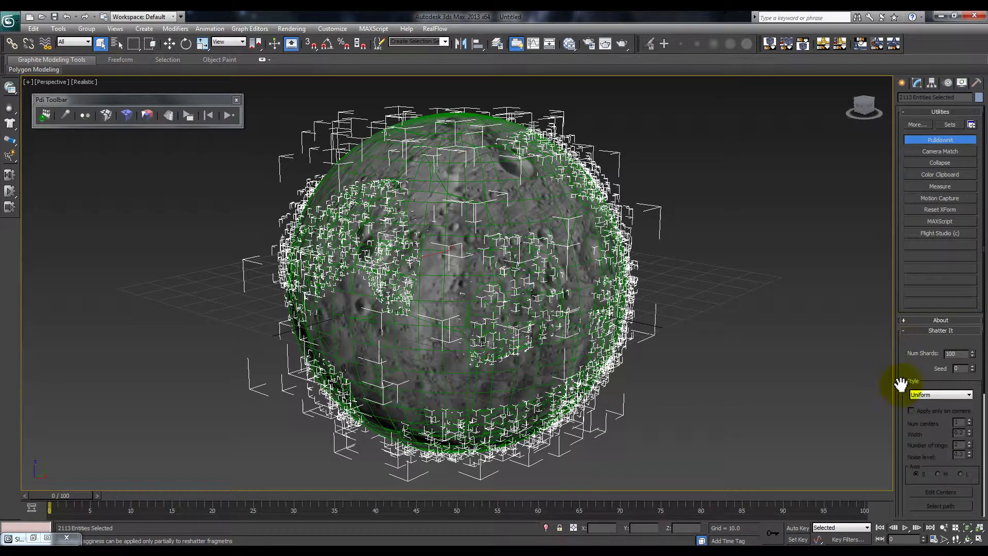
pyautogui.moveTo(902, 388); pyautogui.dragTo(882, 174)
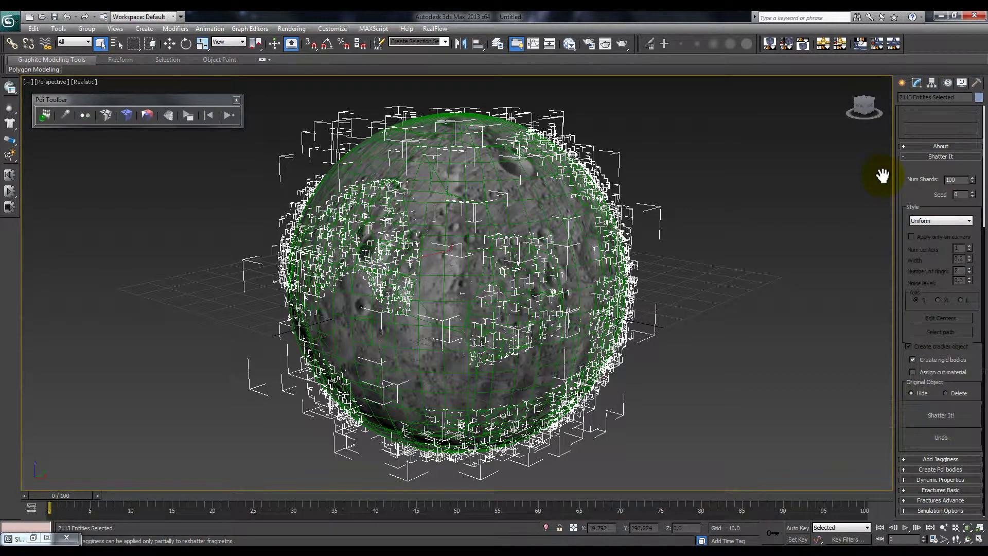
pyautogui.click(950, 469)
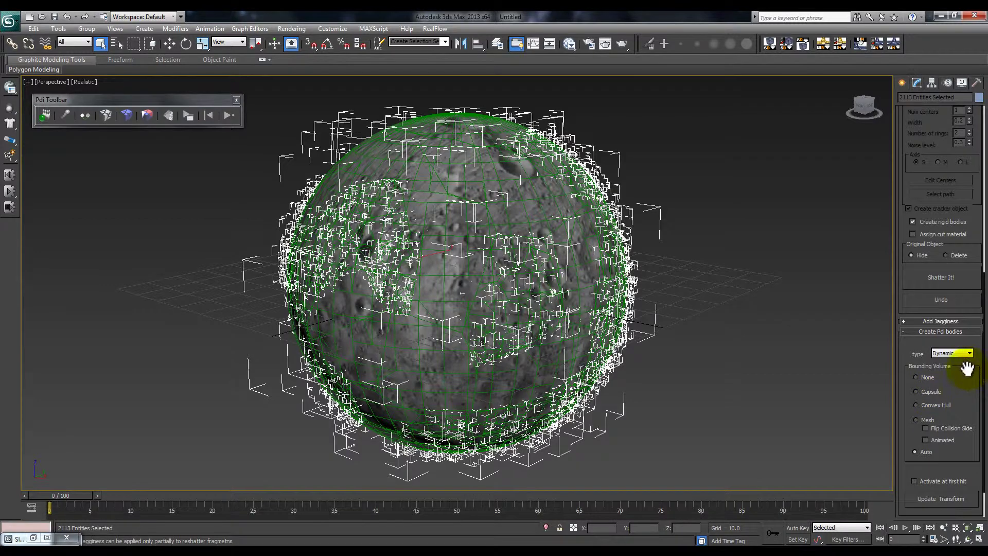
pyautogui.moveTo(968, 368); pyautogui.dragTo(964, 282)
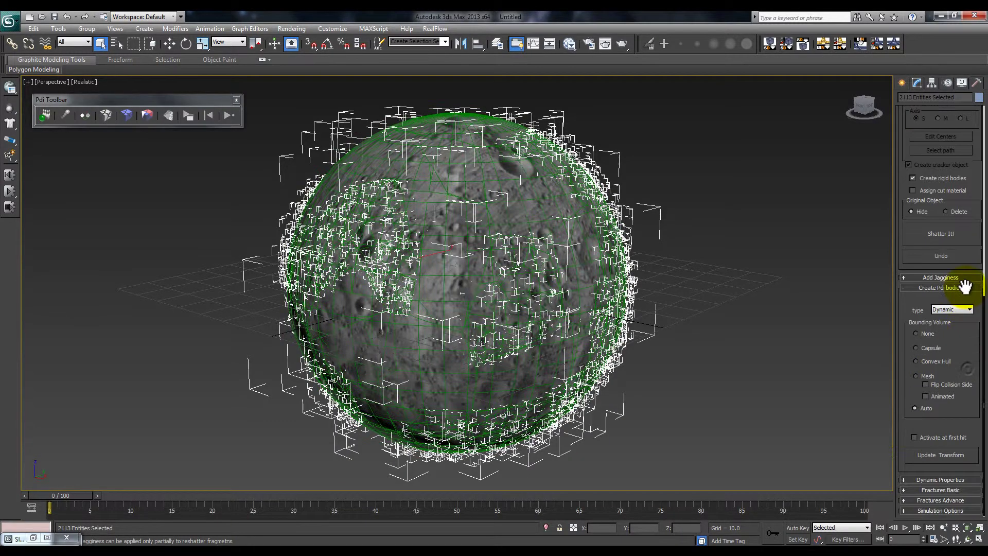
pyautogui.click(965, 311)
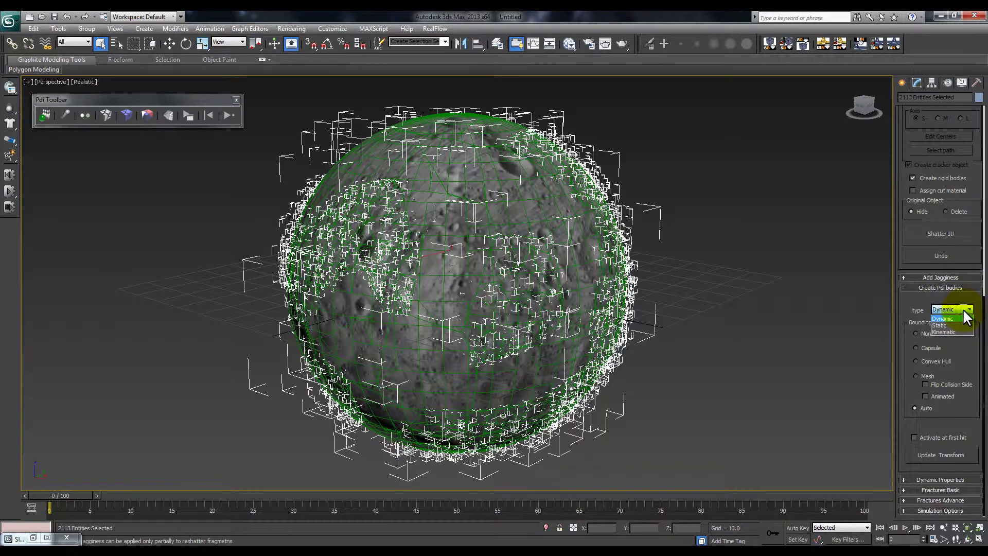
pyautogui.click(946, 332)
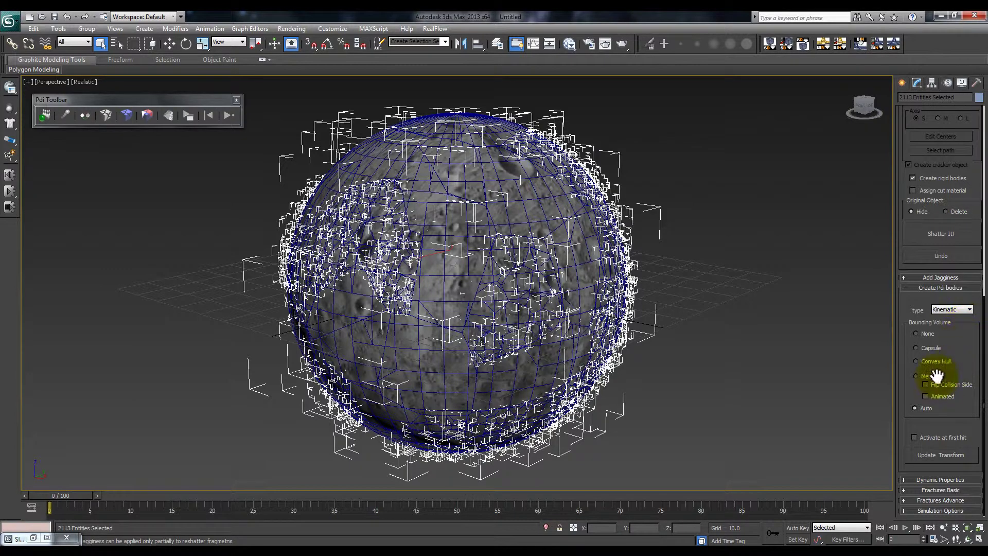
# Try the Mesh bounding volume for the shards, return it to Auto, and enable Activate at first hit
pyautogui.click(915, 375)
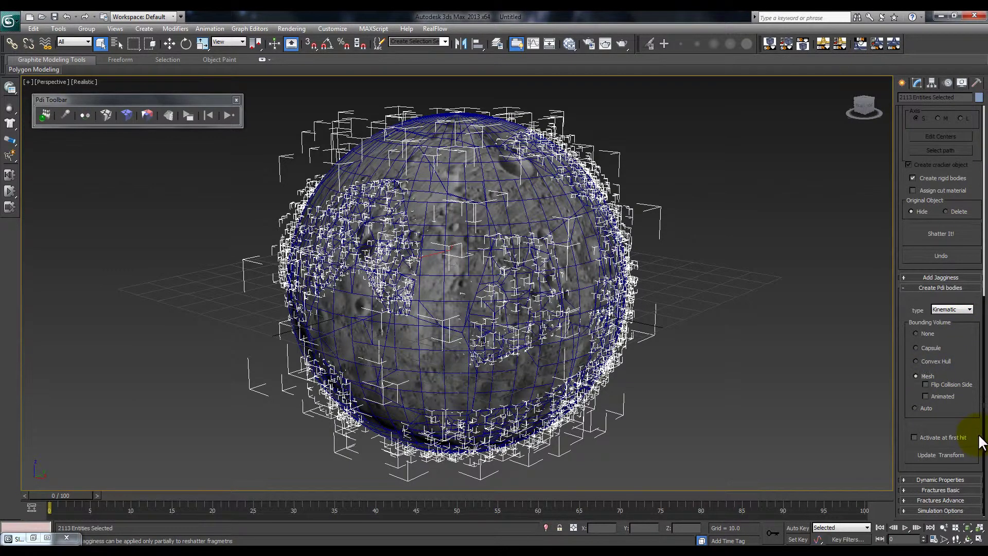
pyautogui.click(919, 407)
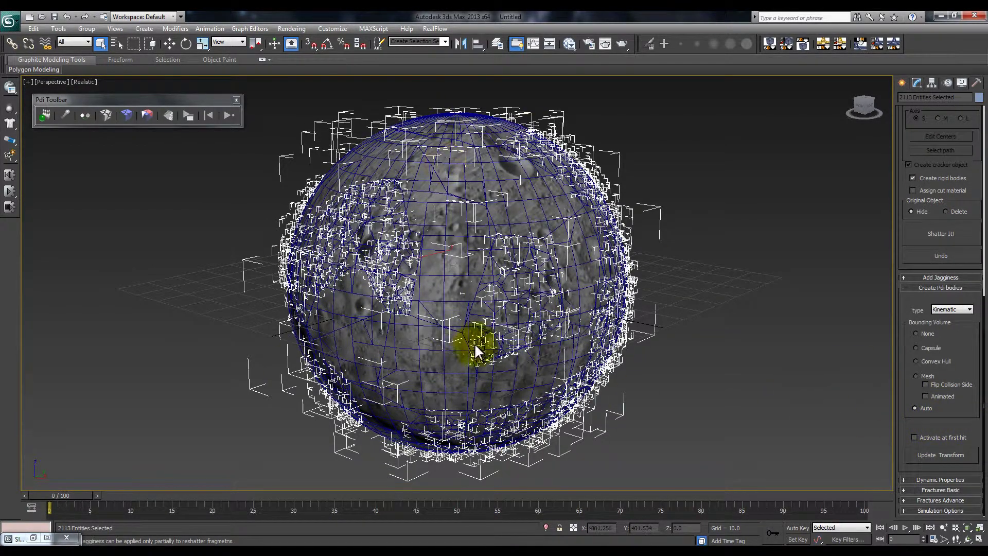
pyautogui.click(915, 437)
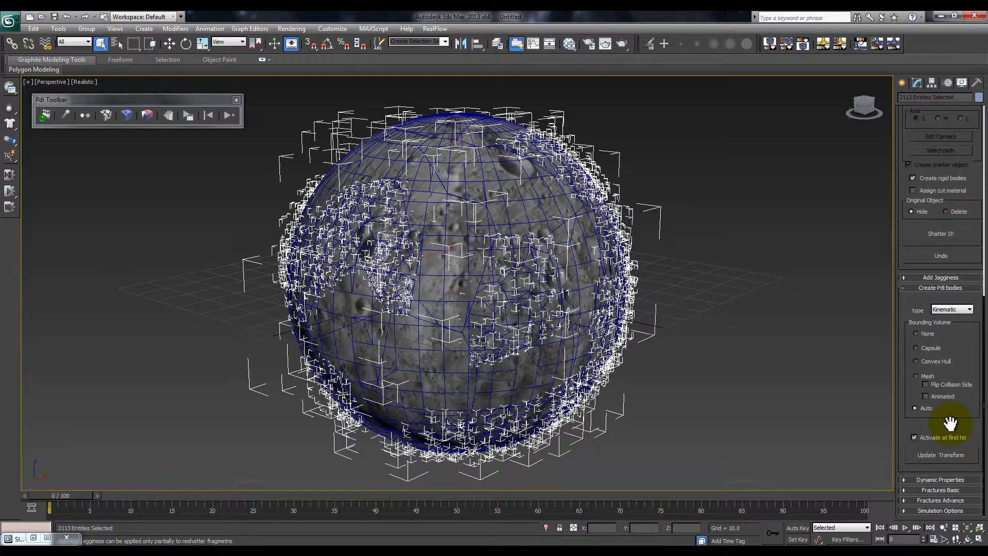
# Start setting up a new fracture body from all selected shards in Pulldownit's basic fracture settings
pyautogui.click(945, 479)
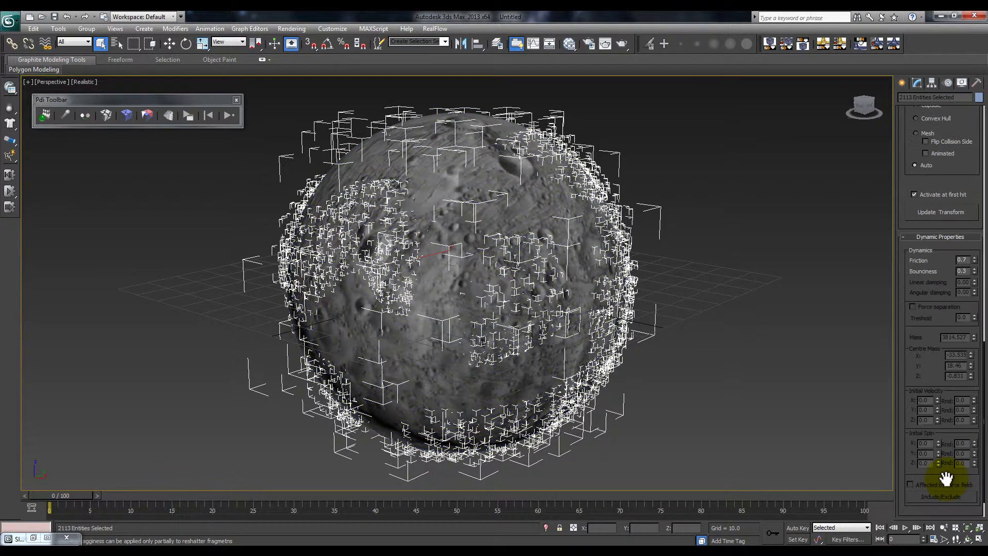
pyautogui.moveTo(913, 264); pyautogui.dragTo(911, 194)
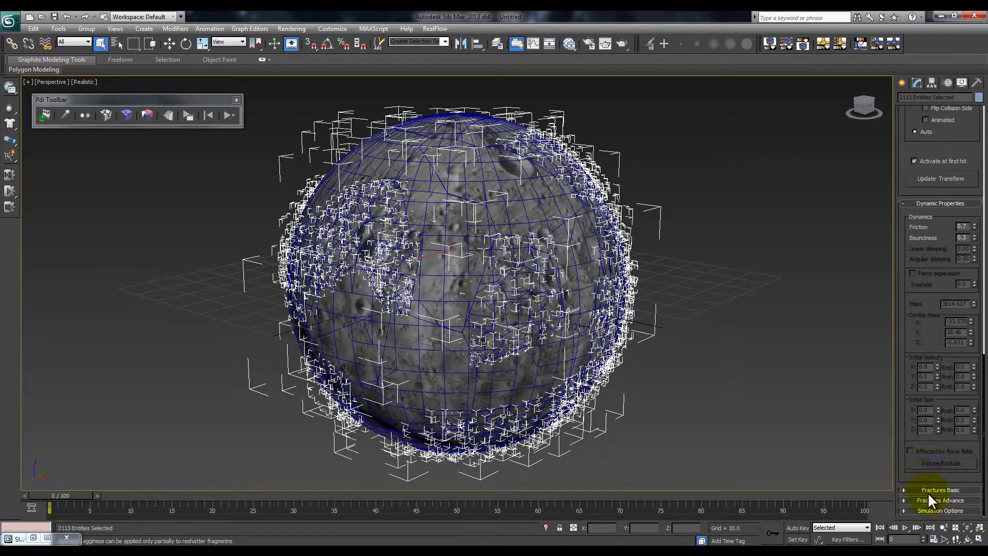
pyautogui.moveTo(904, 283); pyautogui.dragTo(919, 199)
pyautogui.click(942, 486)
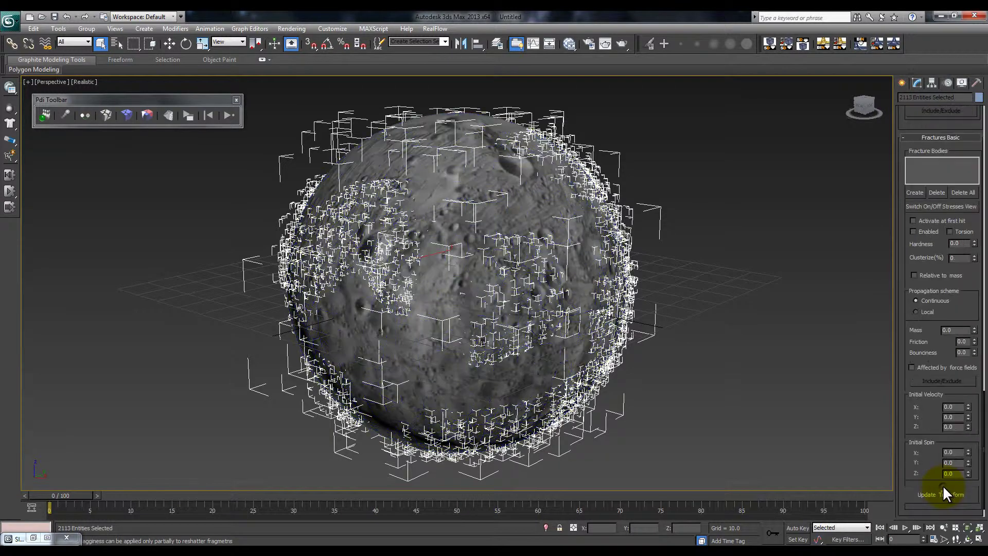
pyautogui.click(914, 193)
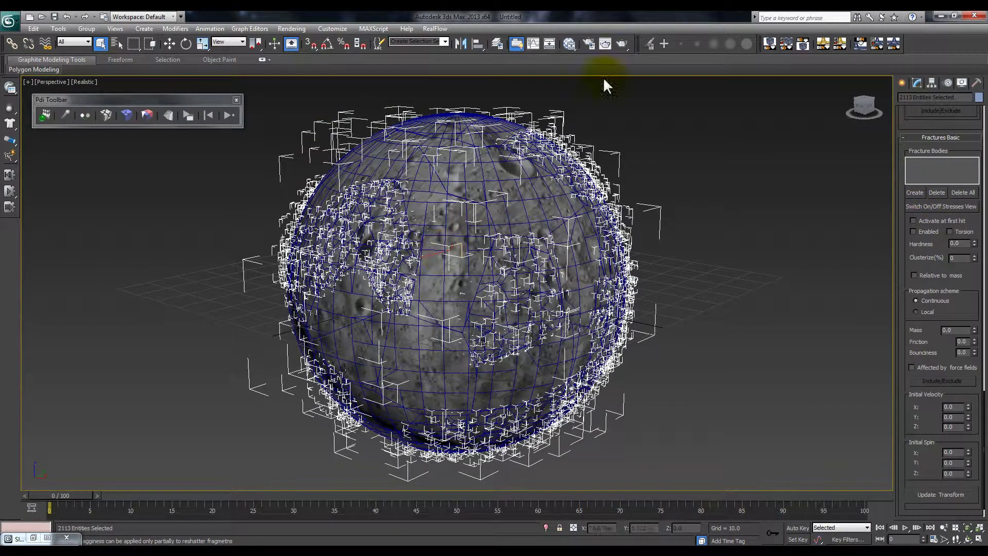
pyautogui.click(916, 192)
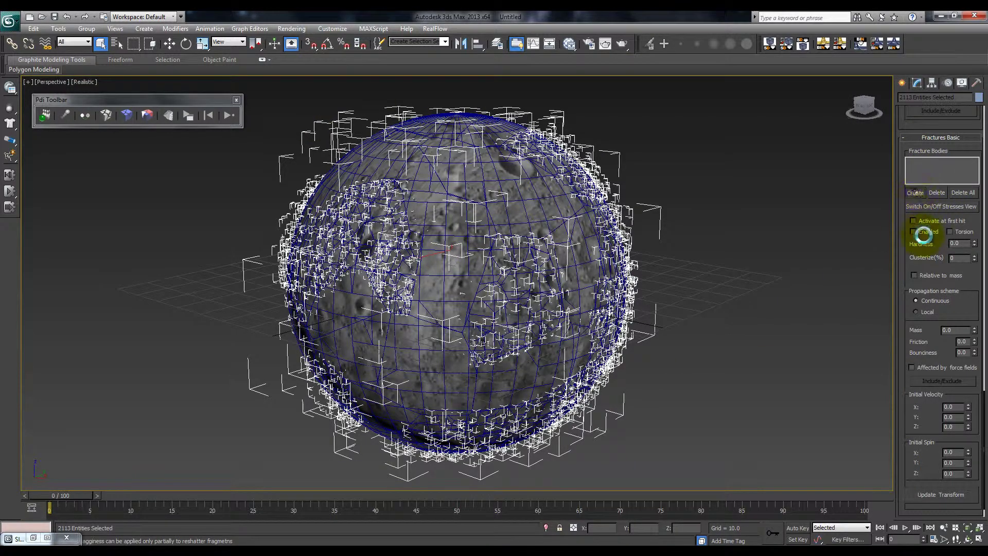
pyautogui.moveTo(473, 124); pyautogui.dragTo(726, 125)
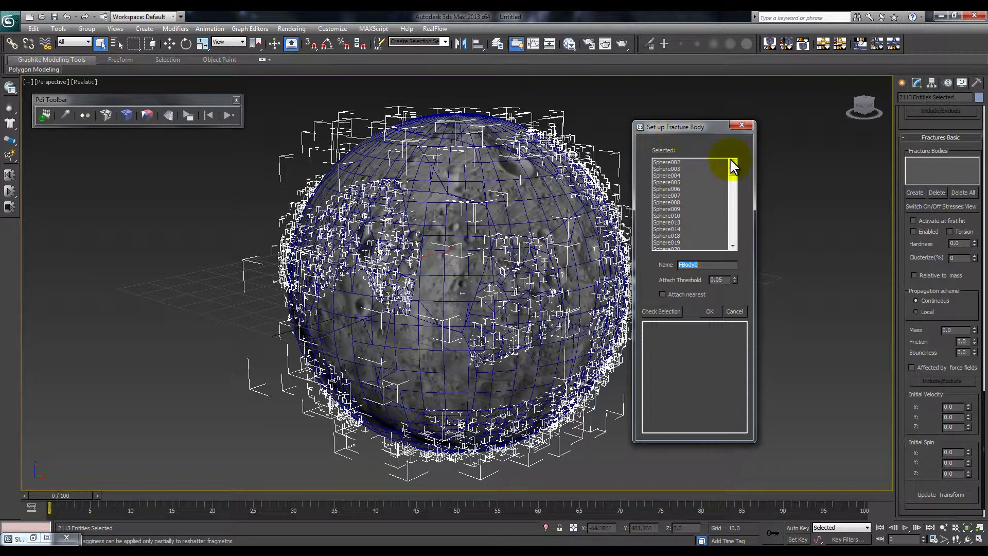
# Examine the list of selected shards from beginning to end in the fracture body setup
pyautogui.click(685, 189)
pyautogui.moveTo(732, 176); pyautogui.dragTo(734, 248)
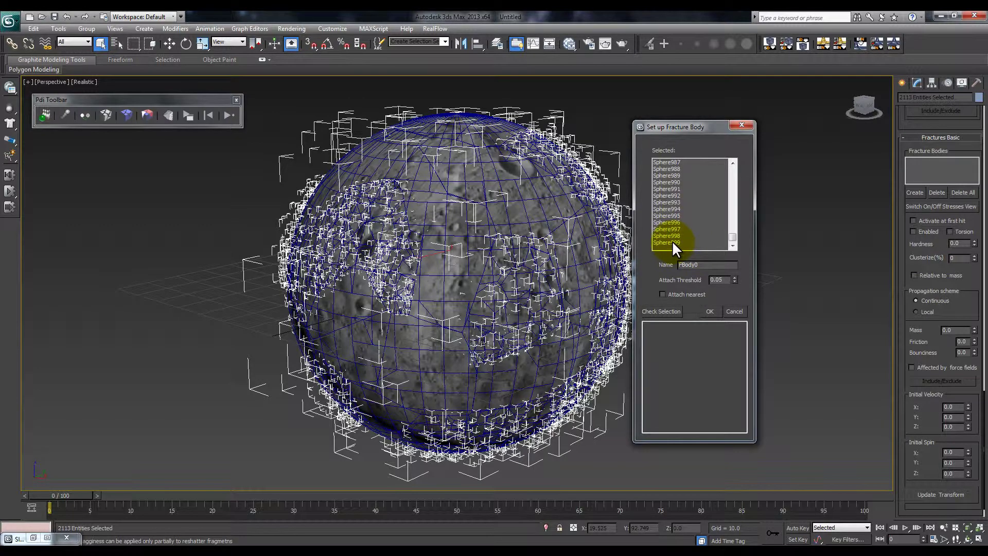
pyautogui.moveTo(732, 237); pyautogui.dragTo(740, 137)
pyautogui.click(678, 176)
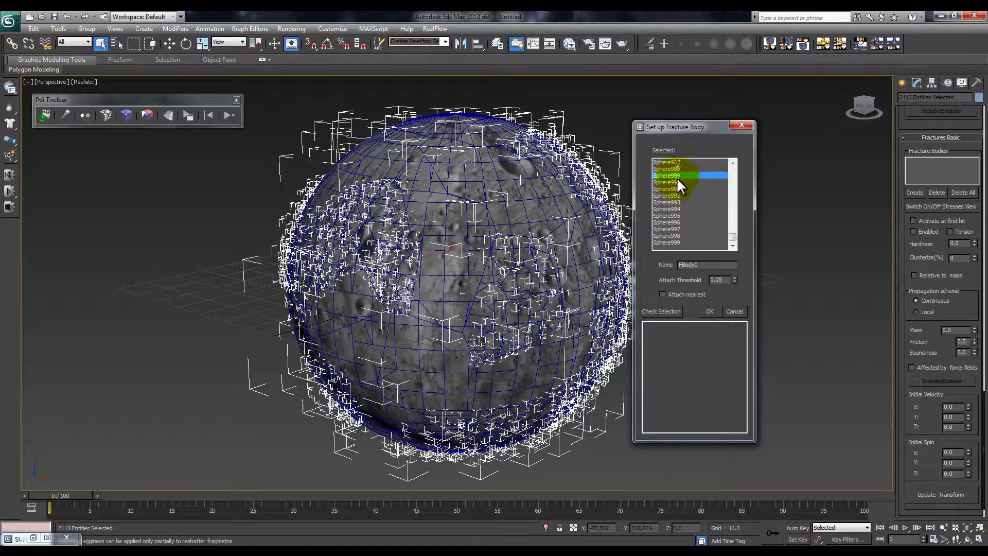
pyautogui.moveTo(677, 178); pyautogui.dragTo(690, 141)
pyautogui.moveTo(734, 236); pyautogui.dragTo(684, 159)
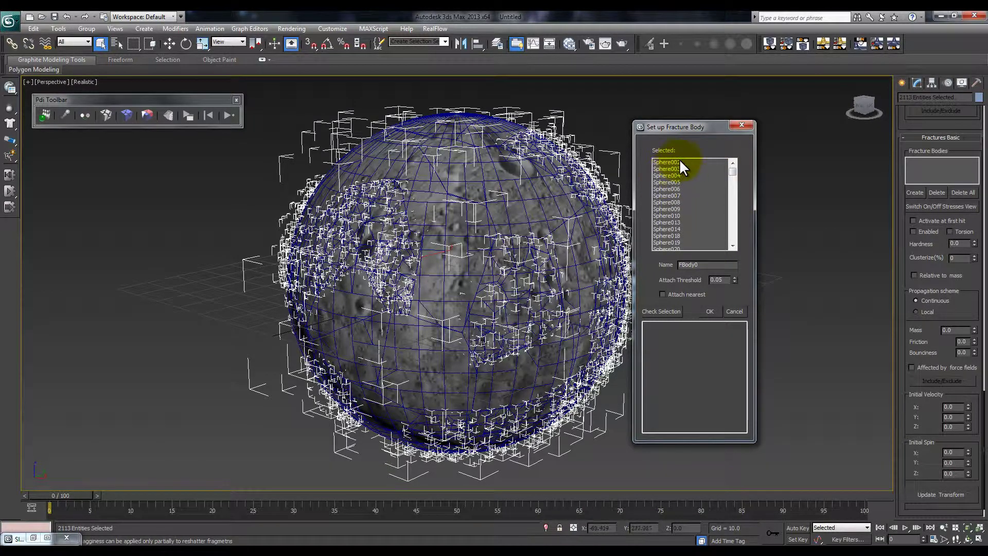
pyautogui.click(673, 162)
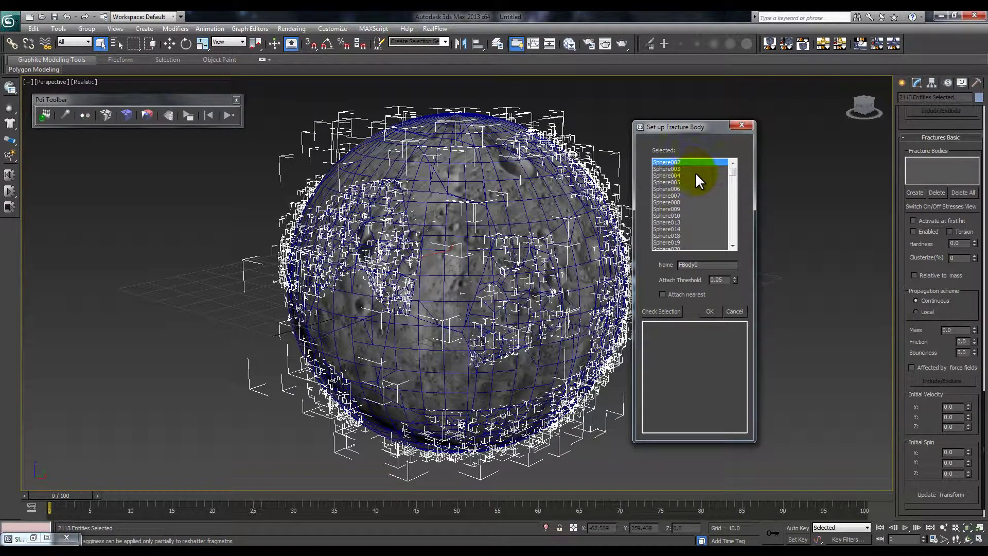
pyautogui.moveTo(696, 172); pyautogui.dragTo(705, 246)
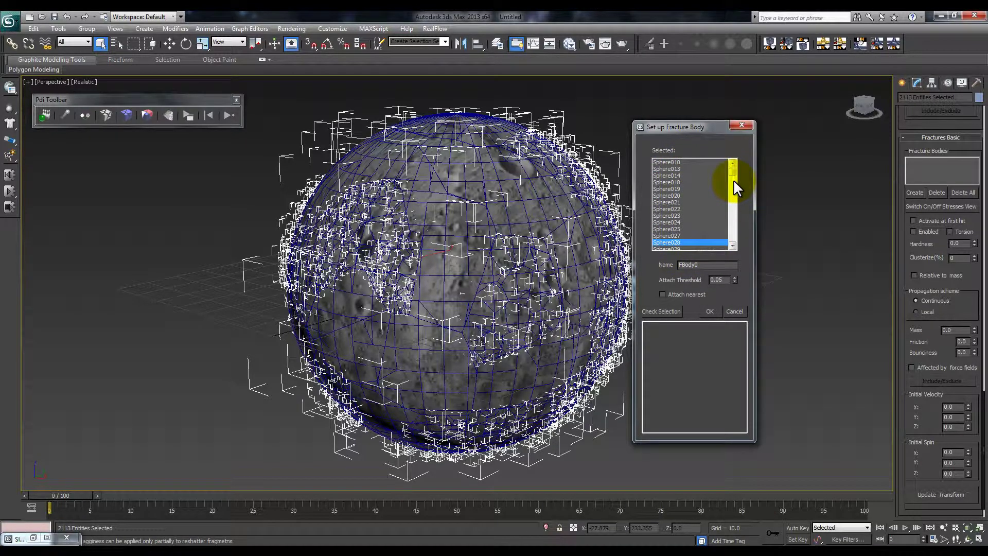
pyautogui.moveTo(733, 179); pyautogui.dragTo(735, 149)
pyautogui.click(675, 242)
pyautogui.scroll(5, 678, 237)
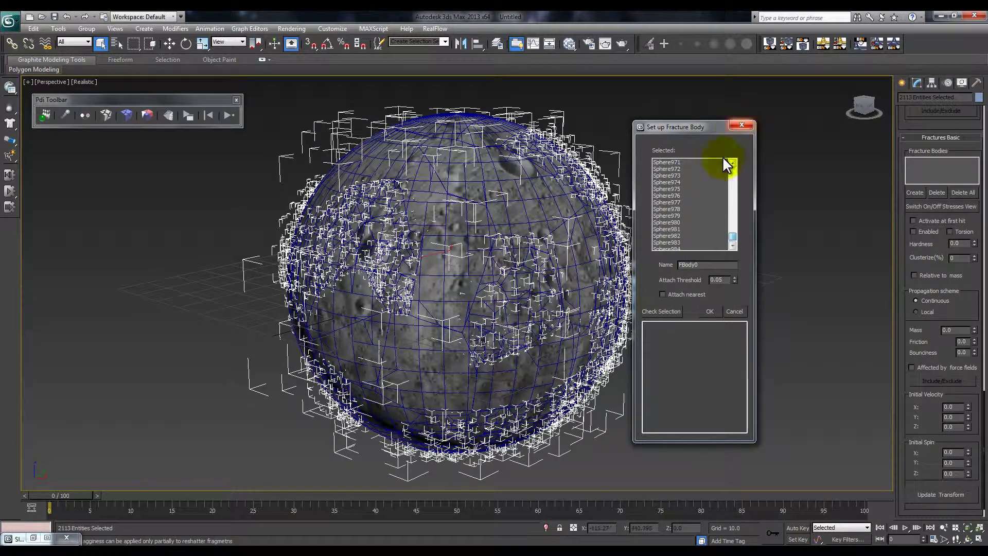
pyautogui.scroll(-20, 700, 222)
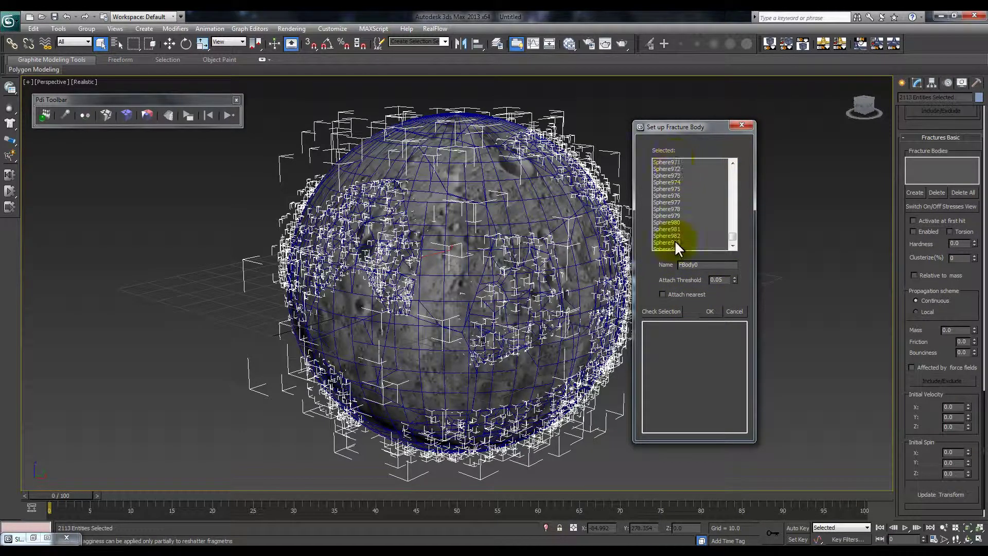
# Enable Attach nearest and create the fracture body FBody0 with an attach threshold of 0.05
pyautogui.click(677, 296)
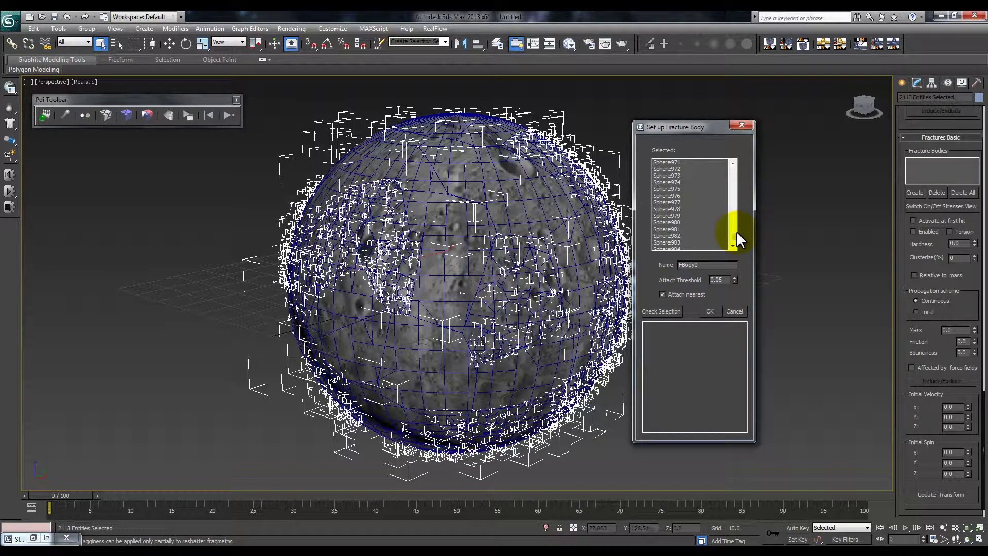
pyautogui.moveTo(736, 234); pyautogui.dragTo(734, 141)
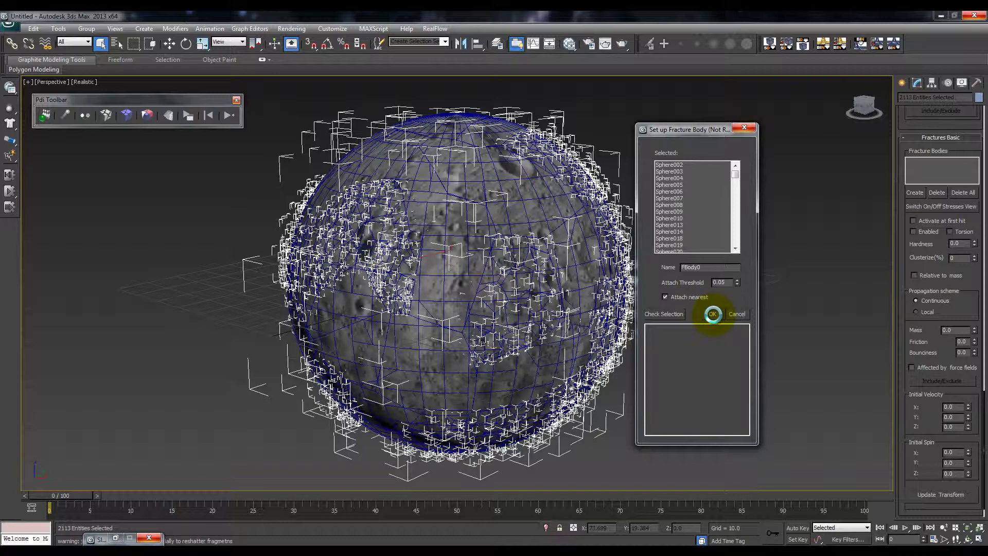
pyautogui.click(713, 314)
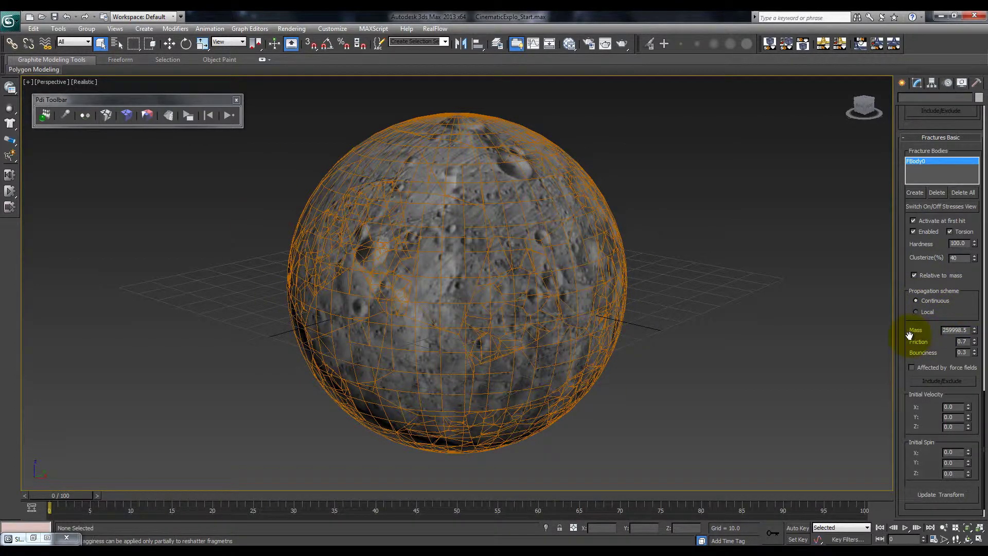
# Disable gravity and enable multithreading in the Pulldownit simulation options
pyautogui.moveTo(909, 335); pyautogui.dragTo(909, 276)
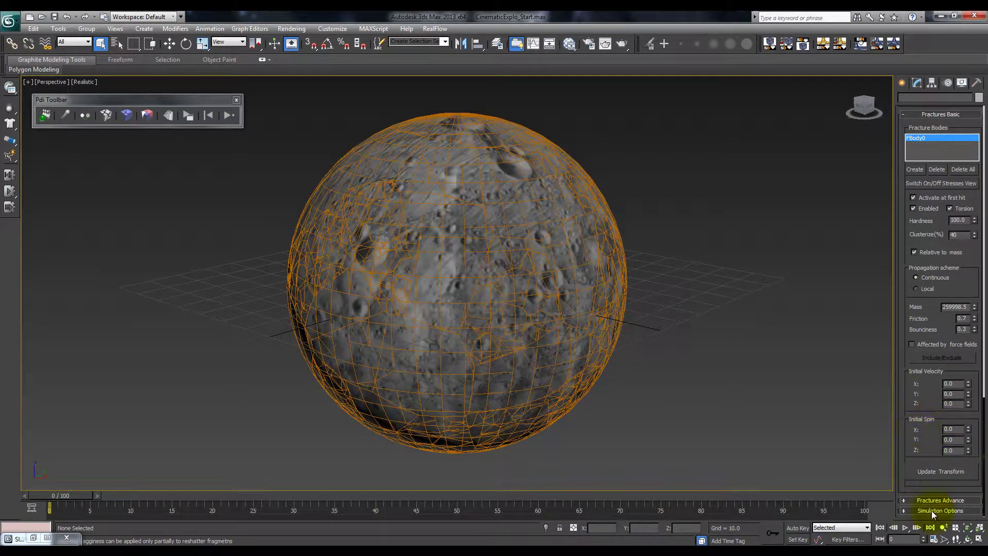
pyautogui.click(942, 501)
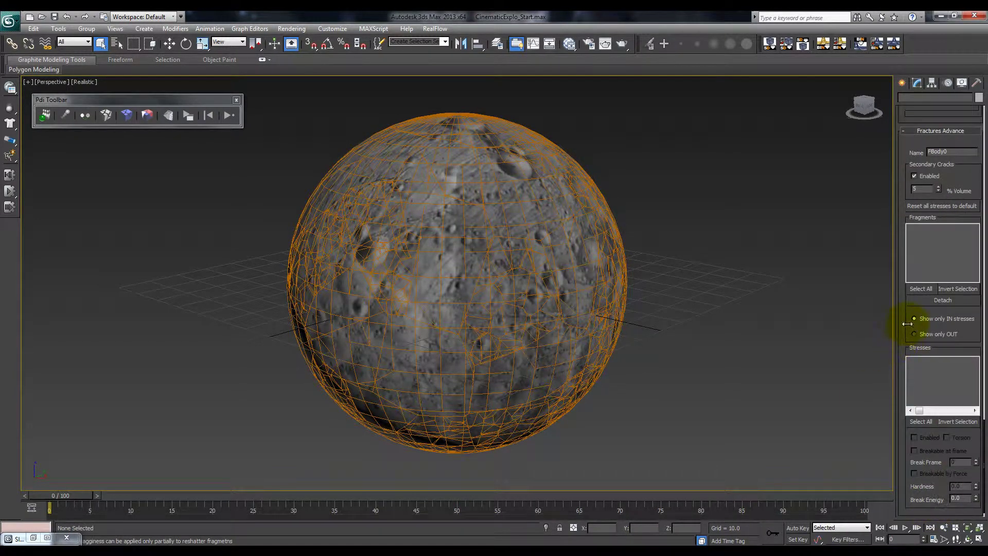
pyautogui.moveTo(904, 213); pyautogui.dragTo(913, 164)
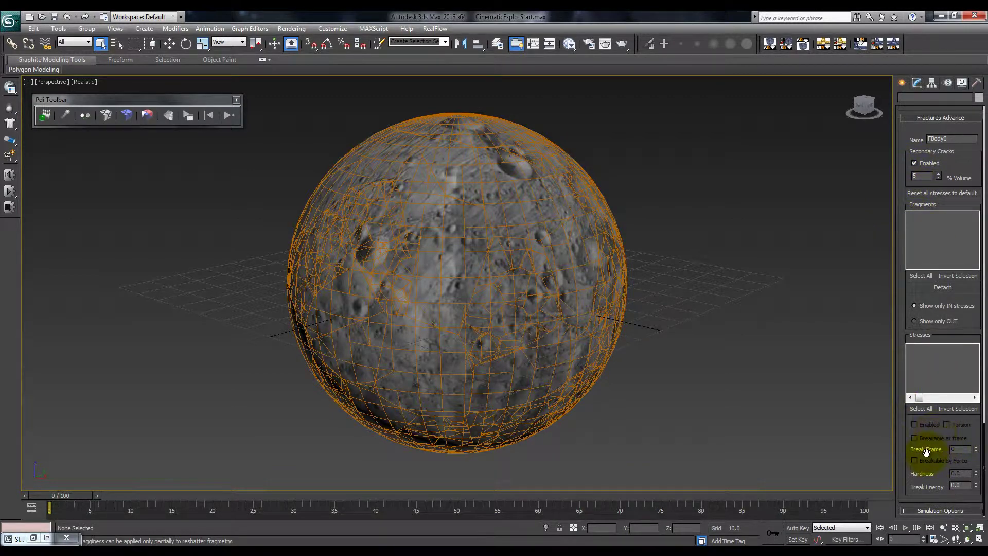
pyautogui.click(926, 511)
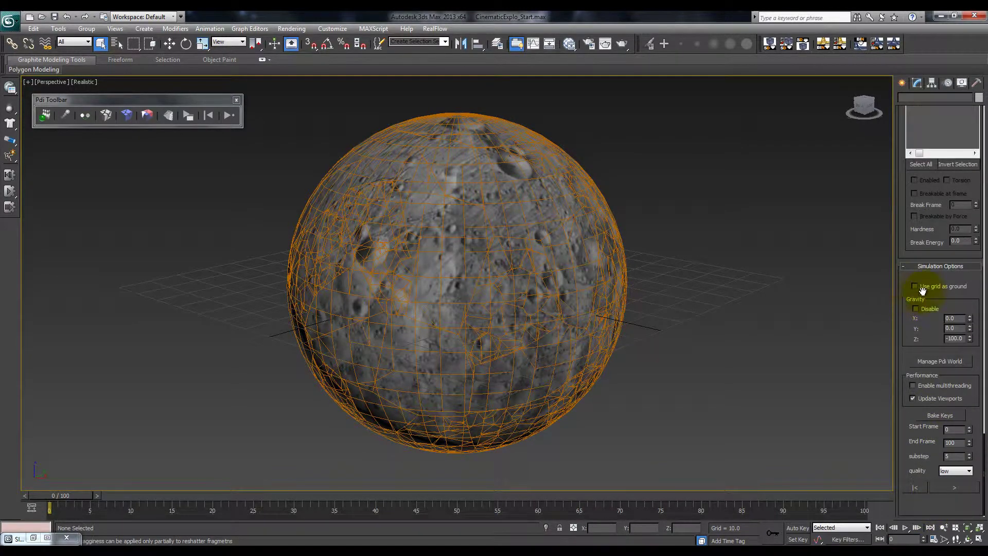
pyautogui.moveTo(908, 339); pyautogui.dragTo(911, 326)
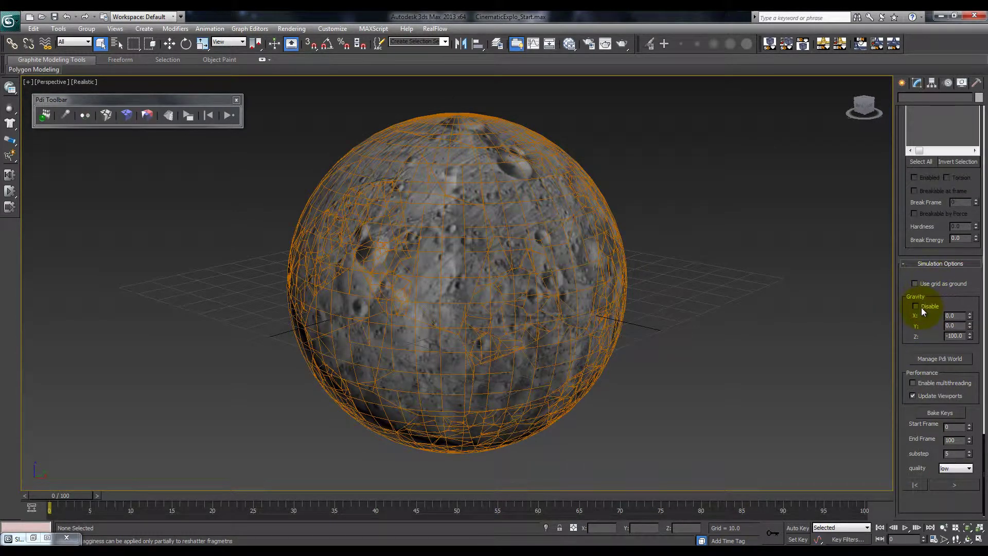
pyautogui.click(920, 308)
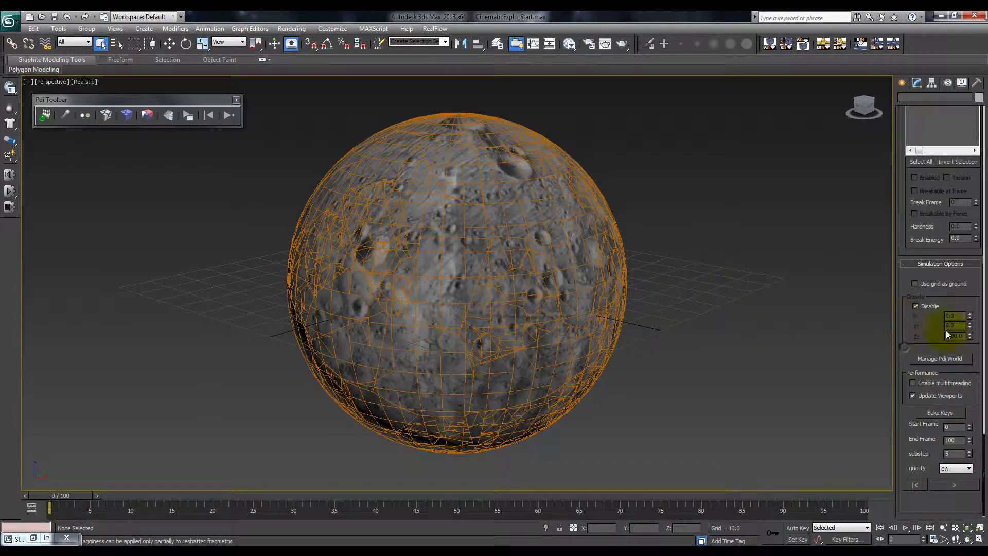
pyautogui.click(910, 384)
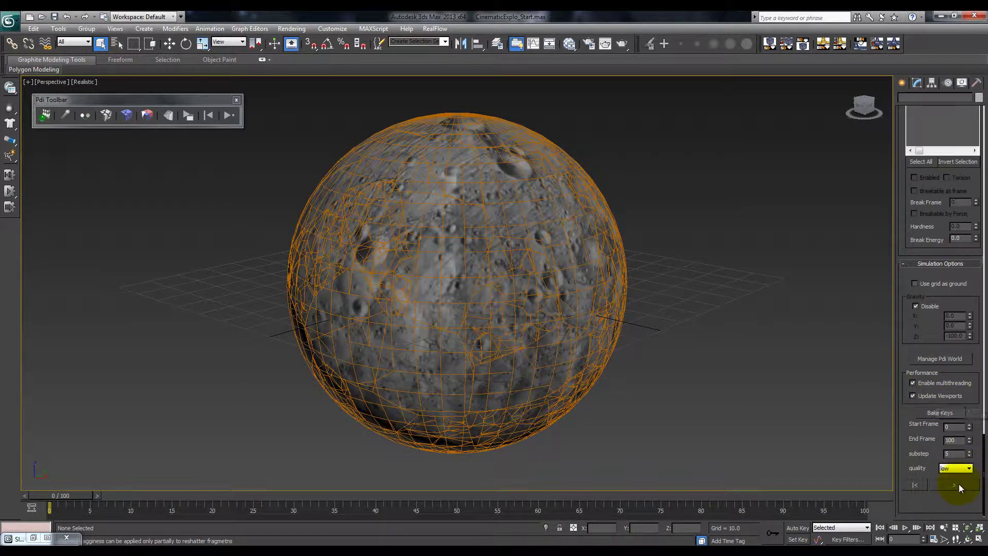
# Run a test simulation of the fractured planet and return it to frame 0
pyautogui.moveTo(463, 282); pyautogui.dragTo(477, 300, button='middle')
pyautogui.scroll(-5, 465, 264)
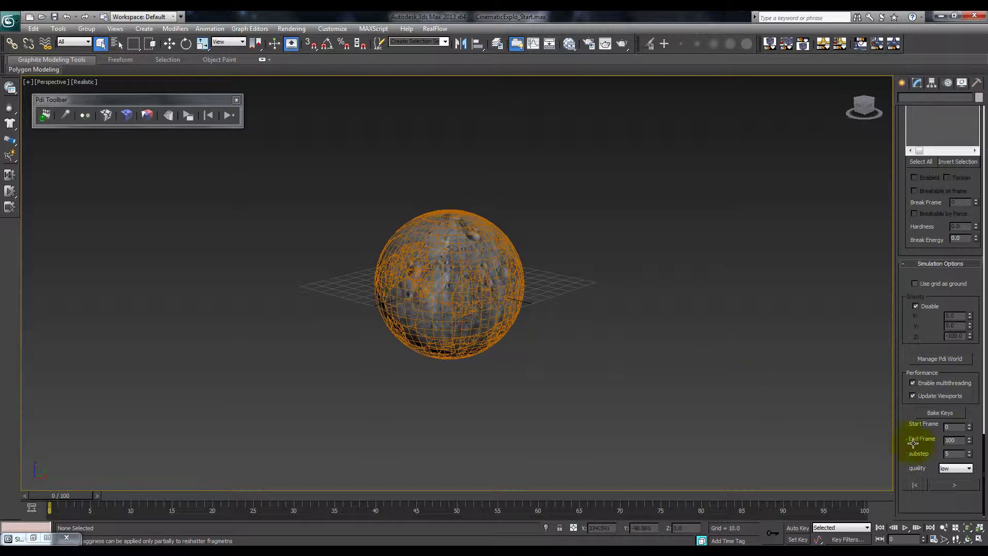
pyautogui.click(953, 486)
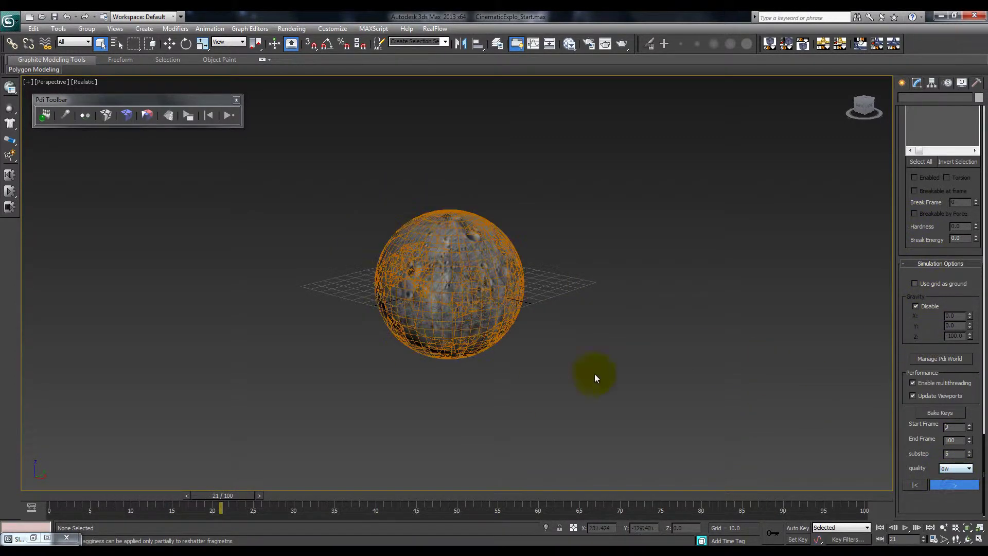
pyautogui.click(914, 485)
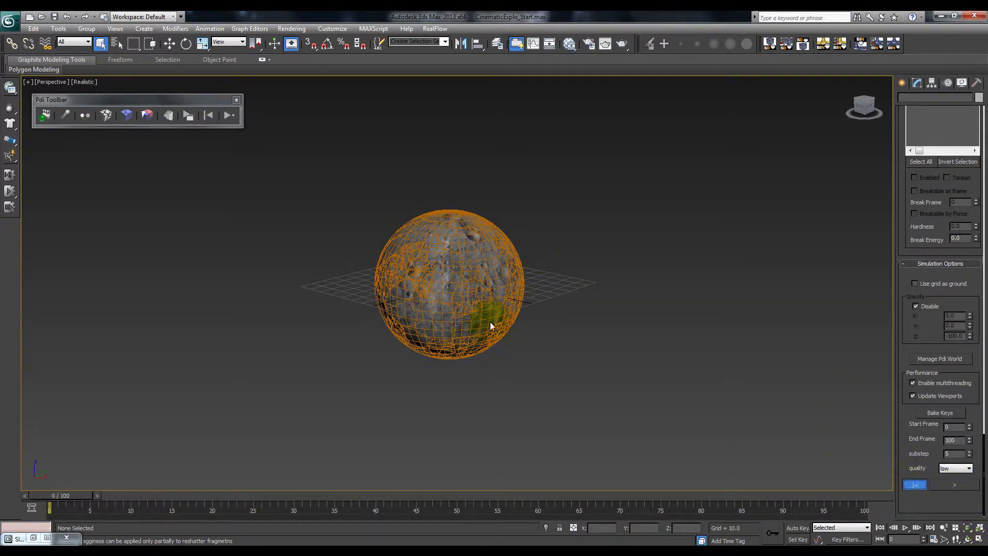